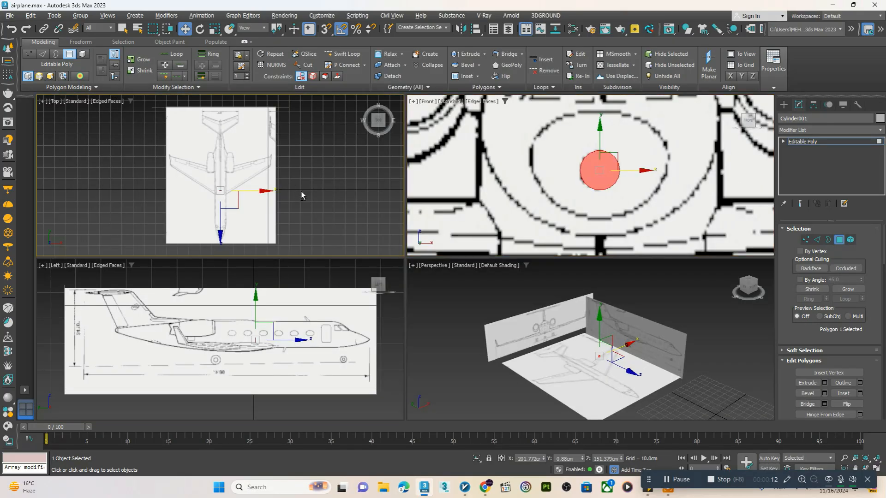
{"action": "key", "text": "alt+w"}
Move the selected circular polygon to the aircraft's nose tip in the Top view, at about Y -45.3 cm
{"action": "scroll", "coordinate": [406, 147], "scroll_direction": "up", "scroll_amount": 5}
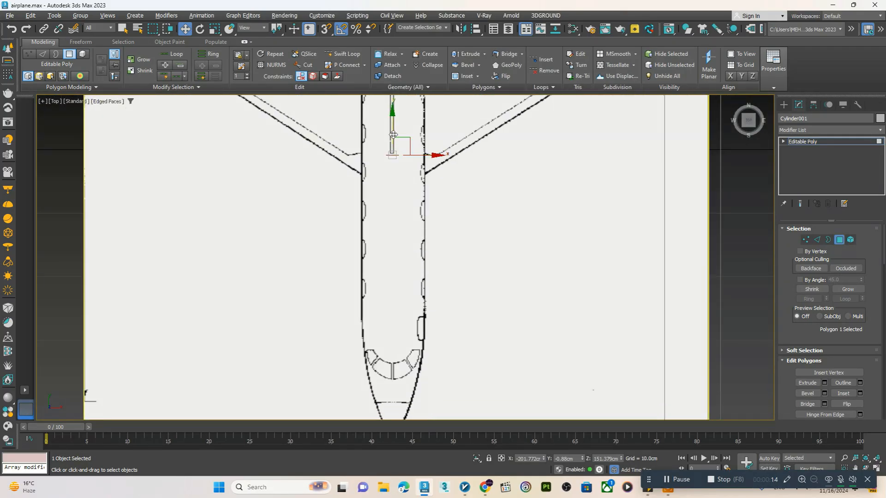
{"action": "middle_click_drag", "start_coordinate": [395, 350], "coordinate": [368, 150]}
{"action": "scroll", "coordinate": [369, 145], "scroll_direction": "up", "scroll_amount": 3}
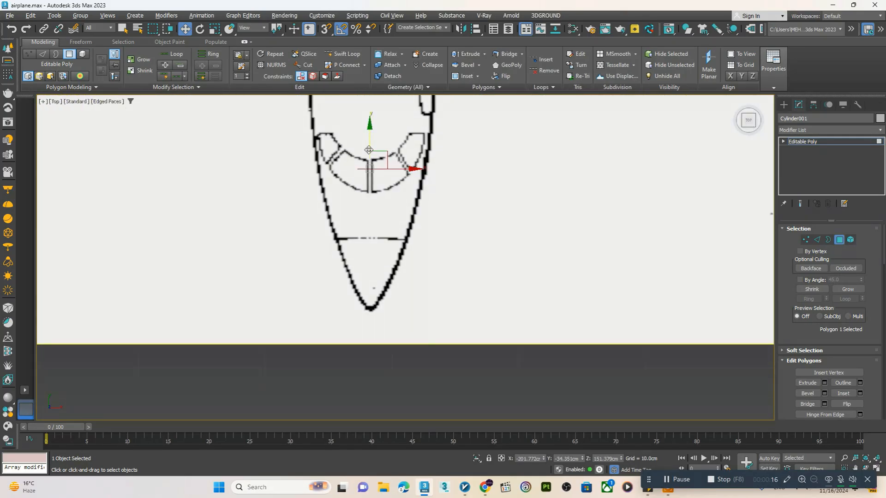
{"action": "left_click", "coordinate": [383, 286]}
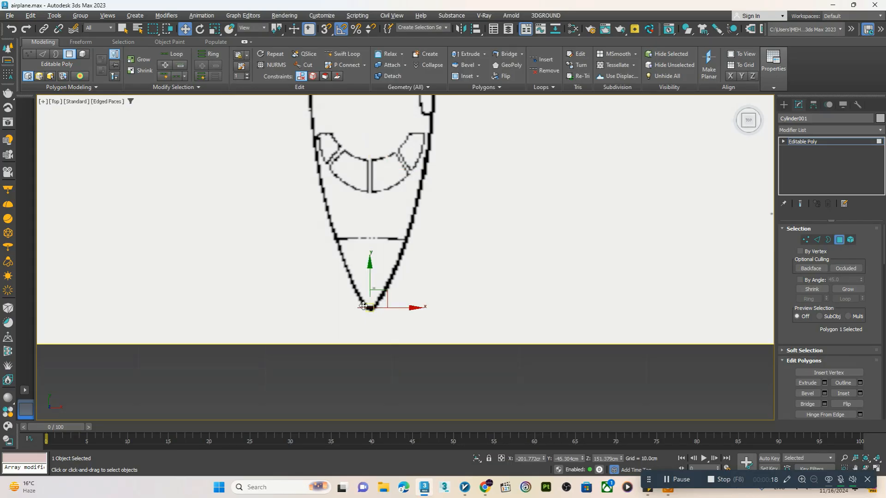
Align the circular polygon with the nose tip in the Left view and switch to border selection
{"action": "key", "text": "alt+w"}
{"action": "key", "text": "alt+w"}
{"action": "scroll", "coordinate": [555, 272], "scroll_direction": "up", "scroll_amount": 3}
{"action": "scroll", "coordinate": [554, 272], "scroll_direction": "up", "scroll_amount": 4}
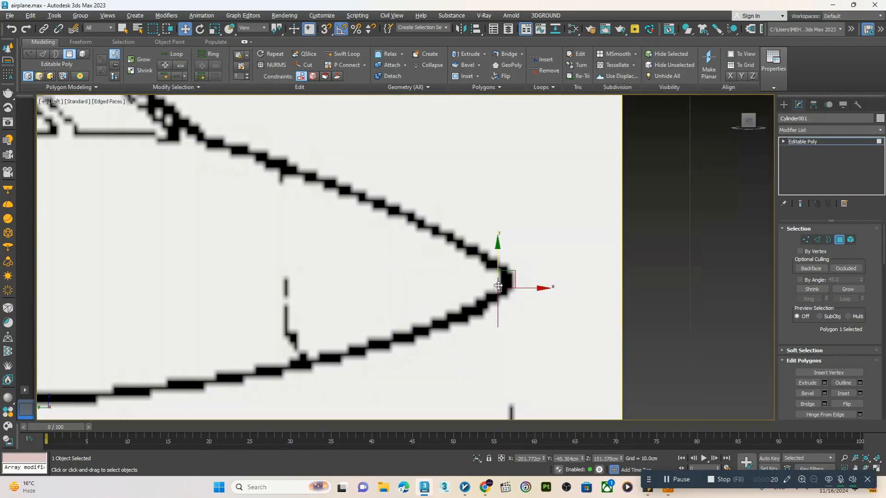
{"action": "left_click", "coordinate": [827, 240]}
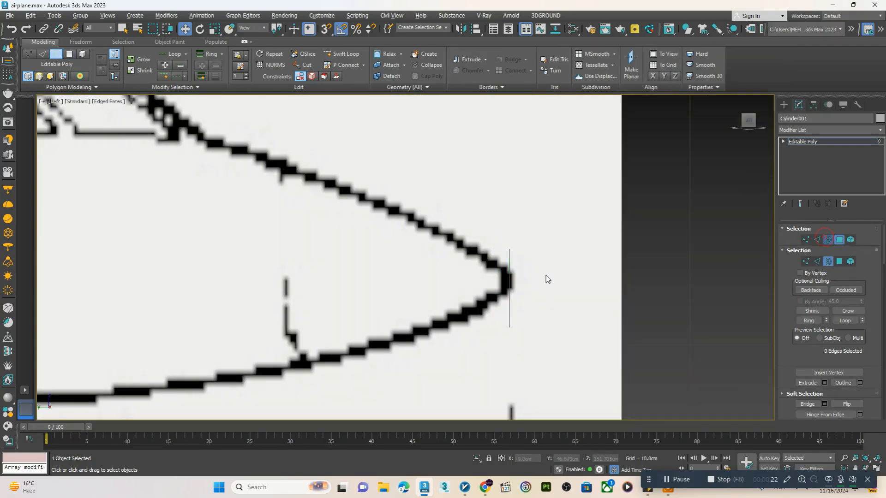
Show edged faces in the Perspective view and scale a smaller copy of the circular cap inward to form a surrounding ring
{"action": "key", "text": "alt+w"}
{"action": "key", "text": "alt+w"}
{"action": "scroll", "coordinate": [496, 335], "scroll_direction": "up", "scroll_amount": 10}
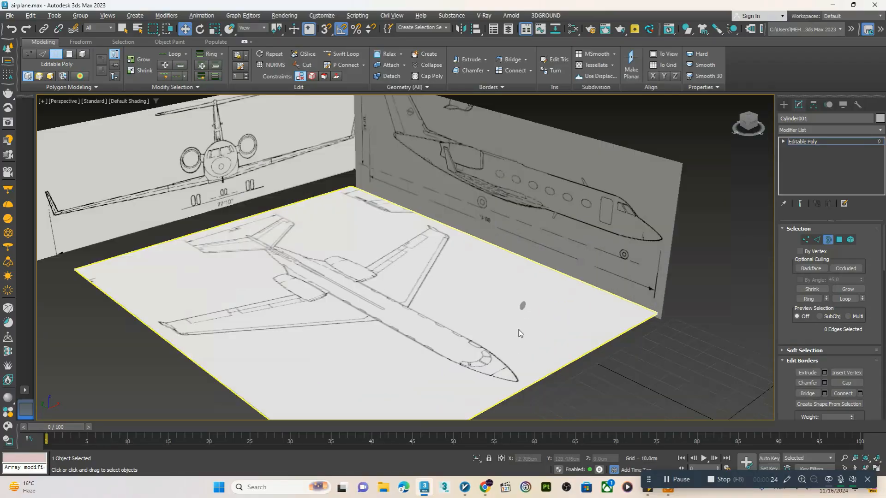
{"action": "key", "text": "F4"}
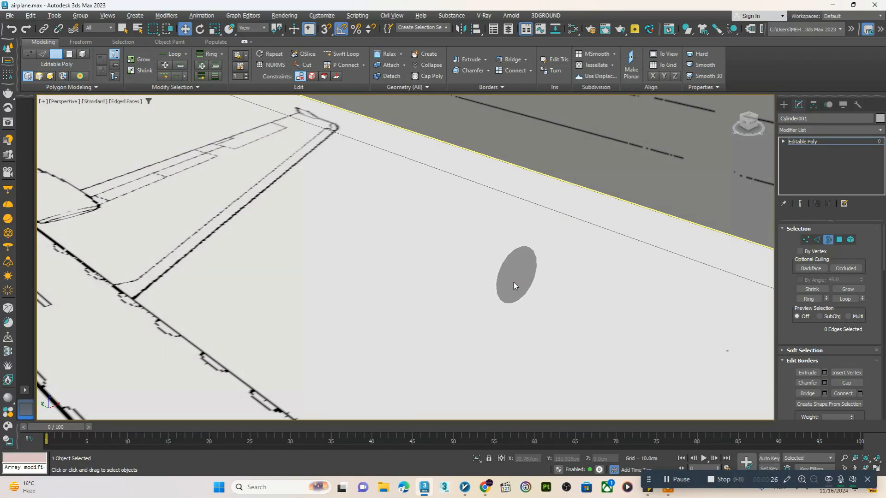
{"action": "key", "text": "5"}
{"action": "left_click", "coordinate": [514, 282]}
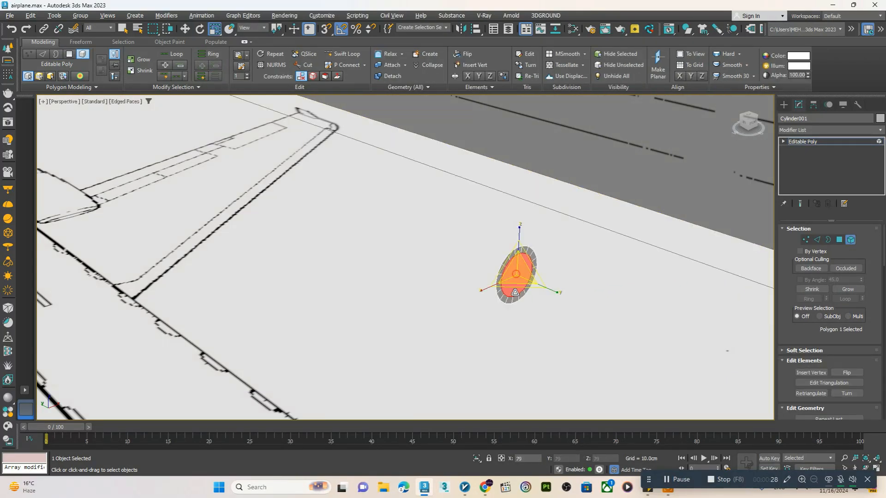
{"action": "key", "text": "w"}
{"action": "scroll", "coordinate": [513, 272], "scroll_direction": "up", "scroll_amount": 3}
{"action": "left_click", "coordinate": [511, 265]}
{"action": "left_click_drag", "start_coordinate": [511, 265], "coordinate": [522, 272]}
{"action": "key", "text": "ctrl+z"}
Push the centre cap polygon forward of its ring in the Left view, and move all polygons back onto the nose tip
{"action": "left_click", "coordinate": [839, 240]}
{"action": "left_click", "coordinate": [518, 267]}
{"action": "key", "text": "alt+w"}
{"action": "middle_click", "coordinate": [318, 305]}
{"action": "key", "text": "alt+w"}
{"action": "scroll", "coordinate": [518, 288], "scroll_direction": "up", "scroll_amount": 2}
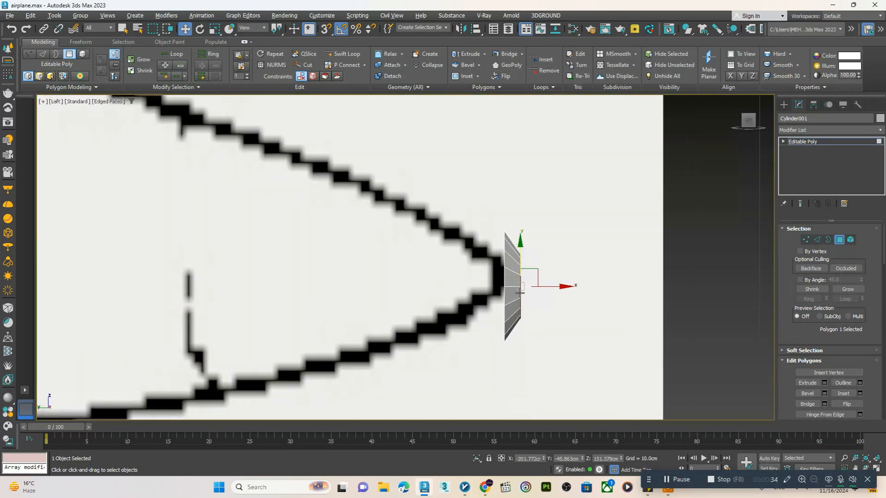
{"action": "middle_click_drag", "start_coordinate": [503, 290], "coordinate": [519, 290]}
{"action": "key", "text": "ctrl+a"}
{"action": "left_click_drag", "start_coordinate": [552, 286], "coordinate": [536, 286]}
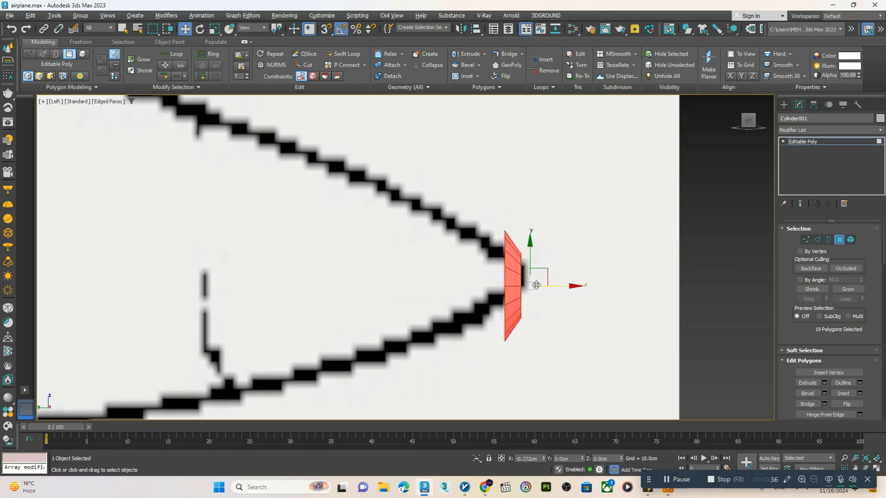
Extend the open border back from the nose tip as a first section, scaled and shifted to fit the side outline
{"action": "left_click", "coordinate": [828, 240]}
{"action": "scroll", "coordinate": [572, 291], "scroll_direction": "down", "scroll_amount": 4}
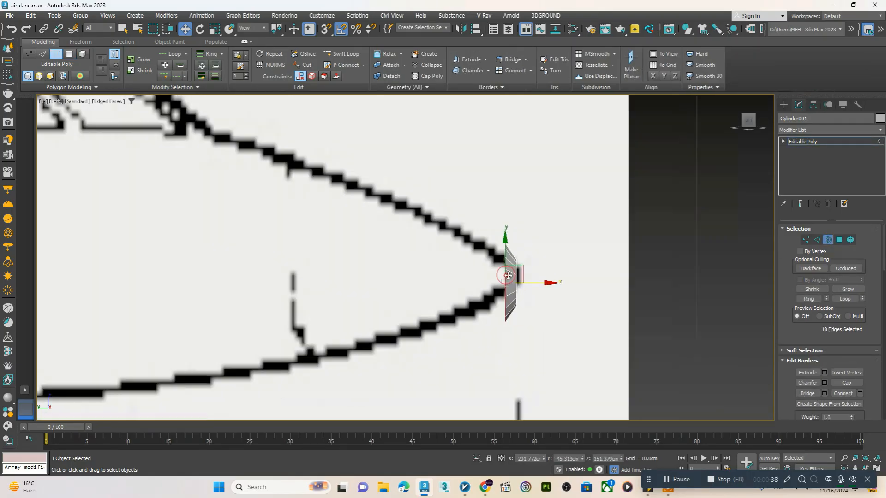
{"action": "left_click_drag", "start_coordinate": [571, 291], "coordinate": [502, 286]}
{"action": "key", "text": "r"}
{"action": "key", "text": "w"}
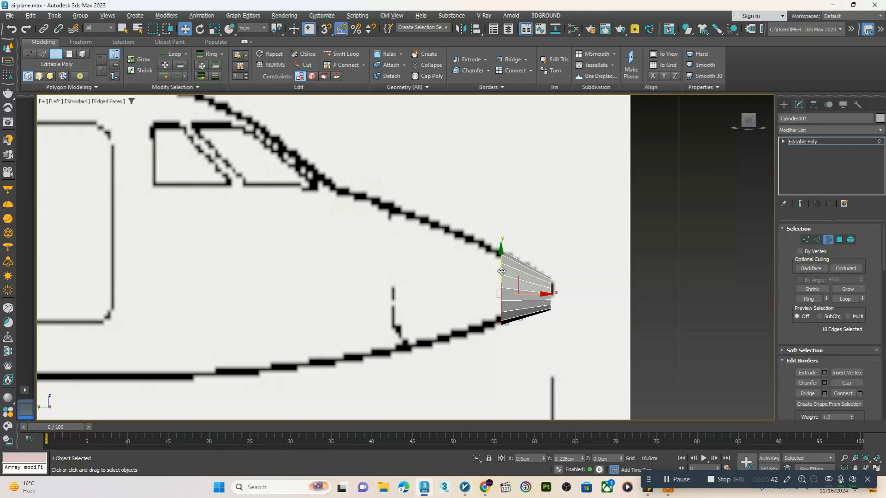
{"action": "scroll", "coordinate": [536, 289], "scroll_direction": "down", "scroll_amount": 3}
{"action": "scroll", "coordinate": [536, 290], "scroll_direction": "up", "scroll_amount": 2}
{"action": "key", "text": "r"}
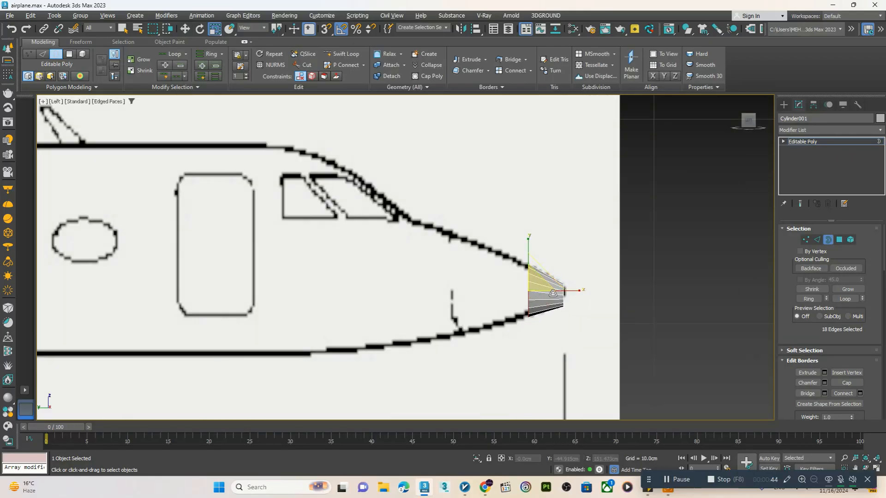
Extend the border back by a second nose section and scale and shift it to match the blueprint outline
{"action": "key", "text": "w"}
{"action": "left_click_drag", "start_coordinate": [557, 291], "coordinate": [478, 252], "text": "shift"}
{"action": "key", "text": "r"}
{"action": "key", "text": "w"}
{"action": "key", "text": "r"}
Extend the border back to the base of the windshield and scale it to the fuselage outline
{"action": "left_click_drag", "start_coordinate": [508, 289], "coordinate": [437, 279]}
{"action": "key", "text": "w"}
{"action": "key", "text": "r"}
{"action": "middle_click_drag", "start_coordinate": [448, 280], "coordinate": [523, 292]}
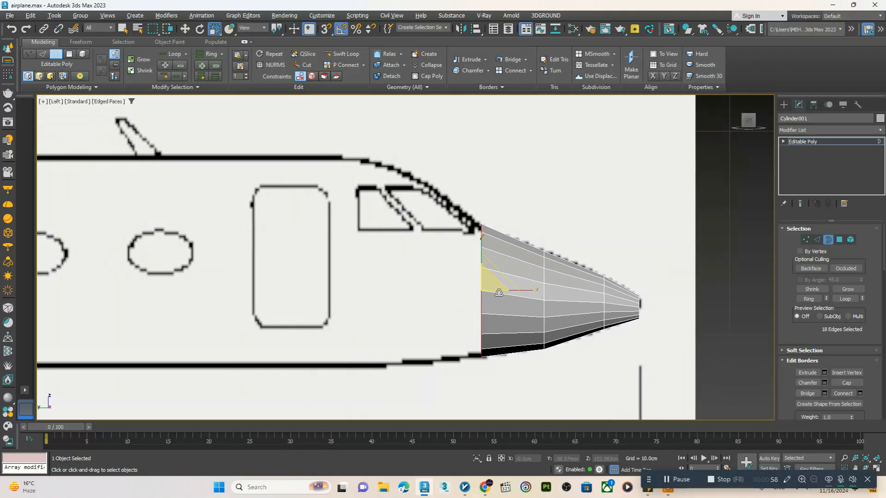
Extend the border back over the windshield to about Y -34.7 cm, scaling and shifting it to fit the outline
{"action": "key", "text": "w"}
{"action": "left_click_drag", "start_coordinate": [516, 290], "coordinate": [415, 253], "text": "shift"}
{"action": "key", "text": "r"}
{"action": "key", "text": "w"}
{"action": "key", "text": "r"}
{"action": "key", "text": "w"}
Examine the nose mesh against the blueprints in the Top, Front and Perspective views
{"action": "key", "text": "alt+w"}
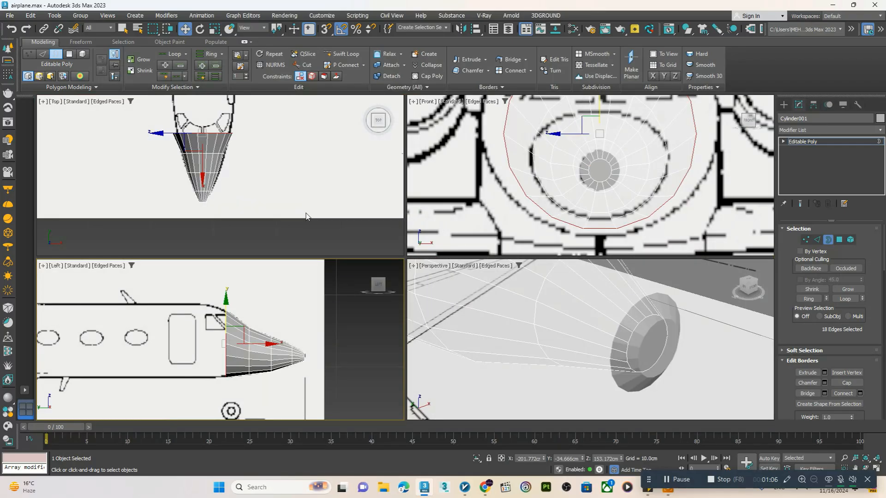
{"action": "scroll", "coordinate": [527, 227], "scroll_direction": "down", "scroll_amount": 2}
{"action": "scroll", "coordinate": [576, 312], "scroll_direction": "down", "scroll_amount": 4}
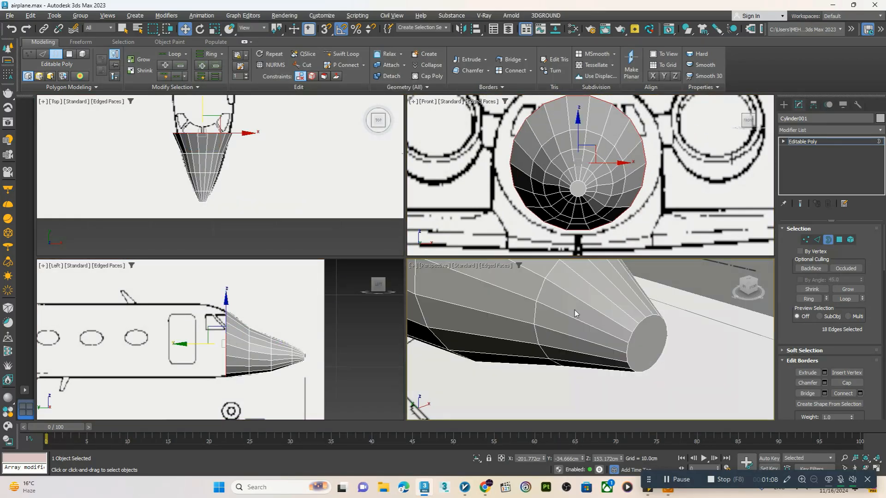
{"action": "key", "text": "alt+w"}
{"action": "middle_click_drag", "start_coordinate": [575, 313], "coordinate": [550, 287], "text": "alt"}
{"action": "scroll", "coordinate": [458, 289], "scroll_direction": "down", "scroll_amount": 2}
{"action": "key", "text": "alt+w"}
{"action": "scroll", "coordinate": [239, 286], "scroll_direction": "up", "scroll_amount": 2}
{"action": "key", "text": "alt+w"}
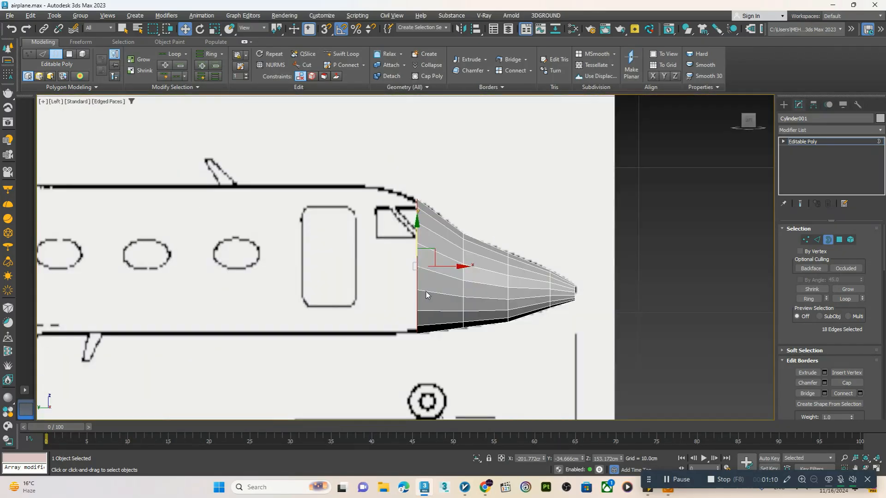
Extend the border back to the front edge of the cabin door, scaled and shifted to the full fuselage height
{"action": "left_click_drag", "start_coordinate": [443, 265], "coordinate": [363, 255]}
{"action": "key", "text": "r"}
{"action": "key", "text": "w"}
{"action": "key", "text": "r"}
{"action": "key", "text": "w"}
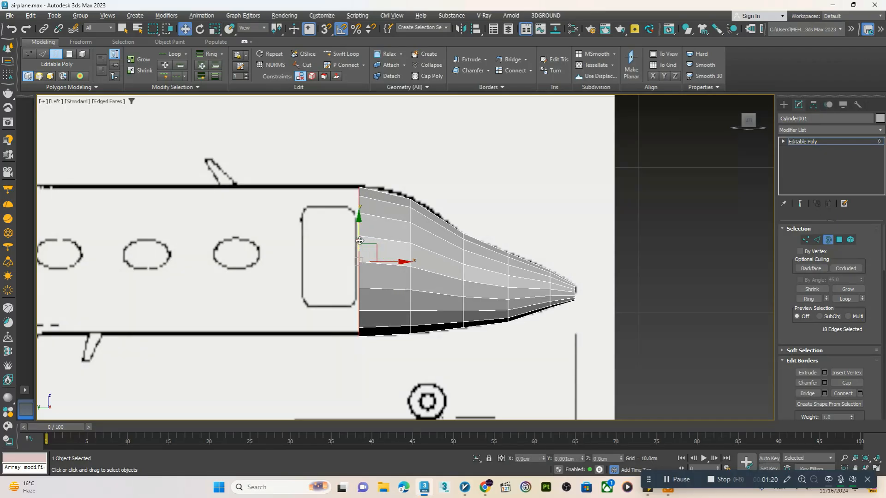
Extend the fuselage border straight back along the cabin windows to about Y -7.2 cm
{"action": "key", "text": "alt+x"}
{"action": "middle_click_drag", "start_coordinate": [332, 247], "coordinate": [548, 255]}
{"action": "left_click_drag", "start_coordinate": [554, 256], "coordinate": [229, 245], "text": "shift"}
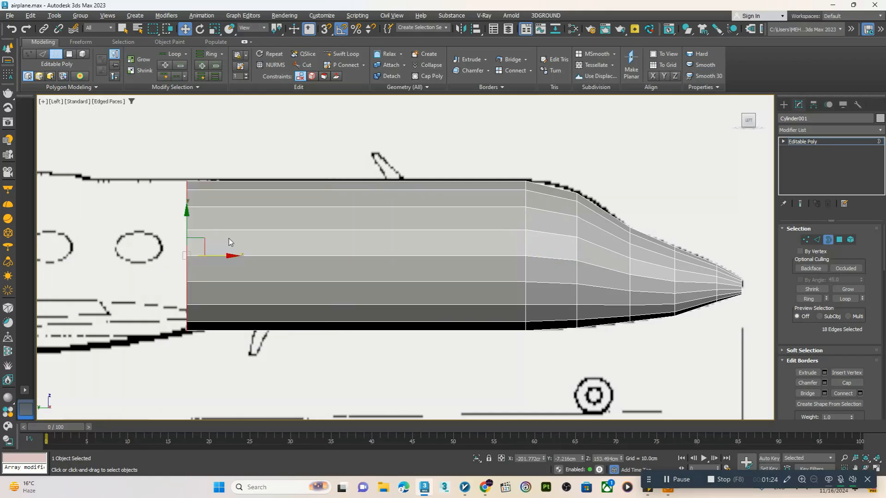
Extend the fuselage border back in two more straight sections, to about Y -0.6 cm and Y 16.9 cm near the engine intake
{"action": "middle_click_drag", "start_coordinate": [229, 245], "coordinate": [534, 248]}
{"action": "left_click_drag", "start_coordinate": [492, 262], "coordinate": [376, 251], "text": "shift"}
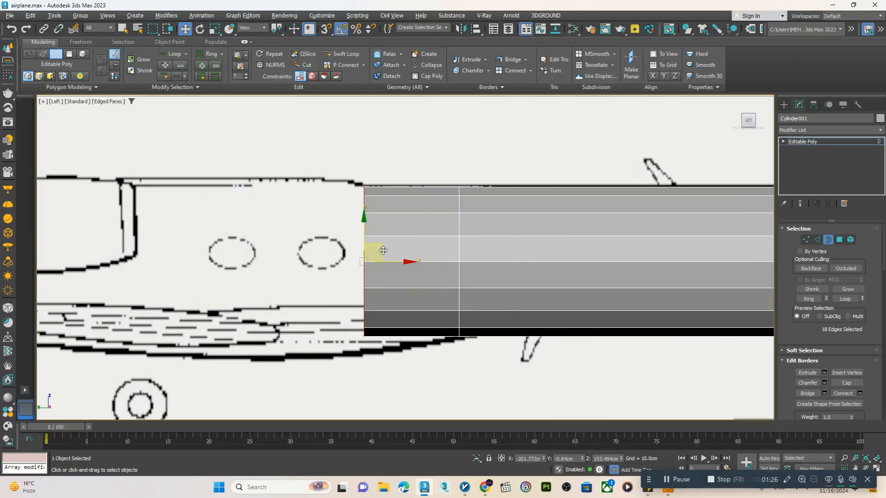
{"action": "middle_click_drag", "start_coordinate": [376, 252], "coordinate": [511, 265]}
{"action": "left_click_drag", "start_coordinate": [511, 266], "coordinate": [252, 247], "text": "shift"}
{"action": "middle_click_drag", "start_coordinate": [252, 246], "coordinate": [551, 245]}
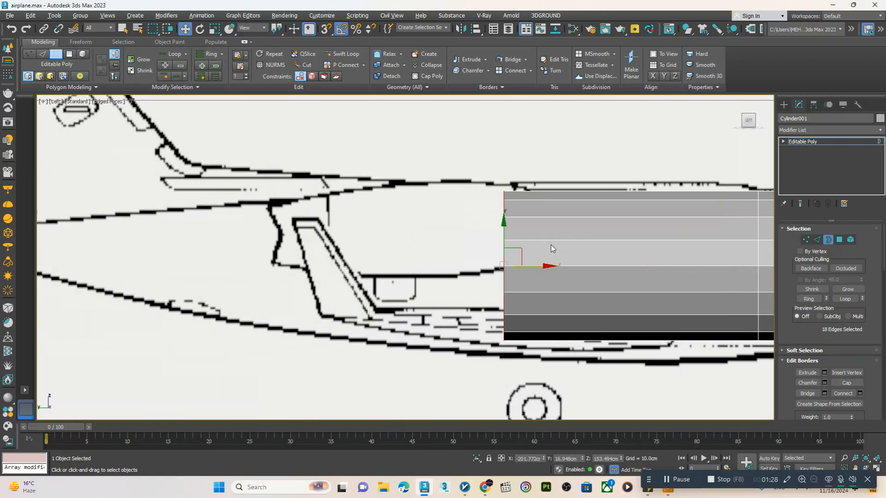
Make the mesh see-through and extend the border back in two sections tapered to the rear fuselage outline
{"action": "scroll", "coordinate": [536, 260], "scroll_direction": "down", "scroll_amount": 3}
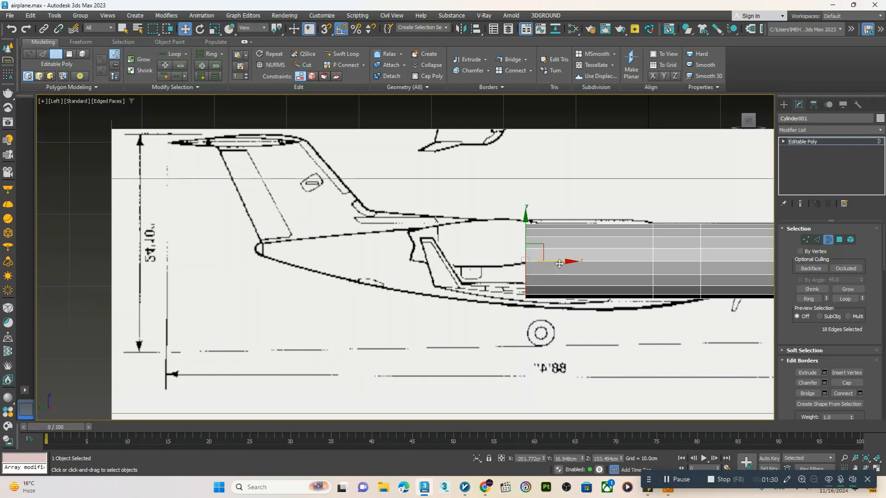
{"action": "left_click_drag", "start_coordinate": [559, 264], "coordinate": [367, 270], "text": "shift"}
{"action": "key", "text": "w"}
{"action": "key", "text": "r"}
{"action": "scroll", "coordinate": [366, 270], "scroll_direction": "up", "scroll_amount": 3}
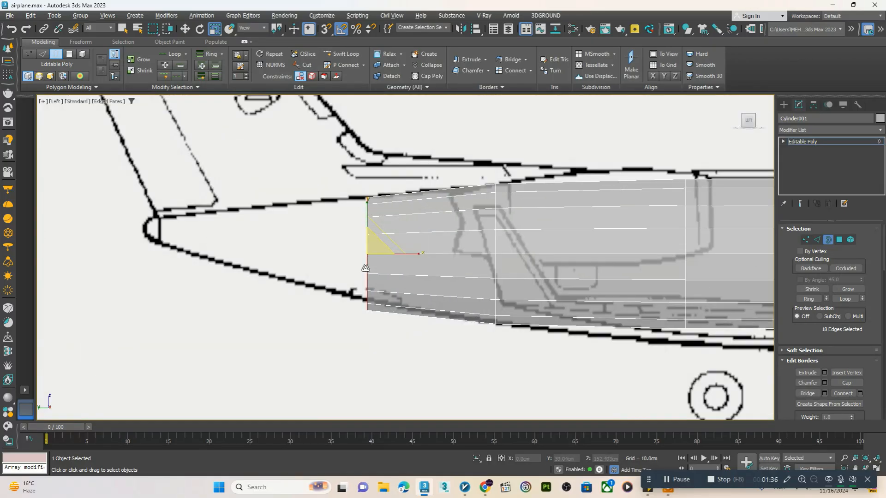
Extend the border further toward the tail to about Y 47.4 cm, scaling and raising it to fit the tapering outline
{"action": "key", "text": "w"}
{"action": "left_click_drag", "start_coordinate": [367, 240], "coordinate": [246, 265]}
{"action": "key", "text": "r"}
{"action": "key", "text": "w"}
{"action": "key", "text": "r"}
{"action": "key", "text": "w"}
{"action": "mouse_move", "coordinate": [243, 231]}
{"action": "left_mouse_down"}
{"action": "mouse_move", "coordinate": [243, 223]}
{"action": "mouse_move", "coordinate": [247, 248]}
{"action": "mouse_move", "coordinate": [245, 222]}
{"action": "left_mouse_up"}
{"action": "key", "text": "r"}
{"action": "key", "text": "w"}
{"action": "middle_click_drag", "start_coordinate": [245, 221], "coordinate": [339, 230]}
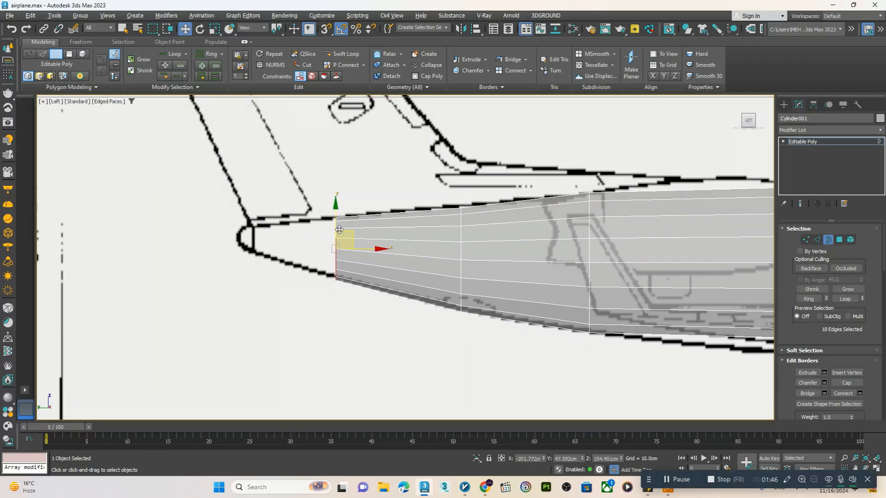
Extend the border to the base of the tail cone tip at about Y 53.3 cm, shrinking and raising it to fit
{"action": "left_click_drag", "start_coordinate": [363, 248], "coordinate": [257, 328], "text": "shift"}
{"action": "key", "text": "r"}
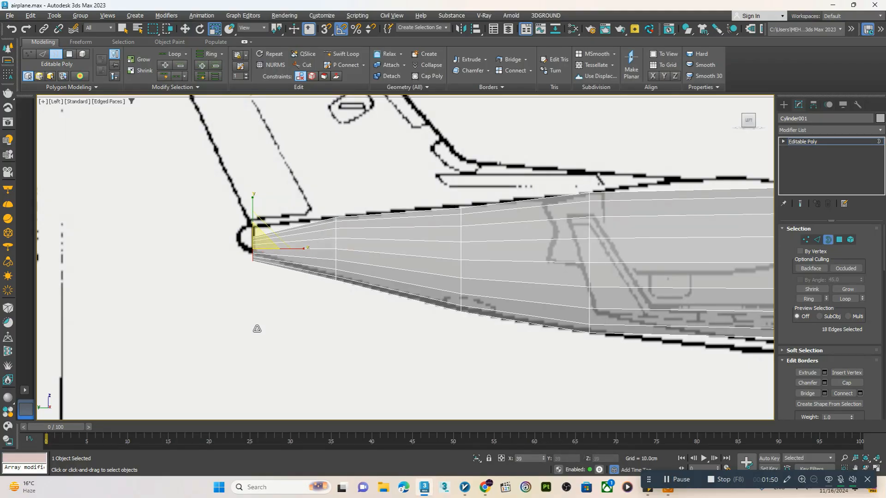
{"action": "scroll", "coordinate": [250, 278], "scroll_direction": "up", "scroll_amount": 3}
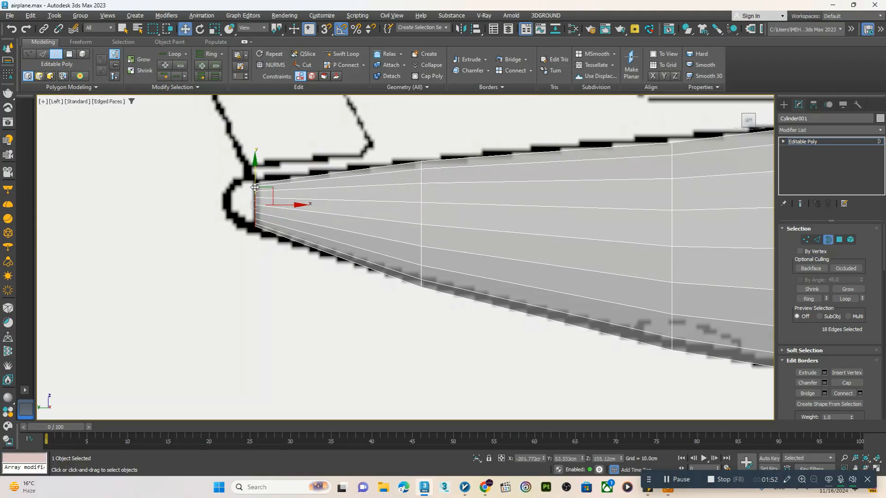
{"action": "key", "text": "w"}
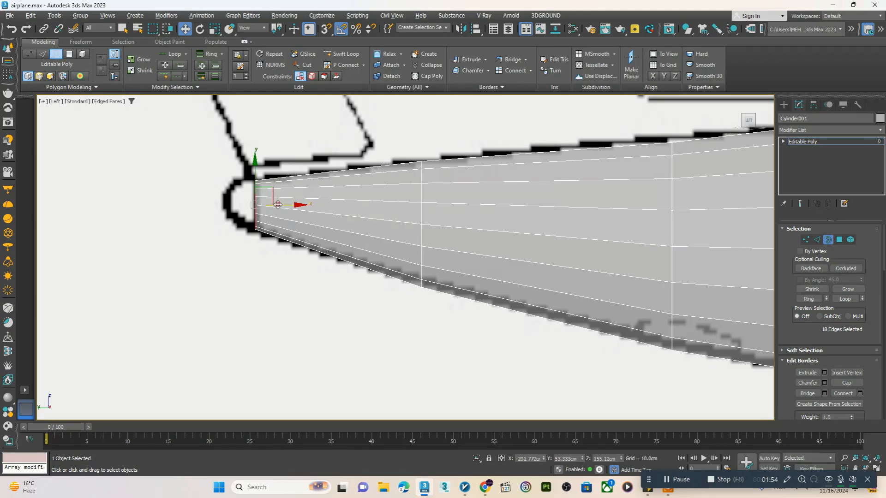
Round off the tail end with two short, progressively smaller sections ending at about Y 54.2 cm
{"action": "left_click_drag", "start_coordinate": [277, 204], "coordinate": [260, 204], "text": "shift"}
{"action": "key", "text": "r"}
{"action": "key", "text": "w"}
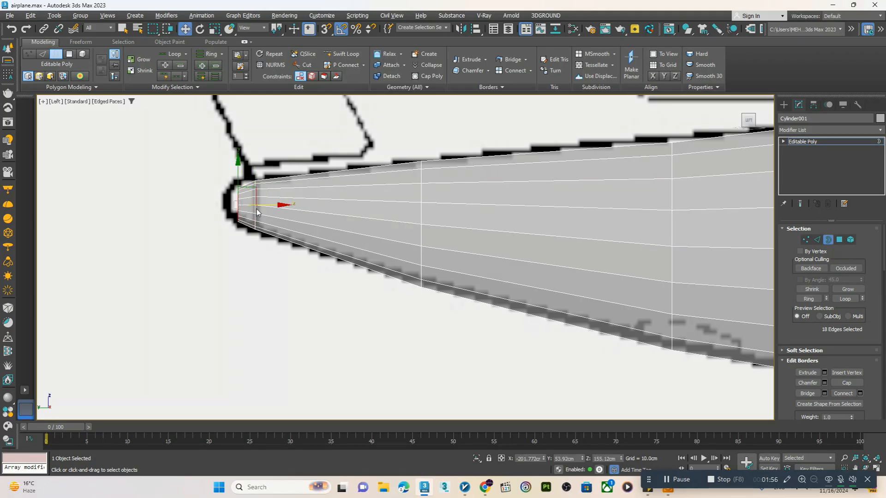
{"action": "key", "text": "r"}
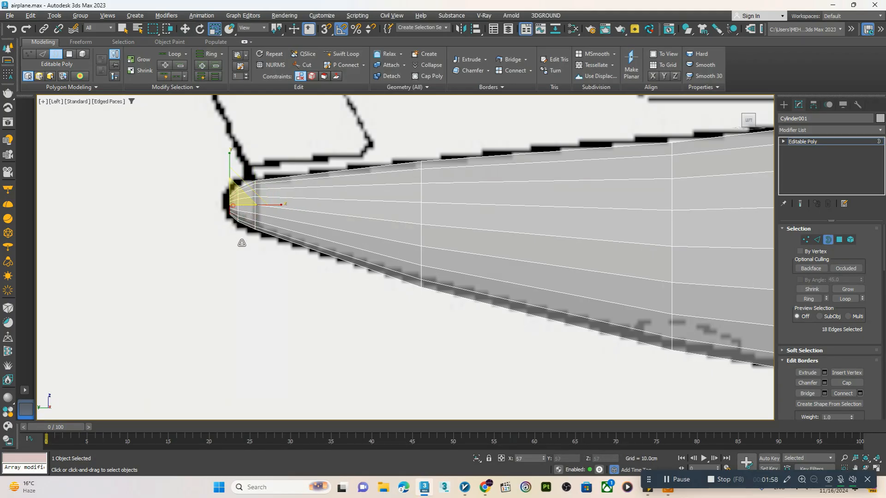
{"action": "key", "text": "w"}
Select the edge loop near the engine intake, then enlarge and lower it to match the roof and belly outlines
{"action": "scroll", "coordinate": [305, 207], "scroll_direction": "down", "scroll_amount": 4}
{"action": "middle_click_drag", "start_coordinate": [595, 250], "coordinate": [396, 242]}
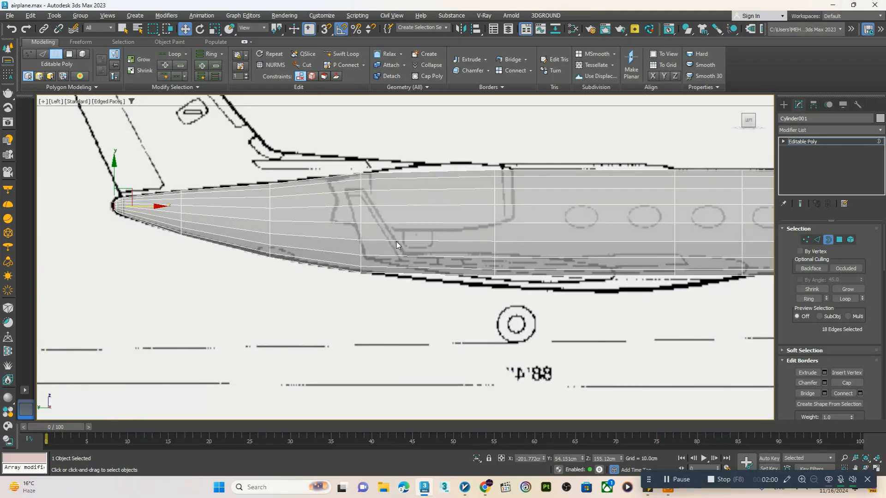
{"action": "scroll", "coordinate": [476, 242], "scroll_direction": "up", "scroll_amount": 2}
{"action": "middle_click_drag", "start_coordinate": [501, 264], "coordinate": [463, 269]}
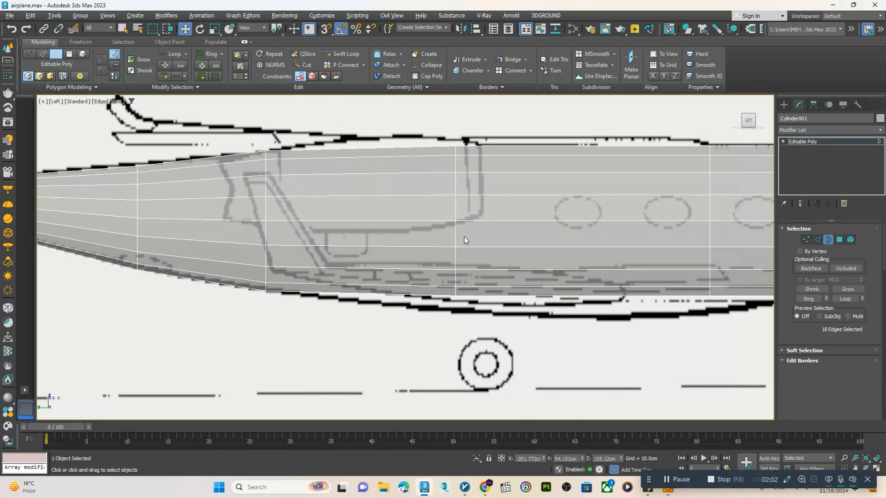
{"action": "key", "text": "2"}
{"action": "key", "text": "r"}
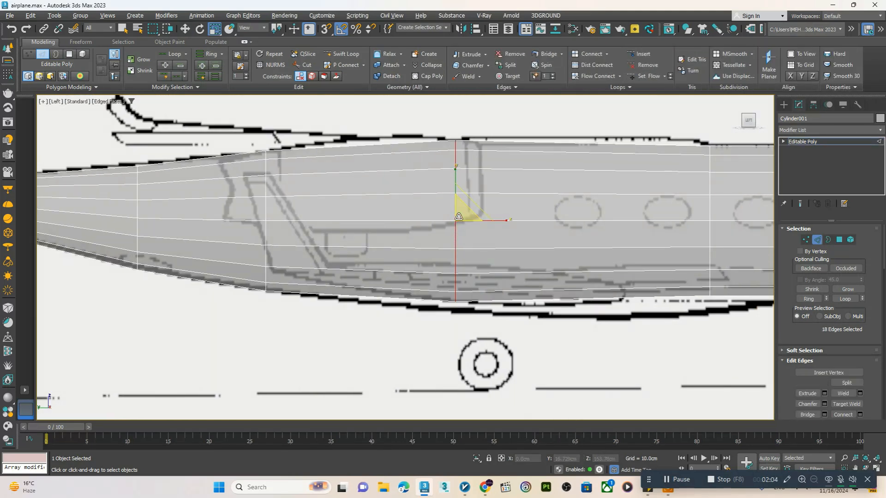
{"action": "left_click_drag", "start_coordinate": [458, 217], "coordinate": [456, 216]}
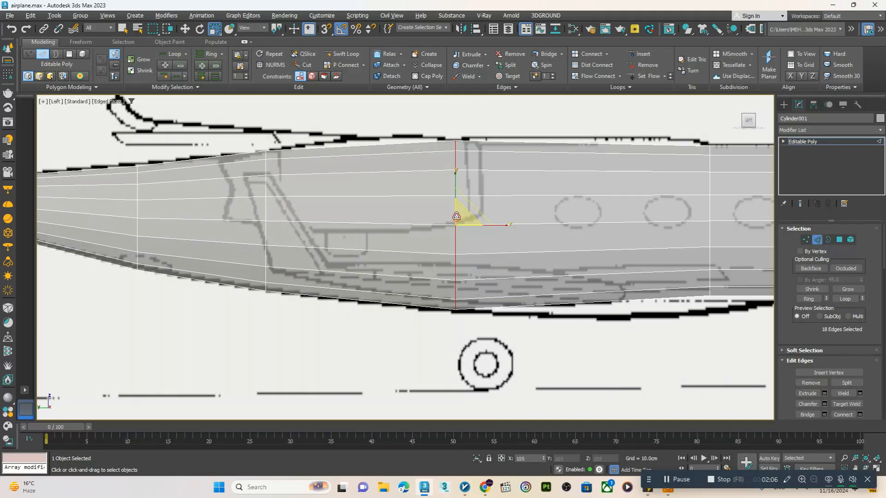
Select the next edge loop forward and scale and shift it to fit the roof and belly outlines
{"action": "middle_click_drag", "start_coordinate": [690, 239], "coordinate": [508, 250]}
{"action": "double_click", "coordinate": [529, 266]}
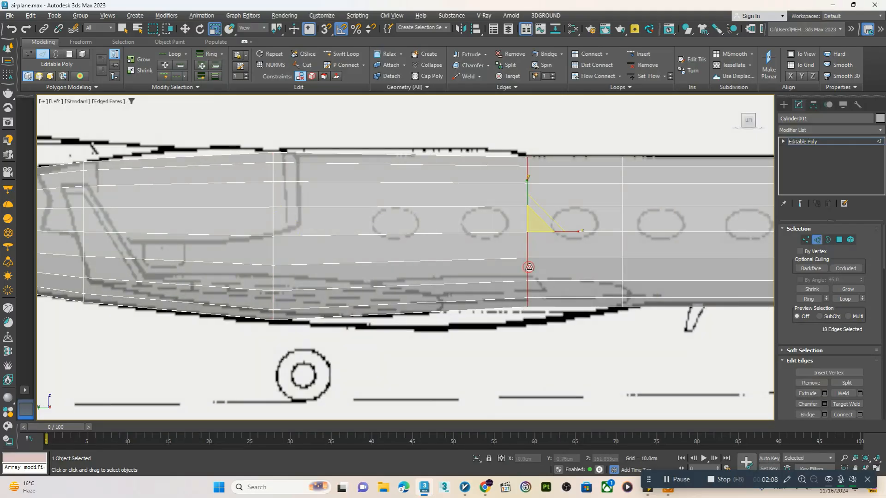
{"action": "left_click_drag", "start_coordinate": [538, 231], "coordinate": [530, 216]}
{"action": "key", "text": "w"}
{"action": "scroll", "coordinate": [455, 266], "scroll_direction": "down", "scroll_amount": 5}
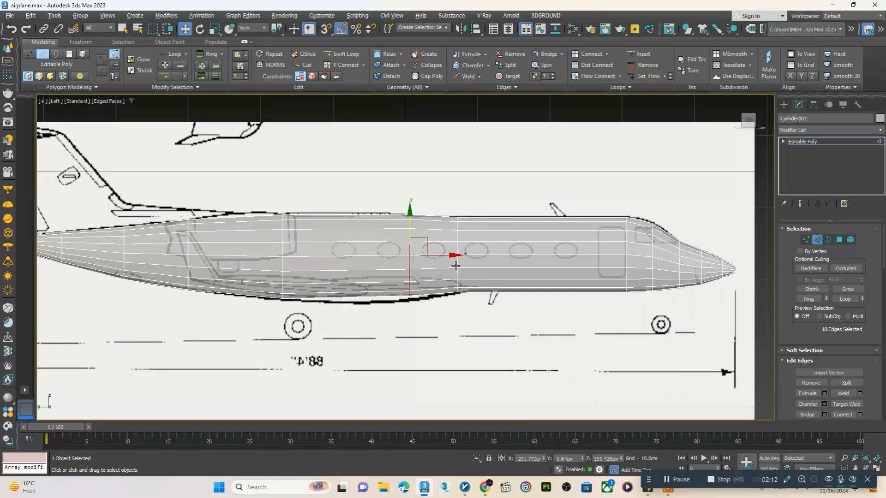
Examine how the fuselage cross-section and profile fit the front and side reference images
{"action": "key", "text": "alt+w"}
{"action": "middle_click_drag", "start_coordinate": [439, 312], "coordinate": [467, 303], "text": "alt"}
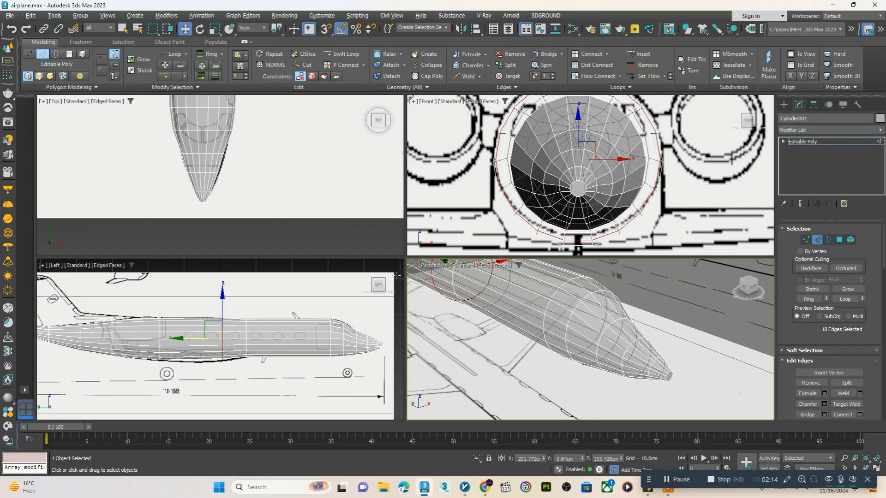
{"action": "key", "text": "alt+w"}
{"action": "key", "text": "z"}
{"action": "middle_click_drag", "start_coordinate": [412, 259], "coordinate": [392, 243], "text": "alt"}
{"action": "key", "text": "alt+w"}
{"action": "key", "text": "alt+w"}
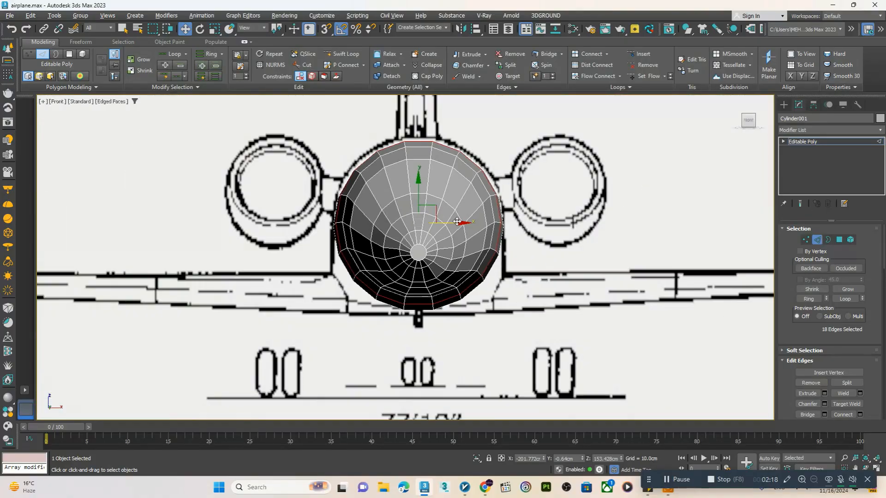
{"action": "key", "text": "alt+w"}
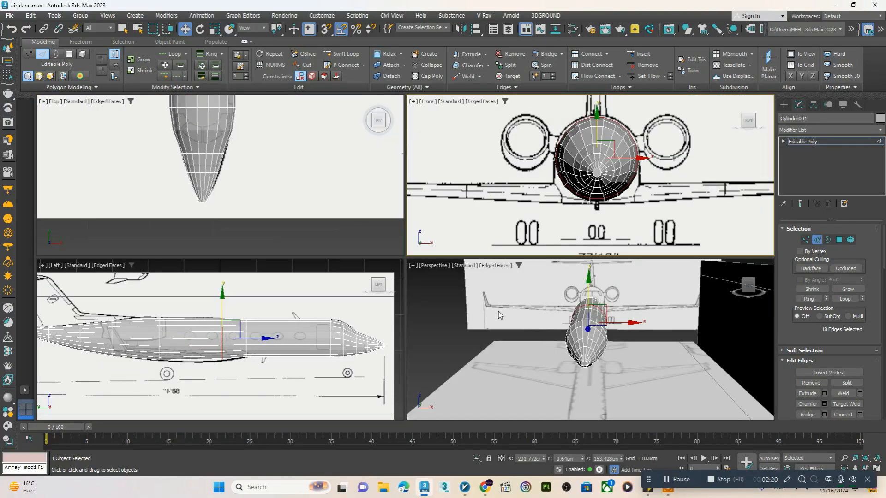
{"action": "middle_click", "coordinate": [501, 314]}
{"action": "key", "text": "alt+w"}
{"action": "middle_click_drag", "start_coordinate": [501, 314], "coordinate": [554, 291], "text": "alt"}
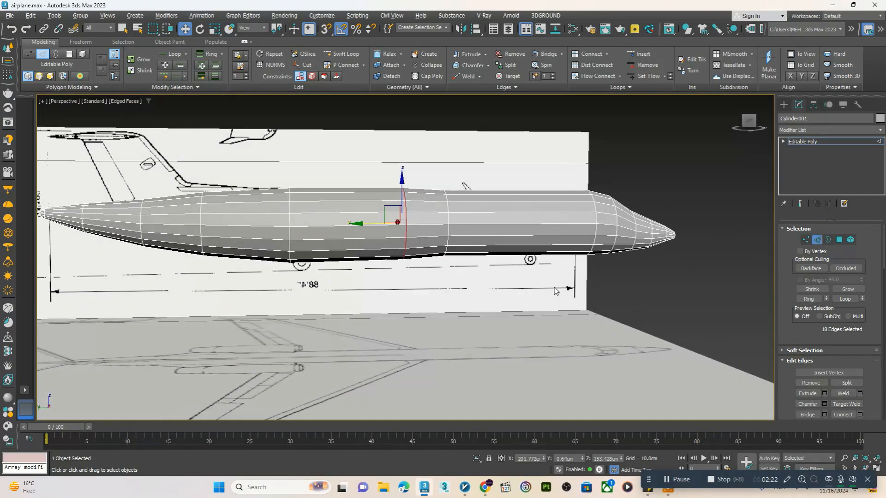
{"action": "scroll", "coordinate": [550, 293], "scroll_direction": "down", "scroll_amount": 4}
{"action": "key", "text": "alt+w"}
{"action": "key", "text": "alt+w"}
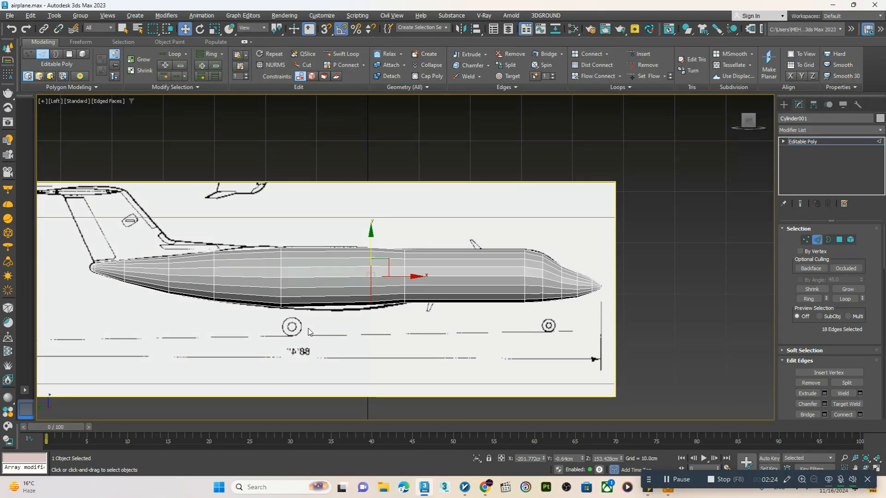
Shrink the edge loop near the engine intake slightly and raise it about 0.36 cm to match the roof outline
{"action": "scroll", "coordinate": [391, 299], "scroll_direction": "up", "scroll_amount": 4}
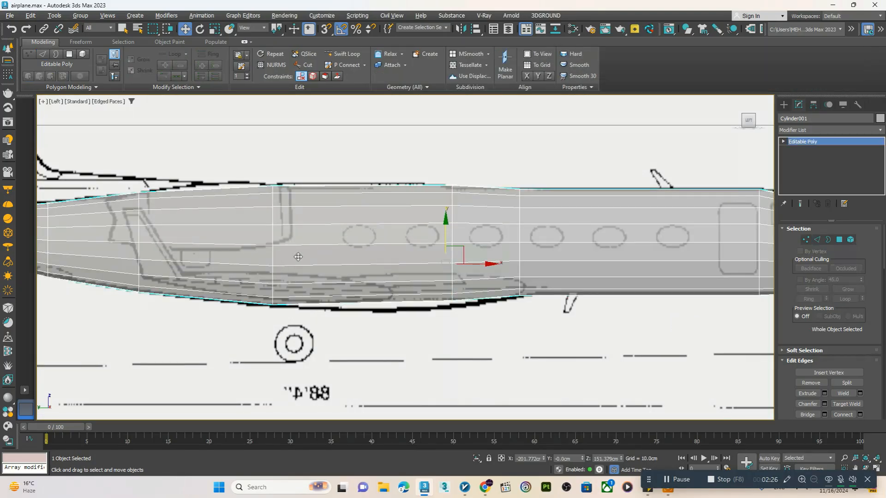
{"action": "double_click", "coordinate": [274, 249]}
{"action": "key", "text": "r"}
{"action": "left_click_drag", "start_coordinate": [273, 249], "coordinate": [274, 253]}
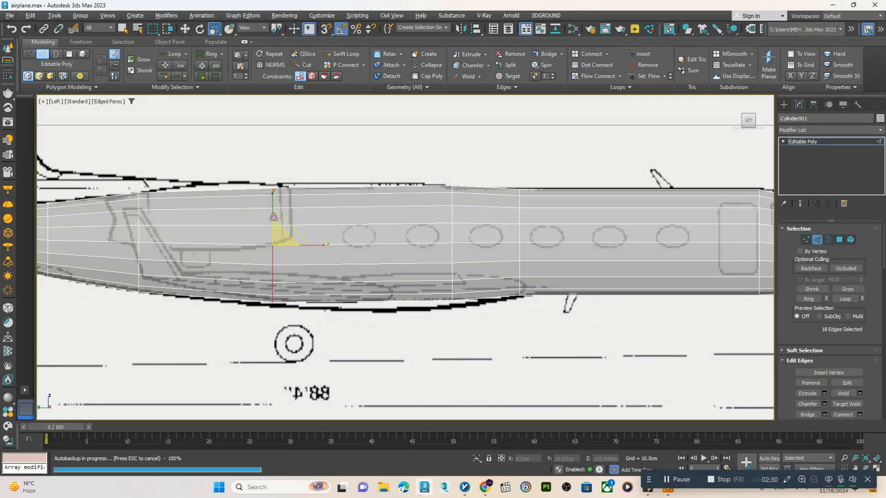
{"action": "key", "text": "w"}
{"action": "left_click_drag", "start_coordinate": [272, 213], "coordinate": [272, 210]}
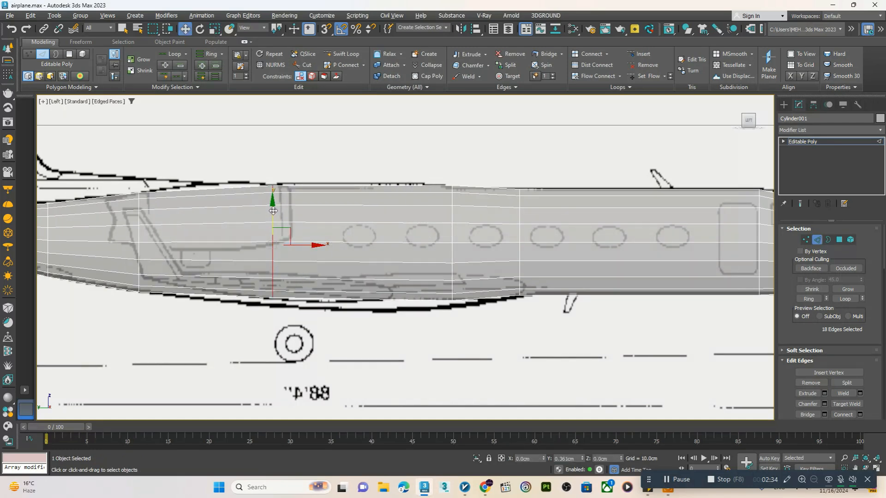
{"action": "scroll", "coordinate": [273, 211], "scroll_direction": "down", "scroll_amount": 5}
{"action": "scroll", "coordinate": [650, 266], "scroll_direction": "up", "scroll_amount": 5}
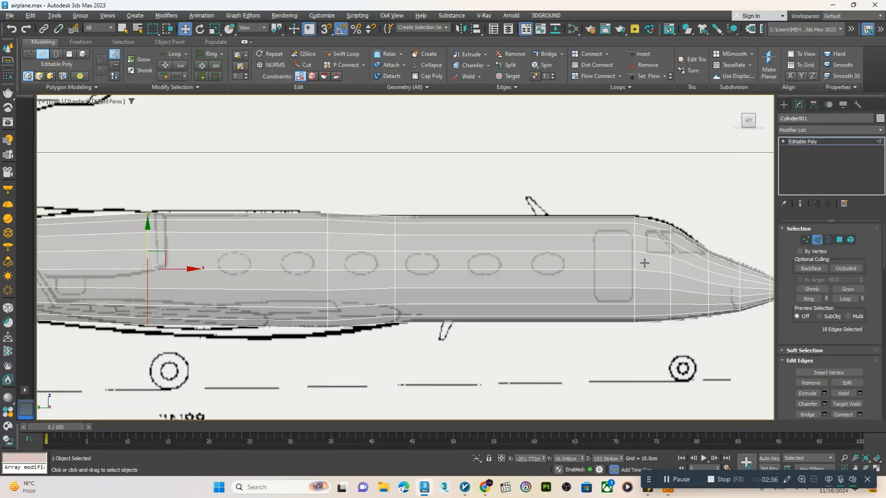
Insert a new edge loop with Swift Loop beside the existing loop under the rear of the engine, at about Y 29.5 cm
{"action": "middle_click_drag", "start_coordinate": [645, 263], "coordinate": [620, 266]}
{"action": "middle_click_drag", "start_coordinate": [390, 282], "coordinate": [482, 276]}
{"action": "middle_click_drag", "start_coordinate": [294, 268], "coordinate": [324, 268]}
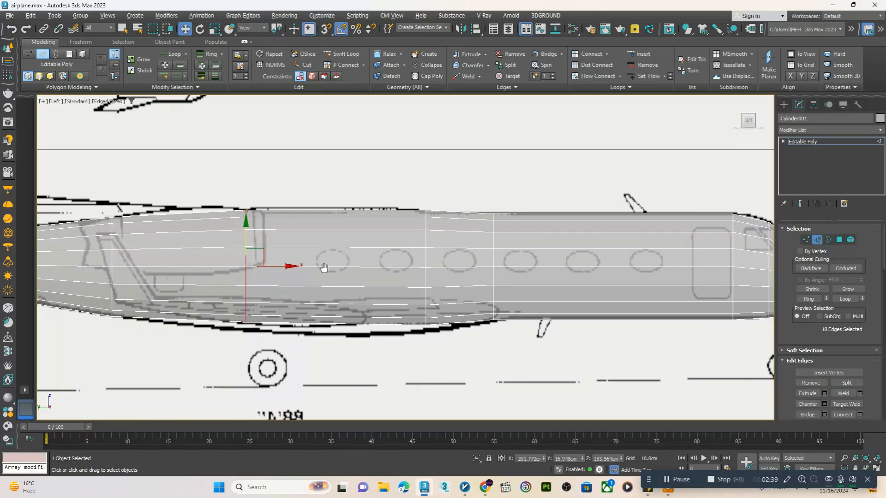
{"action": "left_click", "coordinate": [351, 56]}
{"action": "left_click", "coordinate": [118, 264]}
{"action": "right_click", "coordinate": [118, 266]}
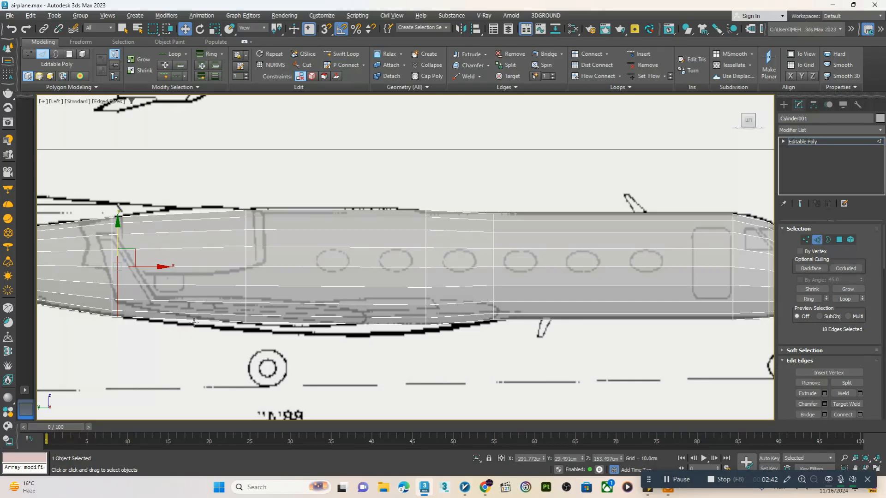
Examine the fuselage polygons around the wing area from the side, below and above by selecting individual faces
{"action": "key", "text": "alt+w"}
{"action": "middle_click", "coordinate": [507, 330]}
{"action": "key", "text": "alt+w"}
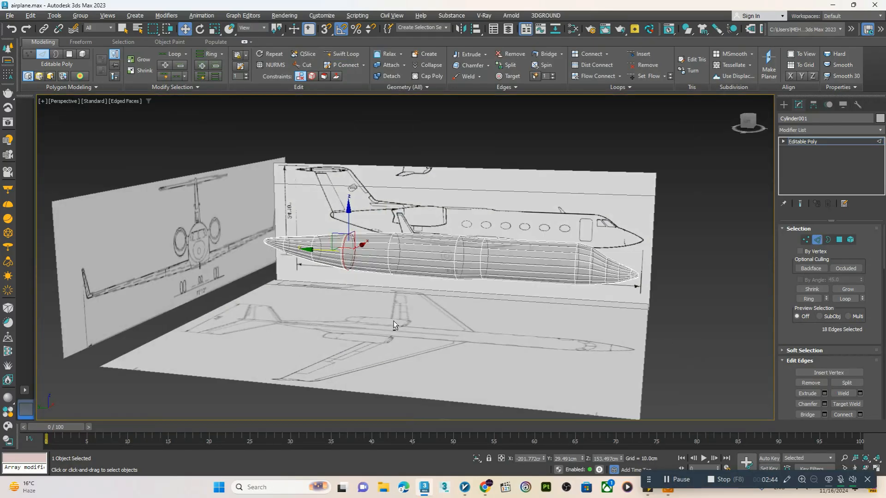
{"action": "scroll", "coordinate": [415, 276], "scroll_direction": "up", "scroll_amount": 5}
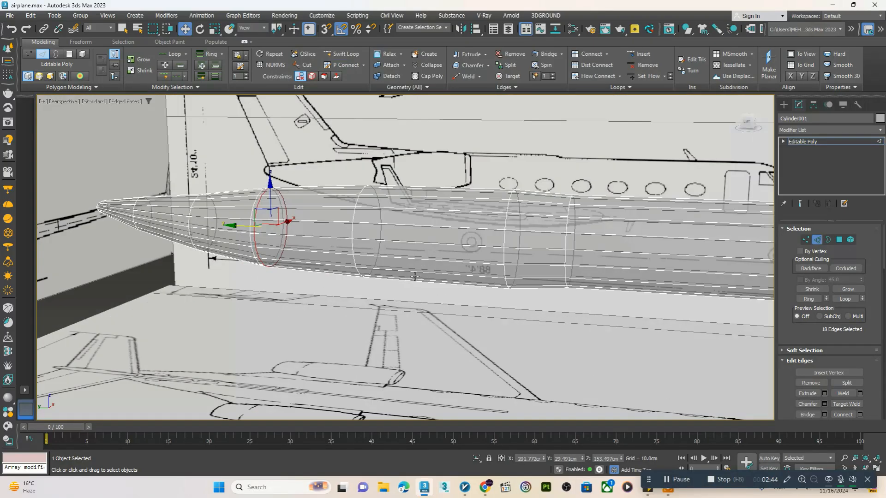
{"action": "key", "text": "4"}
{"action": "left_click", "coordinate": [471, 274]}
{"action": "middle_click_drag", "start_coordinate": [471, 274], "coordinate": [370, 304]}
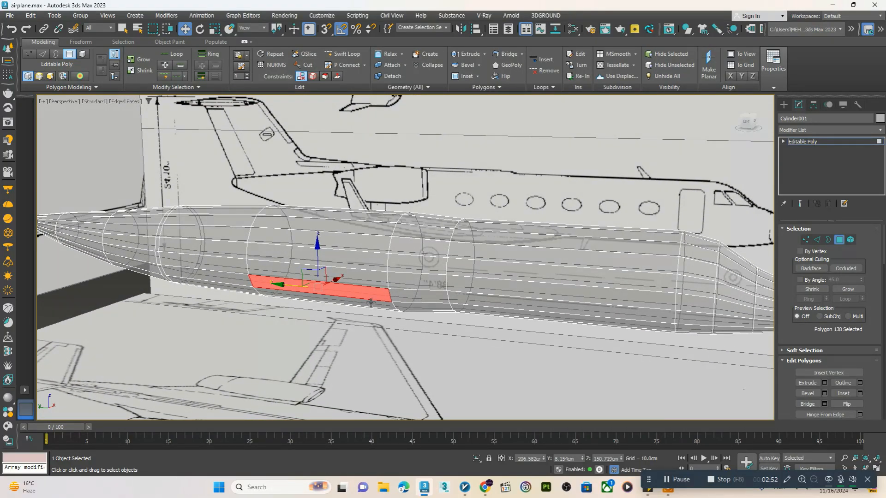
{"action": "middle_click_drag", "start_coordinate": [338, 230], "coordinate": [331, 295], "text": "alt"}
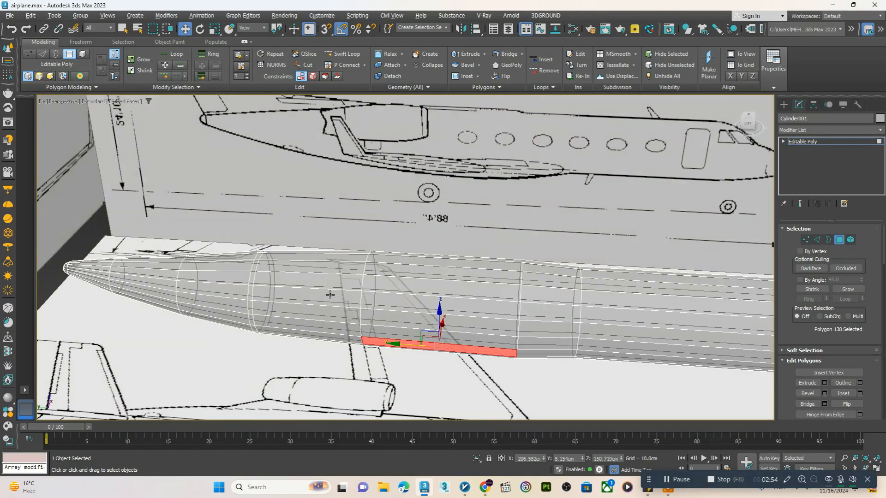
{"action": "middle_click_drag", "start_coordinate": [277, 267], "coordinate": [253, 339], "text": "alt"}
{"action": "left_click", "coordinate": [252, 338]}
{"action": "left_click", "coordinate": [260, 328]}
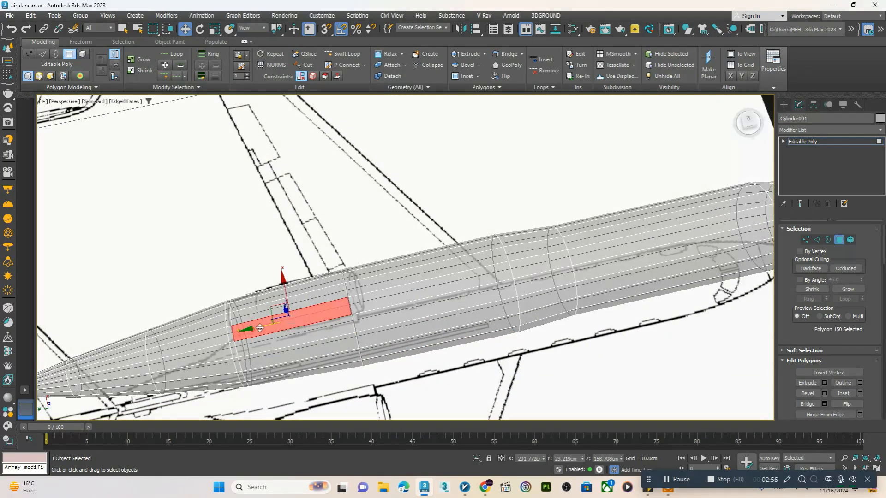
{"action": "middle_click_drag", "start_coordinate": [423, 277], "coordinate": [421, 253], "text": "alt"}
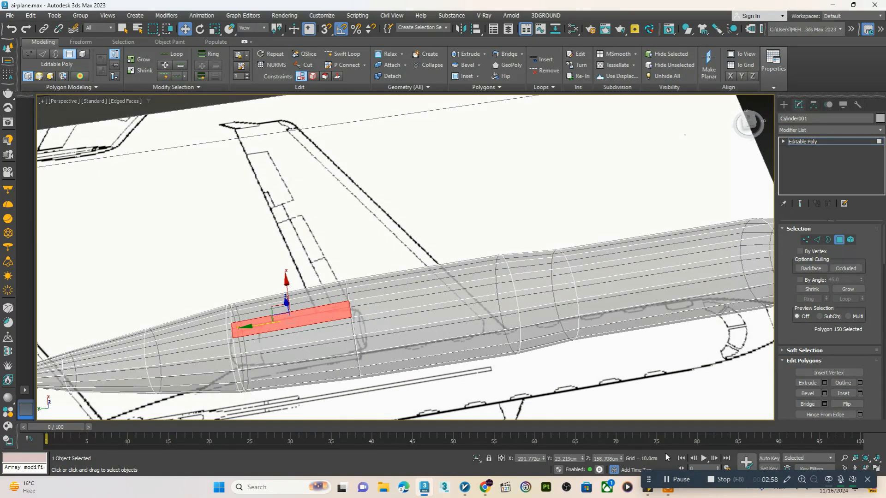
{"action": "key", "text": "alt+w"}
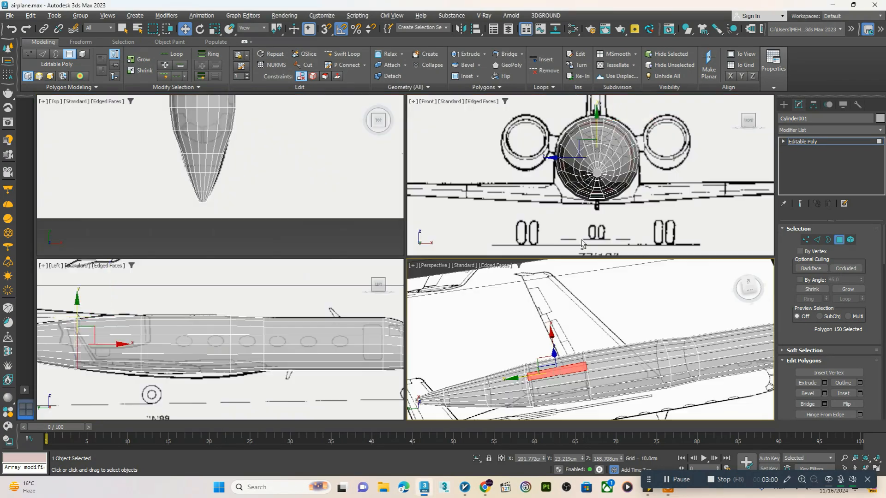
{"action": "key", "text": "alt+w"}
{"action": "key", "text": "alt+w"}
{"action": "key", "text": "alt+w"}
{"action": "scroll", "coordinate": [554, 332], "scroll_direction": "down", "scroll_amount": 4}
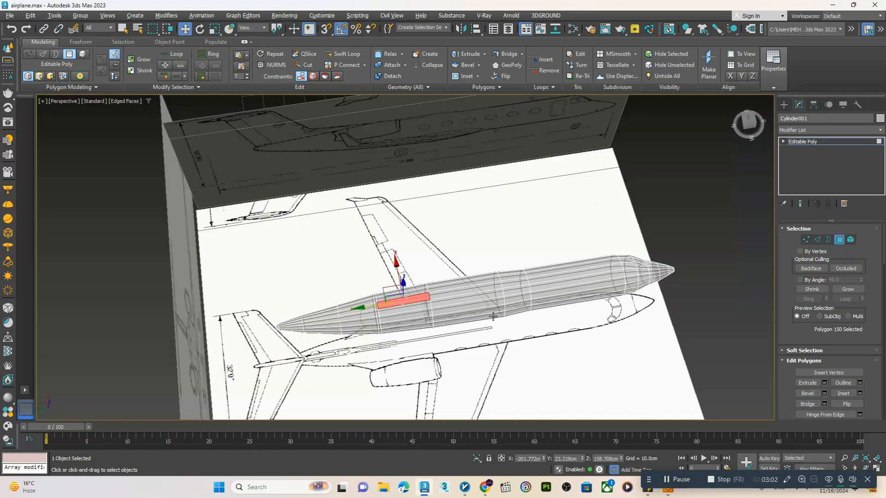
Compare the lower side polygons with the wing root position on the top-view reference image
{"action": "middle_click_drag", "start_coordinate": [521, 369], "coordinate": [442, 339], "text": "alt"}
{"action": "scroll", "coordinate": [442, 338], "scroll_direction": "up", "scroll_amount": 4}
{"action": "left_click", "coordinate": [409, 363]}
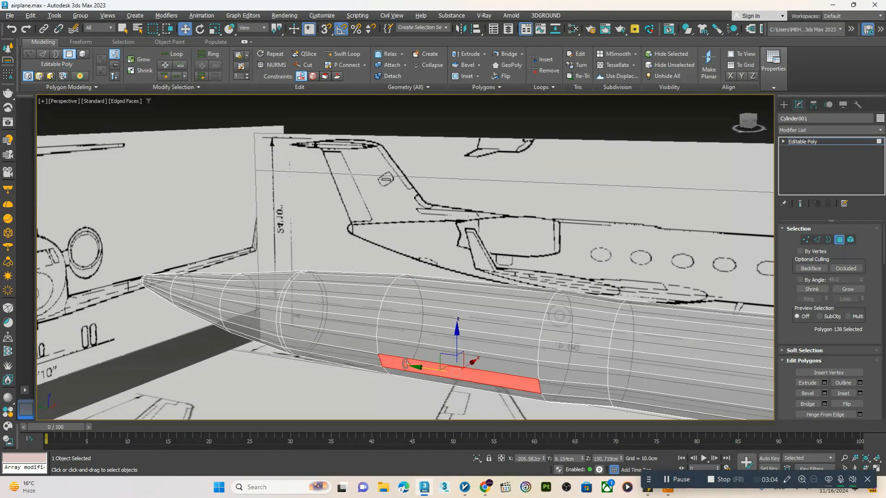
{"action": "middle_click_drag", "start_coordinate": [406, 363], "coordinate": [386, 317], "text": "alt"}
{"action": "key", "text": "alt+w"}
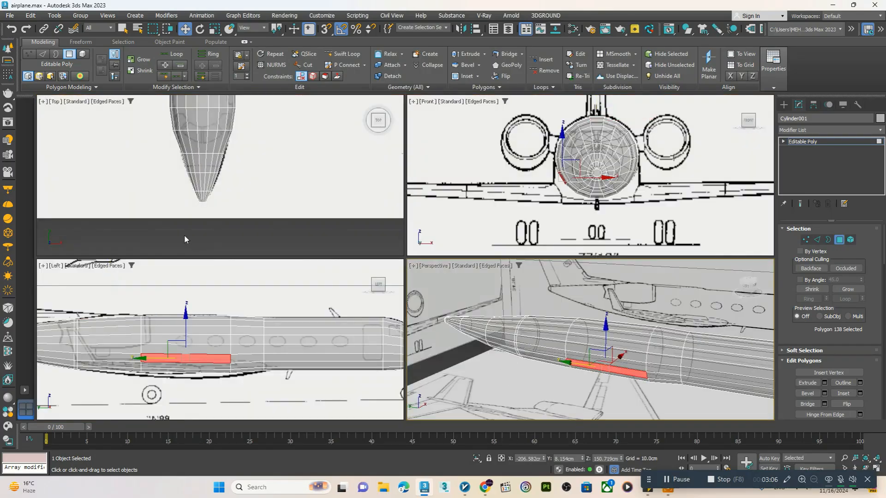
{"action": "middle_click", "coordinate": [185, 236]}
{"action": "key", "text": "alt+w"}
{"action": "scroll", "coordinate": [287, 236], "scroll_direction": "down", "scroll_amount": 5}
{"action": "key", "text": "z"}
{"action": "scroll", "coordinate": [326, 195], "scroll_direction": "down", "scroll_amount": 3}
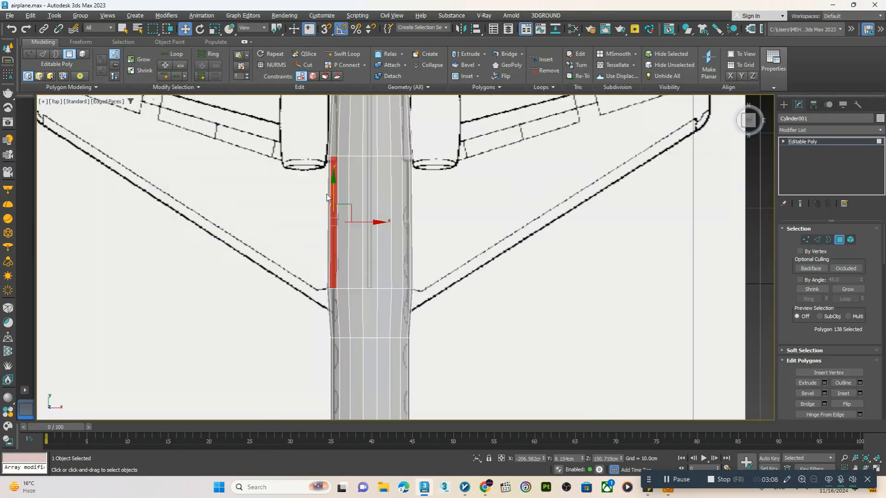
{"action": "scroll", "coordinate": [326, 292], "scroll_direction": "up", "scroll_amount": 6}
{"action": "left_click", "coordinate": [331, 347], "text": "ctrl"}
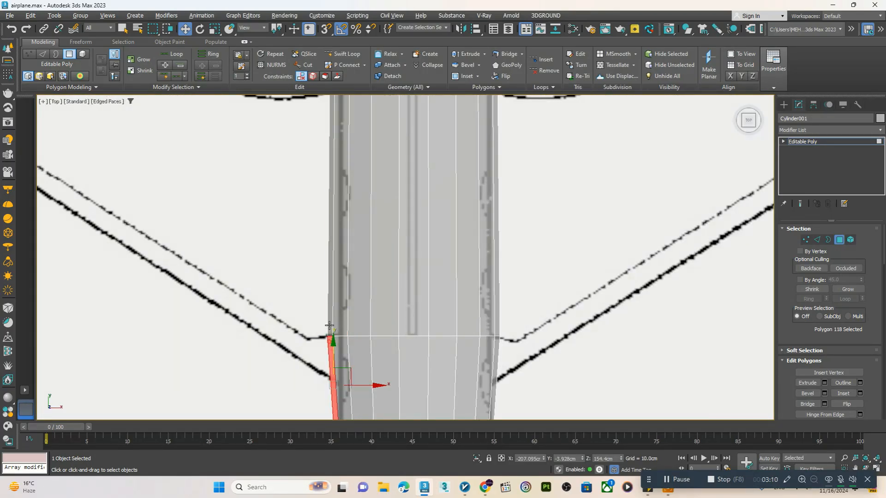
{"action": "scroll", "coordinate": [329, 341], "scroll_direction": "down", "scroll_amount": 4}
{"action": "key", "text": "alt+w"}
{"action": "middle_click", "coordinate": [494, 372]}
{"action": "key", "text": "alt+w"}
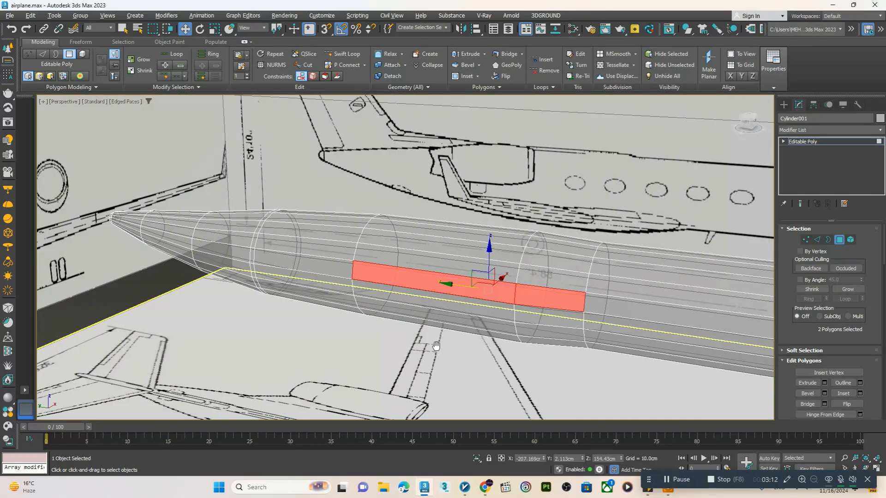
Select the two lower side polygons spanning the wing root and check their extent against the top-view reference
{"action": "left_click", "coordinate": [503, 319]}
{"action": "left_click", "coordinate": [531, 328], "text": "ctrl"}
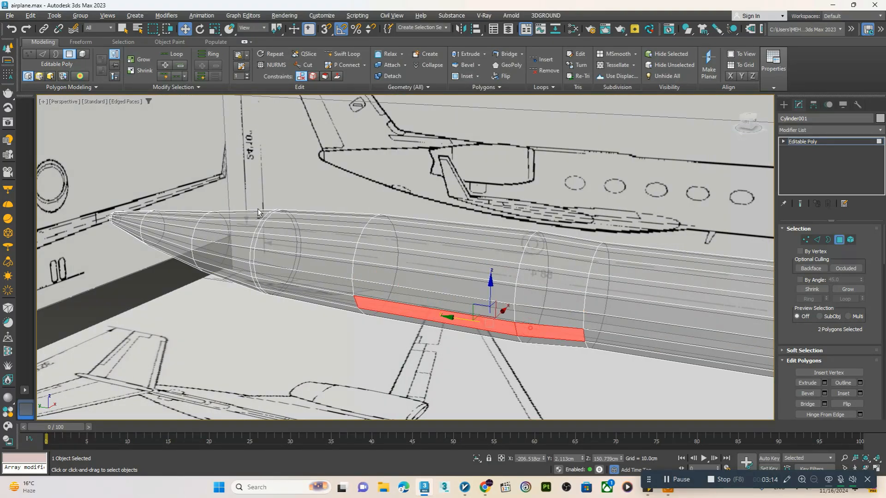
{"action": "key", "text": "alt+w"}
{"action": "middle_click", "coordinate": [273, 215]}
{"action": "key", "text": "alt+w"}
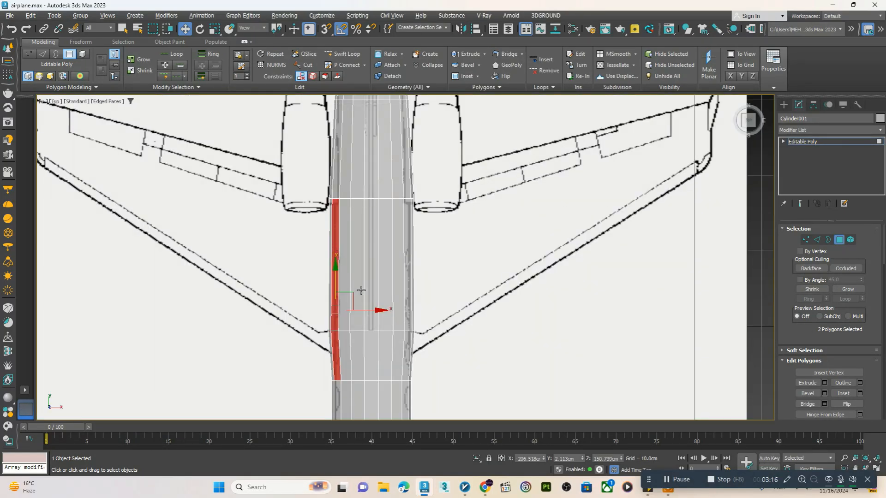
{"action": "key", "text": "alt+w"}
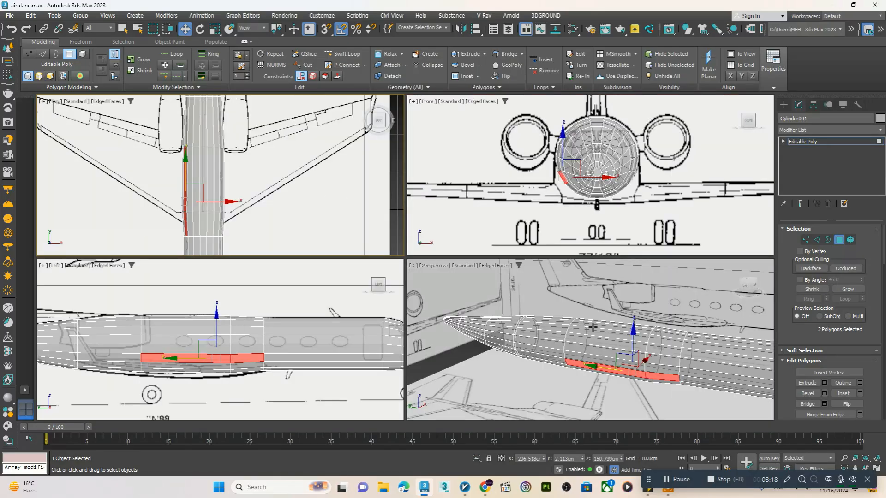
Insert a Swift Loop just behind the selected wing root polygons and add the resulting narrow polygon to the selection
{"action": "middle_click", "coordinate": [488, 315]}
{"action": "key", "text": "alt+w"}
{"action": "left_click", "coordinate": [354, 54]}
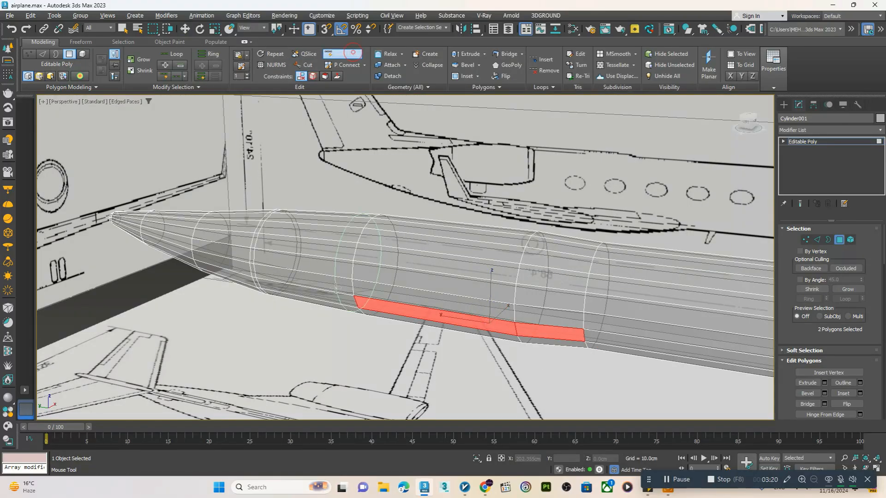
{"action": "right_click", "coordinate": [330, 280]}
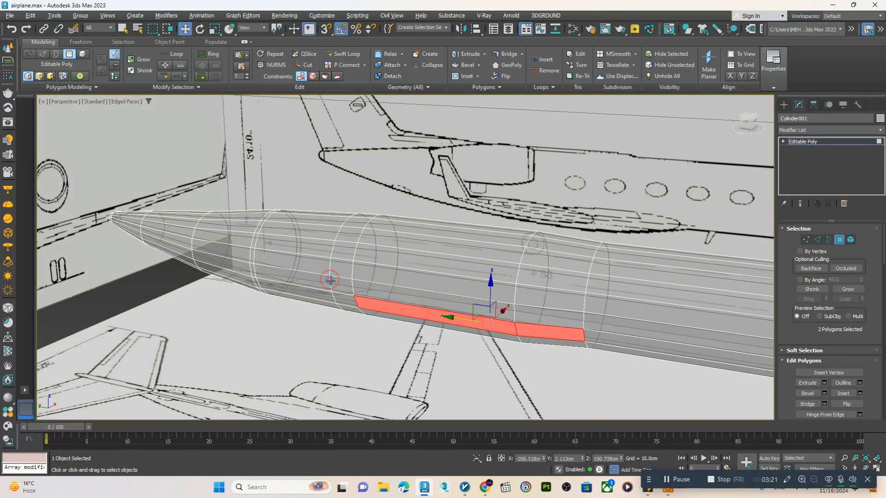
{"action": "left_click", "coordinate": [343, 299], "text": "ctrl"}
Extrude the three polygons one row lower at the wing root, flatten them along X, and move them outward about 0.7 cm
{"action": "middle_click_drag", "start_coordinate": [343, 299], "coordinate": [405, 280], "text": "alt"}
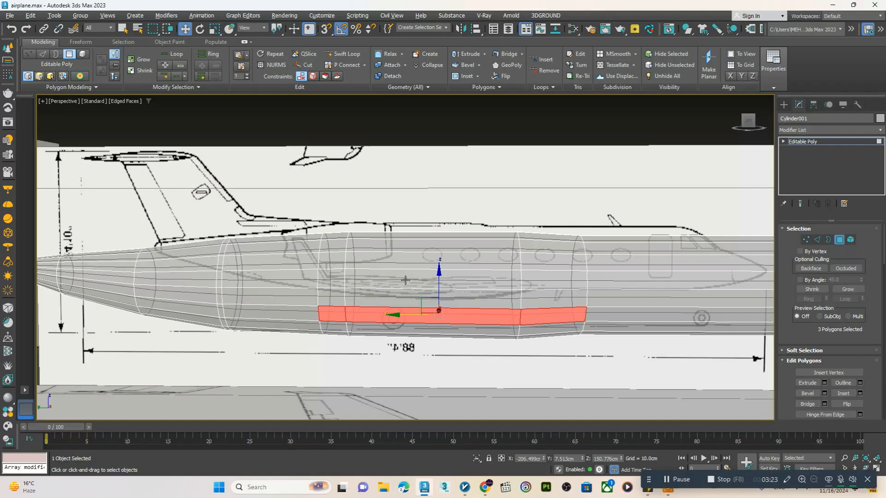
{"action": "left_click", "coordinate": [337, 327]}
{"action": "left_click", "coordinate": [445, 327], "text": "ctrl"}
{"action": "left_click", "coordinate": [522, 329], "text": "ctrl"}
{"action": "middle_click_drag", "start_coordinate": [522, 329], "coordinate": [456, 327], "text": "alt"}
{"action": "key", "text": "r"}
{"action": "left_click_drag", "start_coordinate": [457, 327], "coordinate": [71, 313]}
{"action": "key", "text": "w"}
{"action": "left_click_drag", "start_coordinate": [443, 327], "coordinate": [457, 325]}
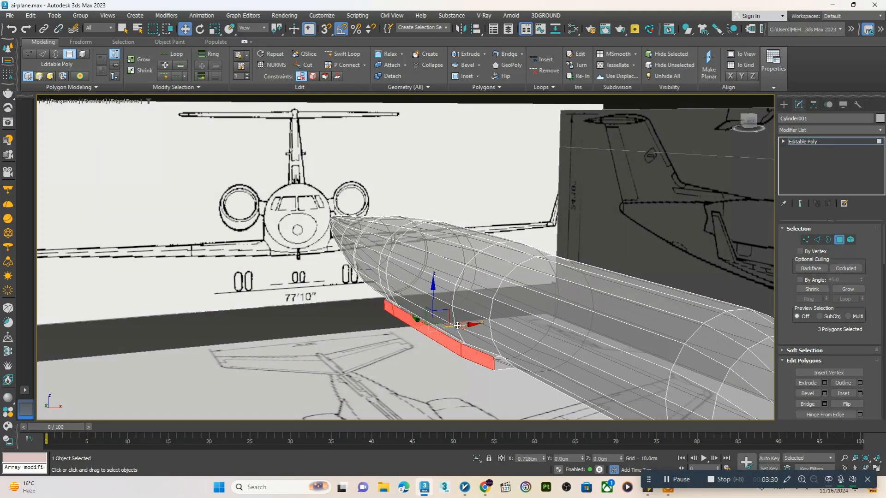
Extrude the three matching polygons on the opposite side of the fuselage outward and flatten them along X into a vertical face
{"action": "middle_click_drag", "start_coordinate": [489, 312], "coordinate": [457, 303], "text": "alt"}
{"action": "scroll", "coordinate": [457, 303], "scroll_direction": "up", "scroll_amount": 3}
{"action": "left_click", "coordinate": [454, 338]}
{"action": "mouse_move", "coordinate": [523, 345]}
{"action": "middle_mouse_down", "text": "alt"}
{"action": "mouse_move", "coordinate": [558, 342]}
{"action": "mouse_move", "coordinate": [515, 336]}
{"action": "middle_mouse_up", "text": "alt"}
{"action": "left_click", "coordinate": [505, 314]}
{"action": "left_click", "coordinate": [507, 335], "text": "ctrl"}
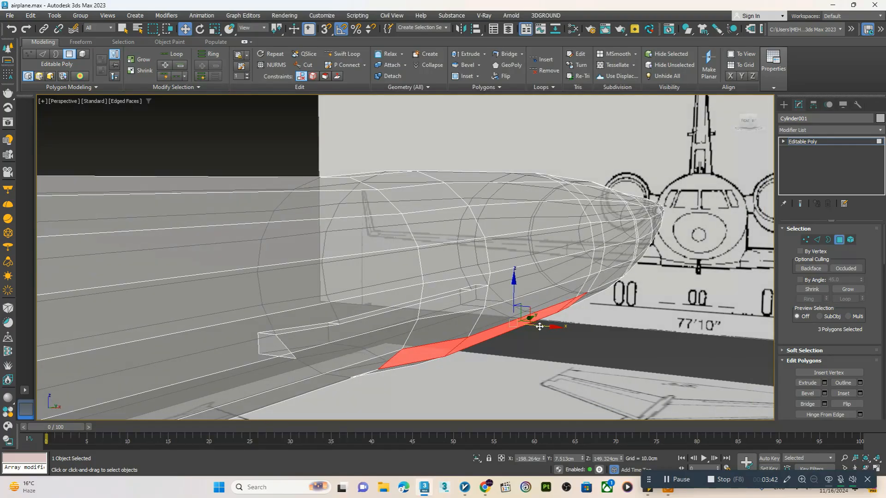
{"action": "left_click_drag", "start_coordinate": [540, 327], "coordinate": [254, 288], "text": "shift"}
{"action": "key", "text": "r"}
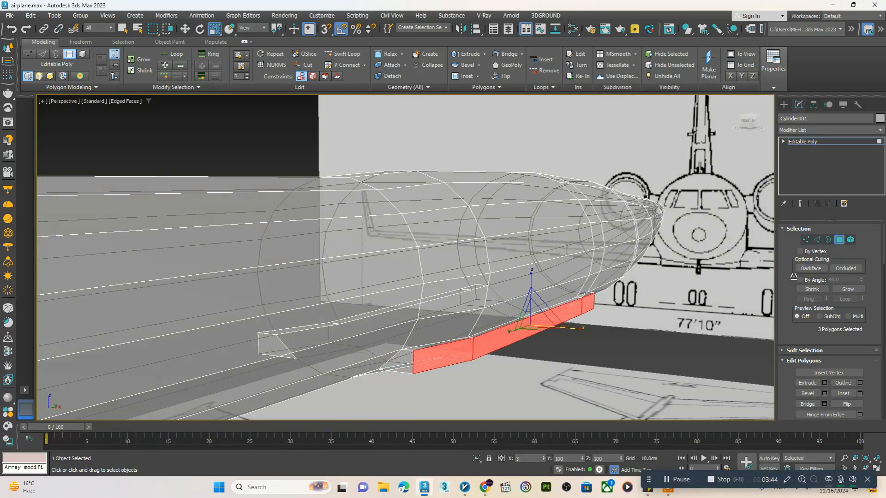
{"action": "middle_click_drag", "start_coordinate": [245, 302], "coordinate": [511, 313], "text": "alt"}
{"action": "key", "text": "w"}
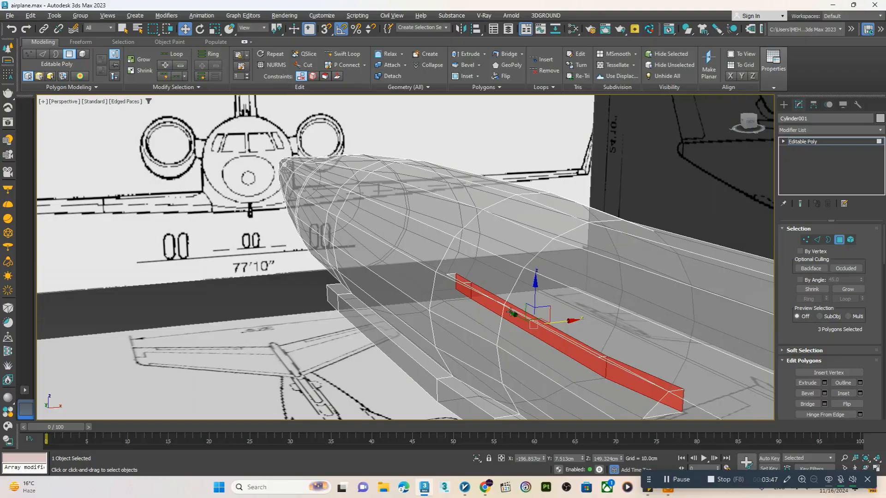
Add the matching polygons on the other wing root to the selection and extrude all six outward by 10 cm
{"action": "left_click", "coordinate": [332, 297], "text": "ctrl"}
{"action": "middle_click_drag", "start_coordinate": [332, 297], "coordinate": [394, 234], "text": "alt"}
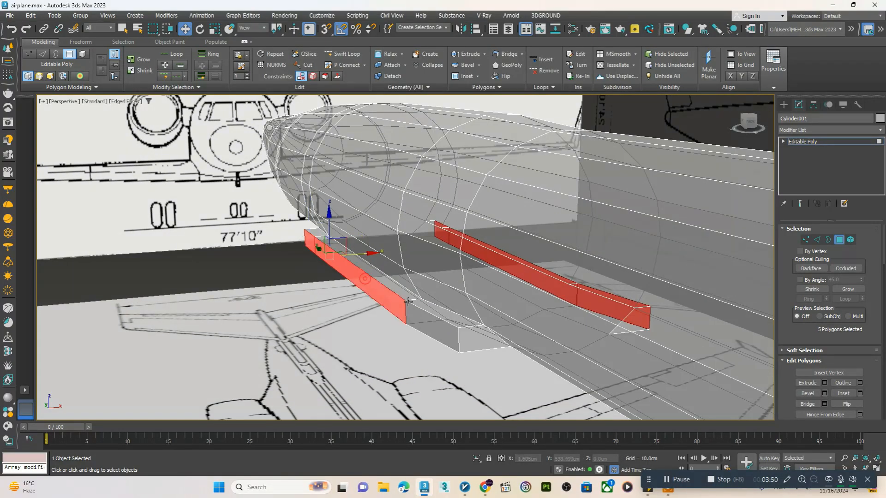
{"action": "key", "text": "alt+w"}
{"action": "key", "text": "alt+w"}
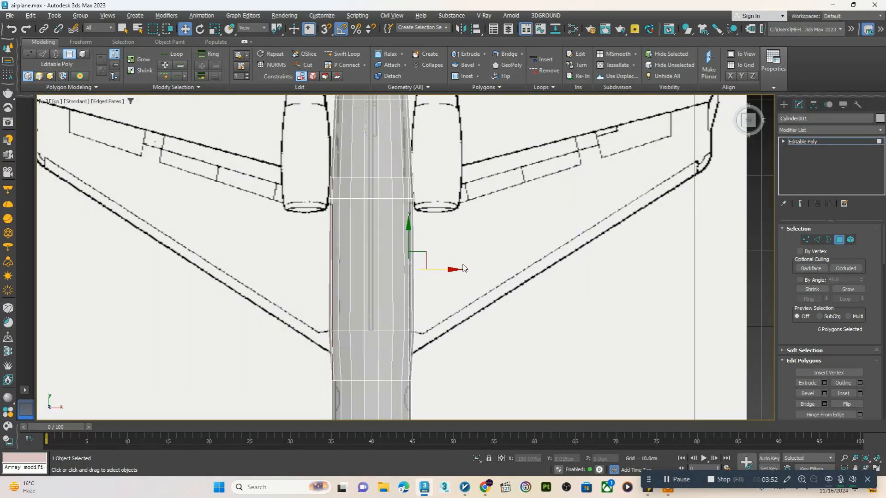
{"action": "left_click", "coordinate": [825, 382]}
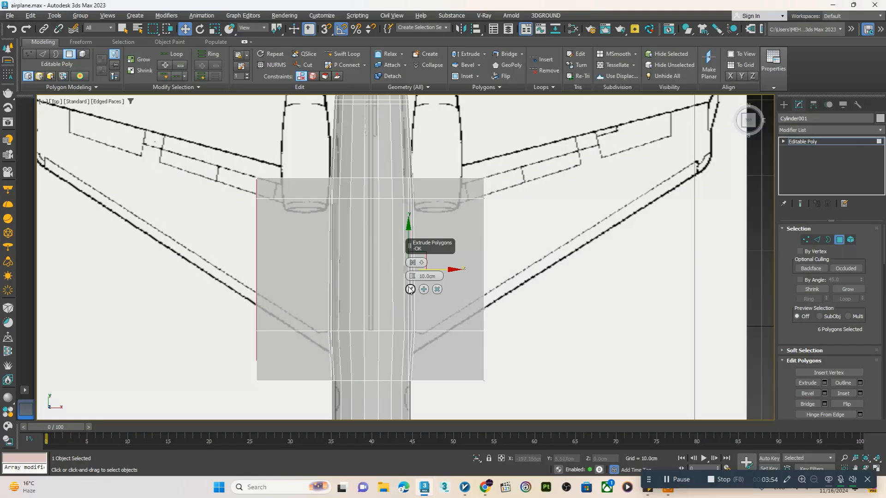
{"action": "left_click", "coordinate": [411, 290]}
Move the eight tip vertices of the right-hand wing about 30 cm outward and 10 cm rearward onto the top-view wing tip
{"action": "middle_click_drag", "start_coordinate": [448, 266], "coordinate": [399, 265]}
{"action": "scroll", "coordinate": [431, 269], "scroll_direction": "down", "scroll_amount": 2}
{"action": "key", "text": "1"}
{"action": "scroll", "coordinate": [431, 269], "scroll_direction": "up", "scroll_amount": 2}
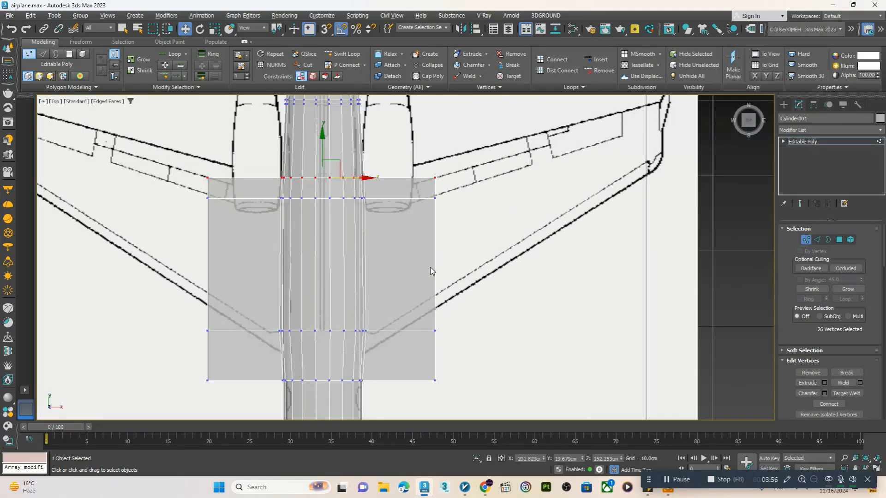
{"action": "scroll", "coordinate": [445, 242], "scroll_direction": "down", "scroll_amount": 2}
{"action": "left_click_drag", "start_coordinate": [390, 413], "coordinate": [391, 412]}
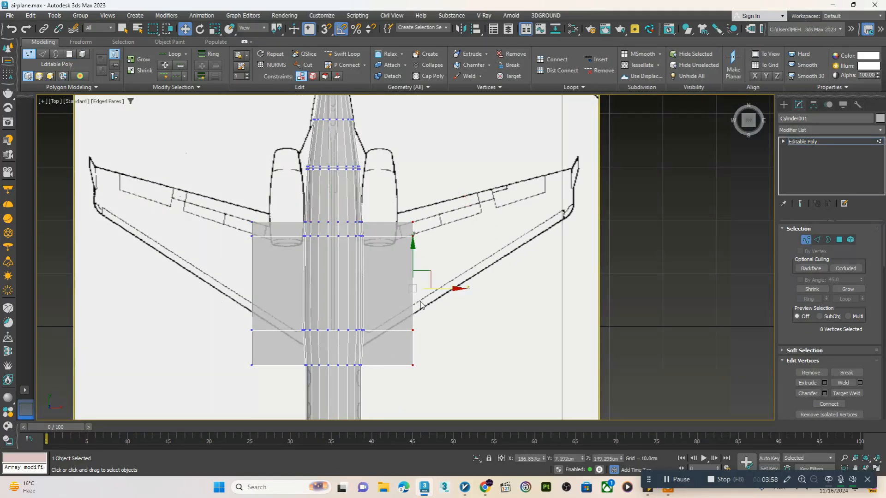
{"action": "left_click_drag", "start_coordinate": [426, 271], "coordinate": [587, 217]}
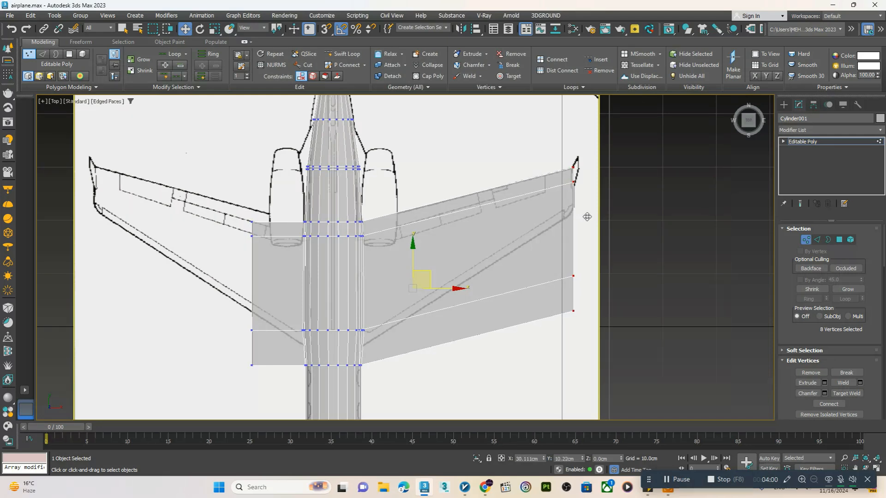
Pull the right-hand wing tip's forward vertices rearward so the leading edge follows the top-view blueprint
{"action": "scroll", "coordinate": [580, 263], "scroll_direction": "up", "scroll_amount": 3}
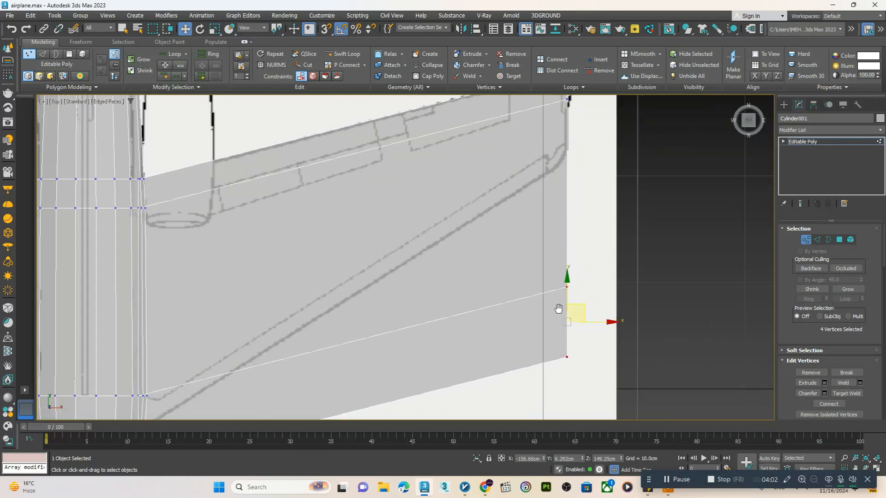
{"action": "left_click_drag", "start_coordinate": [568, 310], "coordinate": [569, 151]}
{"action": "middle_click_drag", "start_coordinate": [583, 187], "coordinate": [536, 316]}
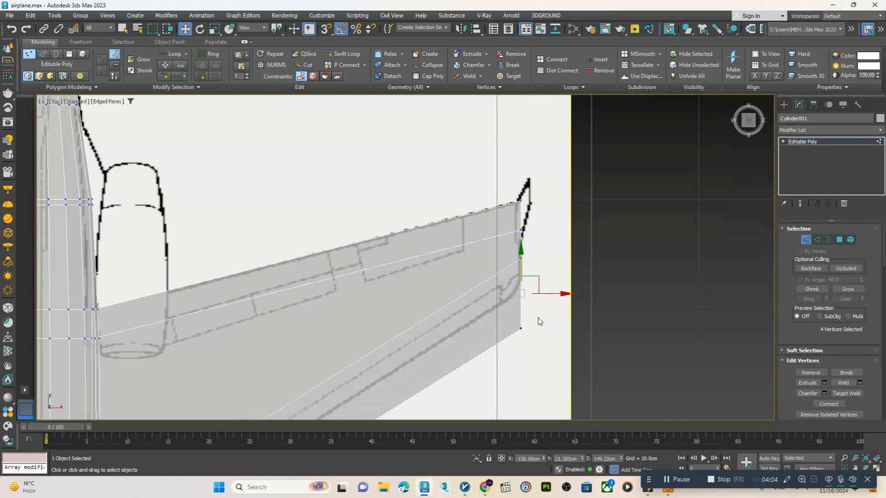
{"action": "left_click_drag", "start_coordinate": [552, 324], "coordinate": [488, 385]}
{"action": "left_click_drag", "start_coordinate": [522, 311], "coordinate": [522, 275]}
Move the left-hand wing's tip vertices outward and rearward onto the wing tip in the top-view blueprint
{"action": "scroll", "coordinate": [522, 278], "scroll_direction": "down", "scroll_amount": 3}
{"action": "middle_click_drag", "start_coordinate": [328, 329], "coordinate": [500, 275]}
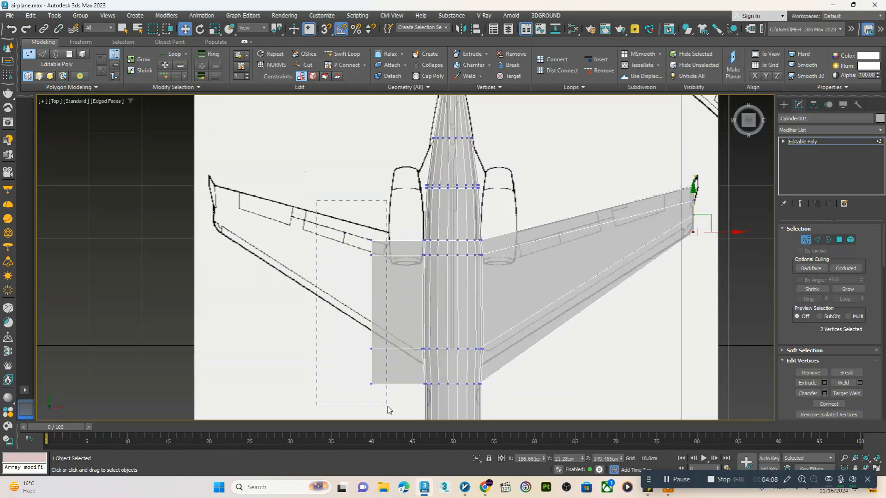
{"action": "left_click_drag", "start_coordinate": [389, 291], "coordinate": [232, 235]}
Pull the left-hand wing tip's forward vertices rearward to match the leading edge and tip chord in the top-view blueprint
{"action": "left_click_drag", "start_coordinate": [189, 271], "coordinate": [235, 347]}
{"action": "scroll", "coordinate": [214, 297], "scroll_direction": "up", "scroll_amount": 2}
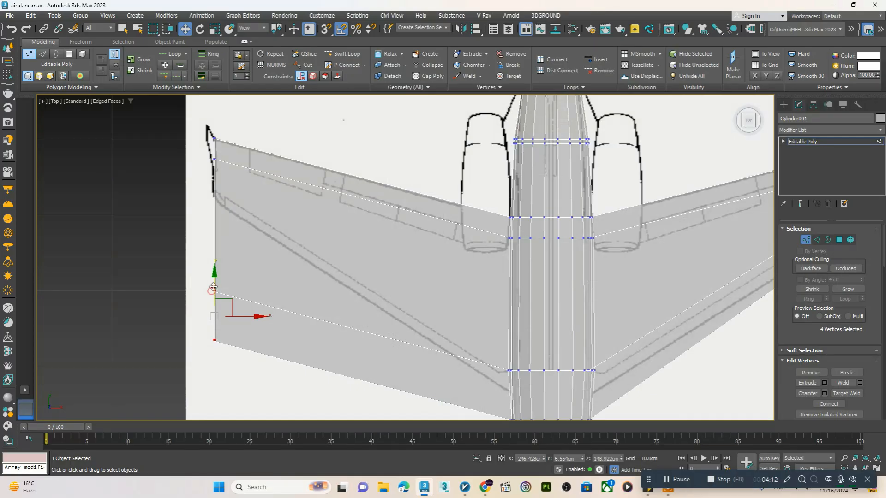
{"action": "left_click_drag", "start_coordinate": [213, 287], "coordinate": [213, 195]}
{"action": "left_click_drag", "start_coordinate": [200, 225], "coordinate": [245, 301]}
{"action": "middle_click_drag", "start_coordinate": [227, 243], "coordinate": [236, 326]}
{"action": "scroll", "coordinate": [236, 326], "scroll_direction": "up", "scroll_amount": 2}
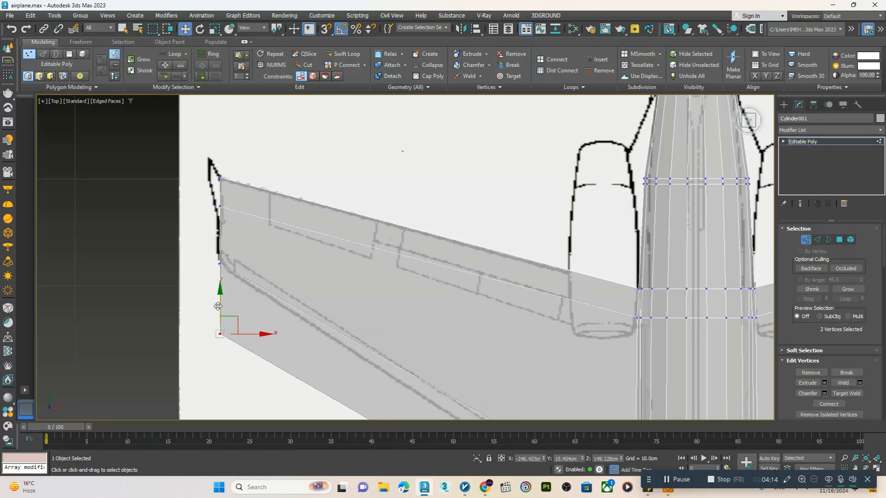
{"action": "left_click_drag", "start_coordinate": [218, 306], "coordinate": [239, 301]}
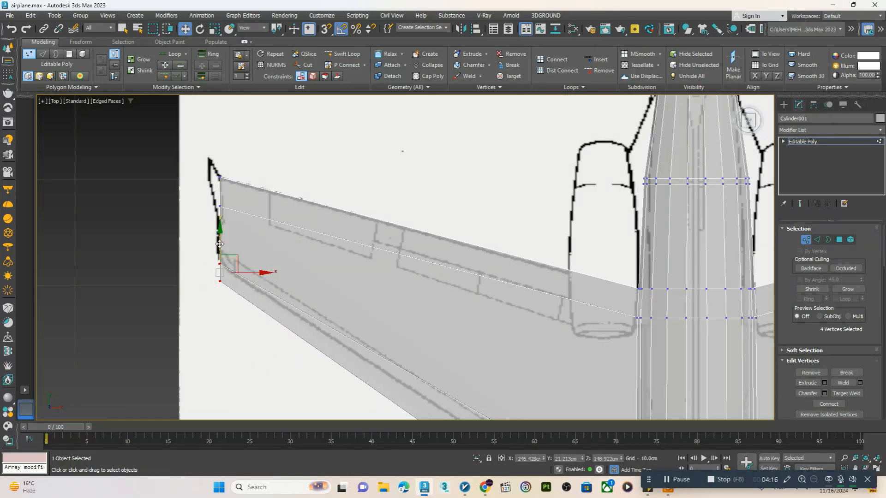
{"action": "left_click_drag", "start_coordinate": [220, 244], "coordinate": [219, 229]}
Insert a Swift Loop across each wing close to its root beside the fuselage
{"action": "scroll", "coordinate": [229, 250], "scroll_direction": "down", "scroll_amount": 3}
{"action": "middle_click_drag", "start_coordinate": [388, 241], "coordinate": [261, 217]}
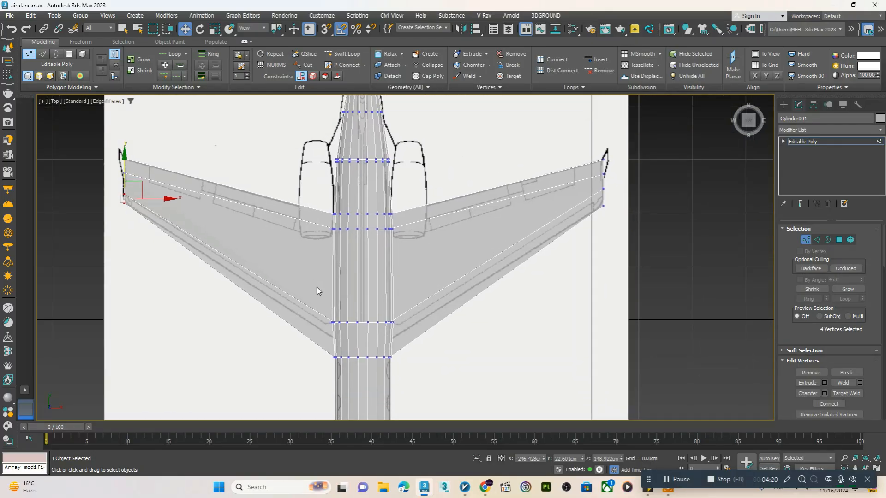
{"action": "scroll", "coordinate": [361, 277], "scroll_direction": "up", "scroll_amount": 2}
{"action": "left_click", "coordinate": [344, 54]}
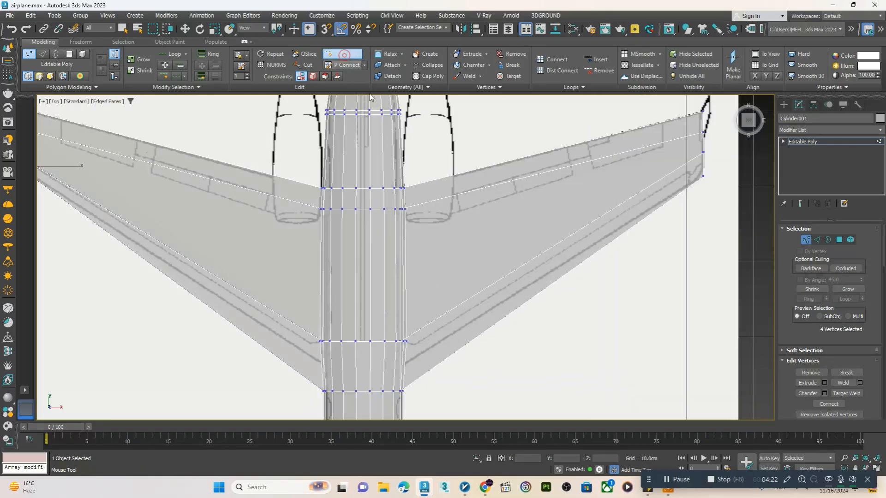
{"action": "left_click", "coordinate": [316, 204]}
{"action": "right_click", "coordinate": [316, 204]}
Move the foremost vertex row of the wing roots and fuselage about 3 cm rearward along Y towards the blueprint's leading edge
{"action": "scroll", "coordinate": [365, 214], "scroll_direction": "down", "scroll_amount": 2}
{"action": "scroll", "coordinate": [404, 344], "scroll_direction": "up", "scroll_amount": 3}
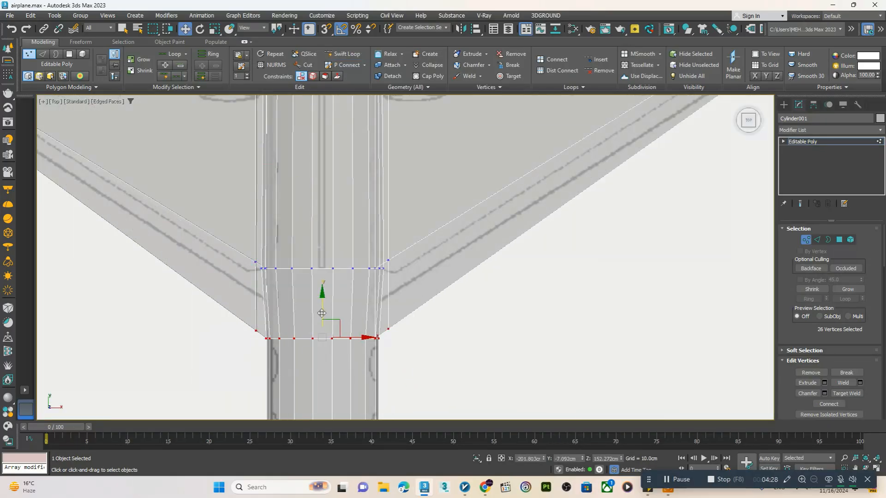
{"action": "left_click_drag", "start_coordinate": [322, 314], "coordinate": [327, 280]}
{"action": "scroll", "coordinate": [323, 351], "scroll_direction": "down", "scroll_amount": 4}
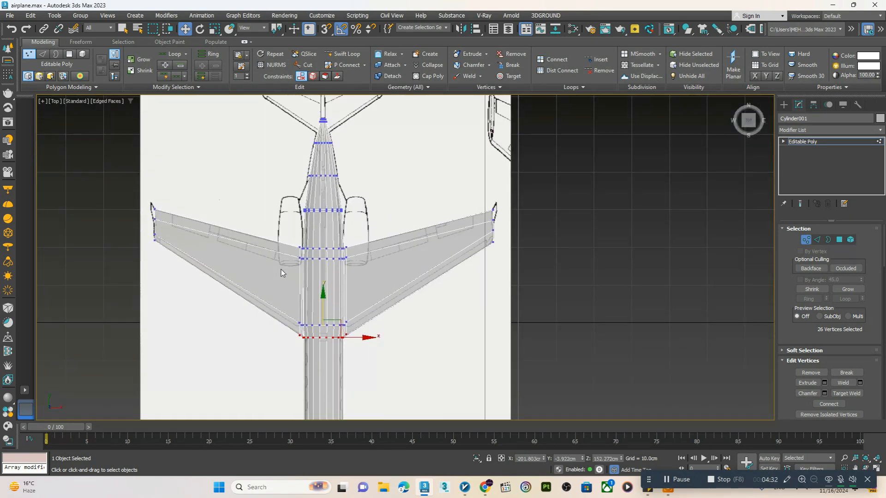
Select the four polygons along the top centreline of the tail, starting at the rear tip
{"action": "middle_click_drag", "start_coordinate": [323, 158], "coordinate": [326, 220]}
{"action": "scroll", "coordinate": [327, 198], "scroll_direction": "up", "scroll_amount": 3}
{"action": "scroll", "coordinate": [328, 164], "scroll_direction": "up", "scroll_amount": 2}
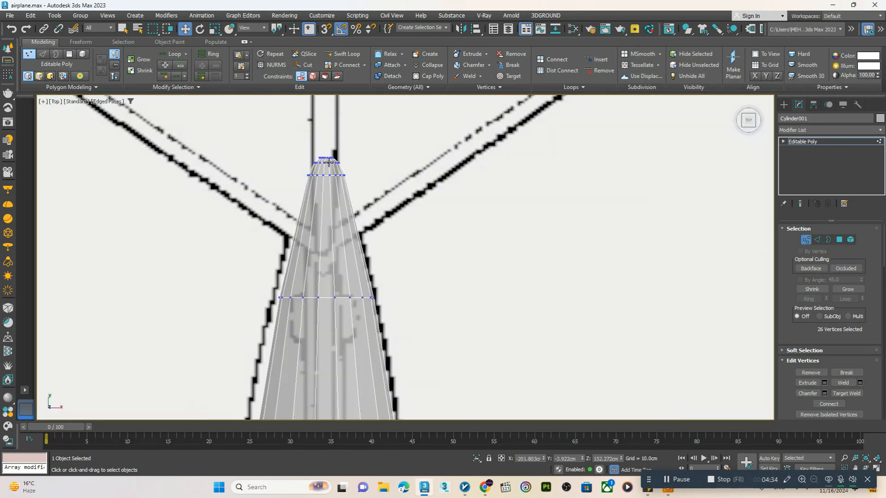
{"action": "middle_click_drag", "start_coordinate": [330, 175], "coordinate": [330, 253]}
{"action": "scroll", "coordinate": [329, 252], "scroll_direction": "down", "scroll_amount": 1}
{"action": "scroll", "coordinate": [329, 252], "scroll_direction": "down", "scroll_amount": 2}
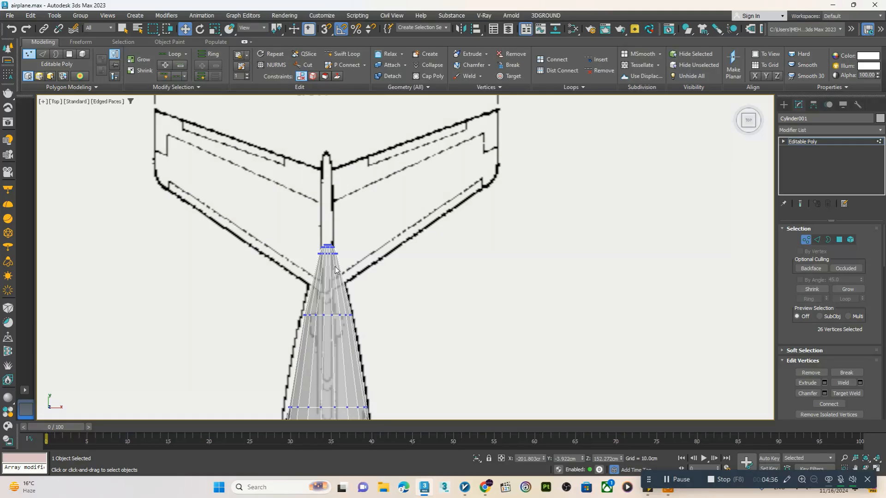
{"action": "scroll", "coordinate": [328, 267], "scroll_direction": "up", "scroll_amount": 5}
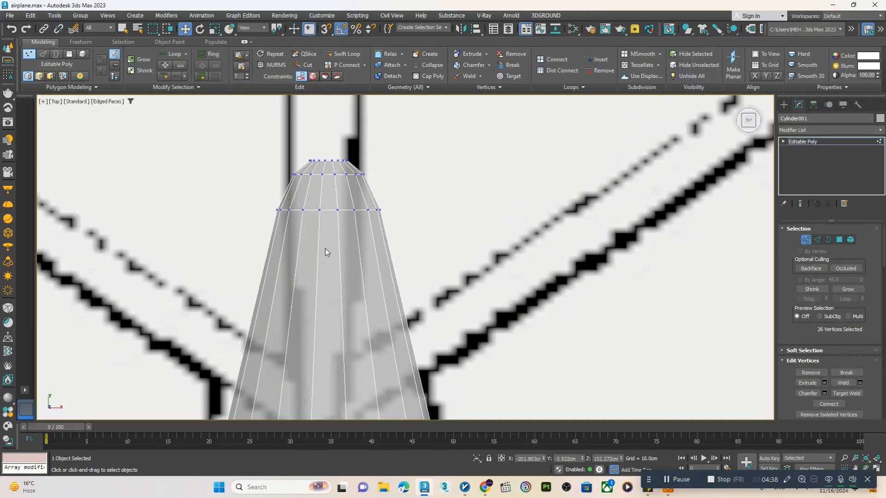
{"action": "key", "text": "4"}
{"action": "left_click", "coordinate": [328, 168]}
{"action": "left_click", "coordinate": [328, 194], "text": "shift"}
{"action": "scroll", "coordinate": [338, 183], "scroll_direction": "down", "scroll_amount": 2}
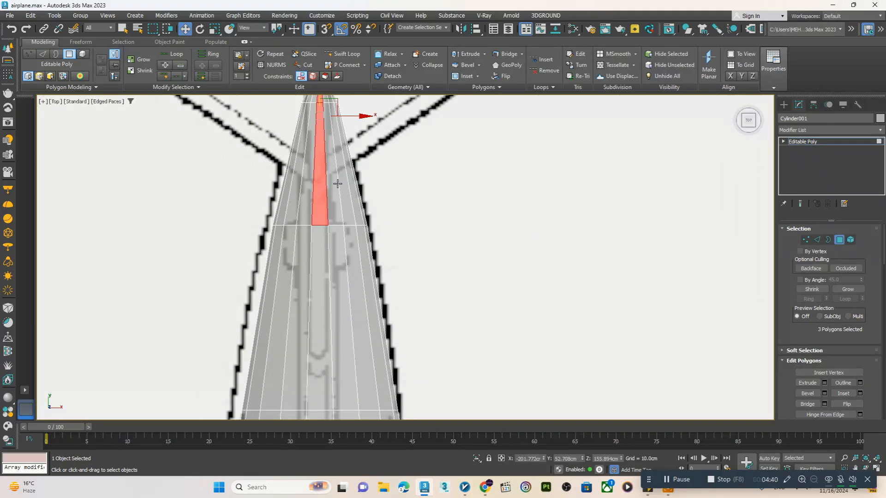
{"action": "left_click", "coordinate": [321, 274], "text": "ctrl"}
Add the next polygon forward on the tail's top centreline to the selection
{"action": "key", "text": "p"}
{"action": "scroll", "coordinate": [365, 275], "scroll_direction": "down", "scroll_amount": 4}
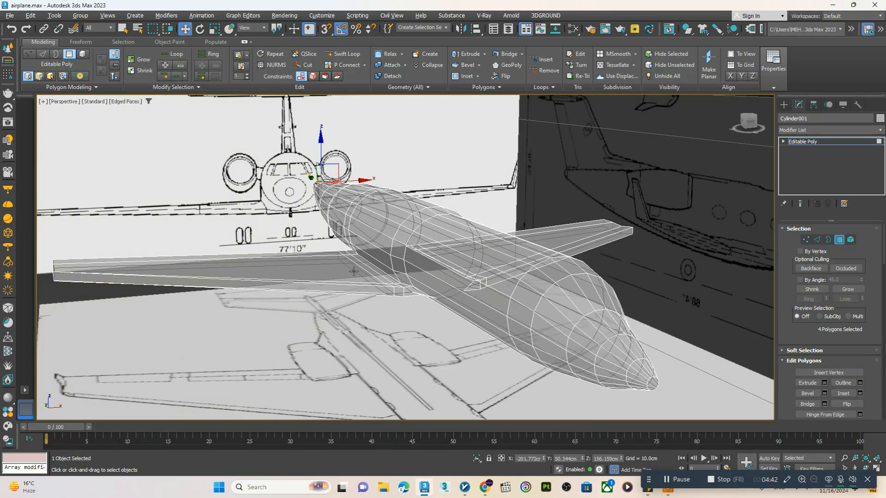
{"action": "middle_click_drag", "start_coordinate": [323, 277], "coordinate": [371, 255], "text": "alt"}
{"action": "scroll", "coordinate": [386, 209], "scroll_direction": "up", "scroll_amount": 6}
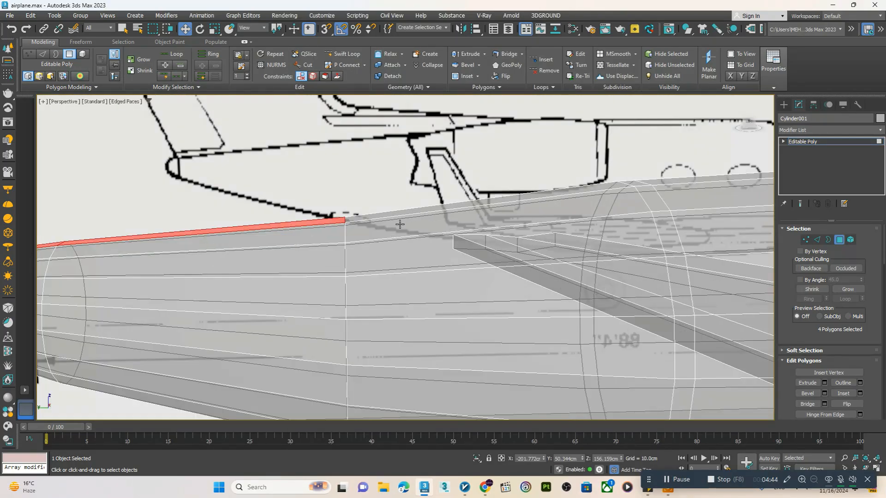
{"action": "left_click", "coordinate": [386, 217], "text": "ctrl"}
{"action": "scroll", "coordinate": [381, 217], "scroll_direction": "down", "scroll_amount": 5}
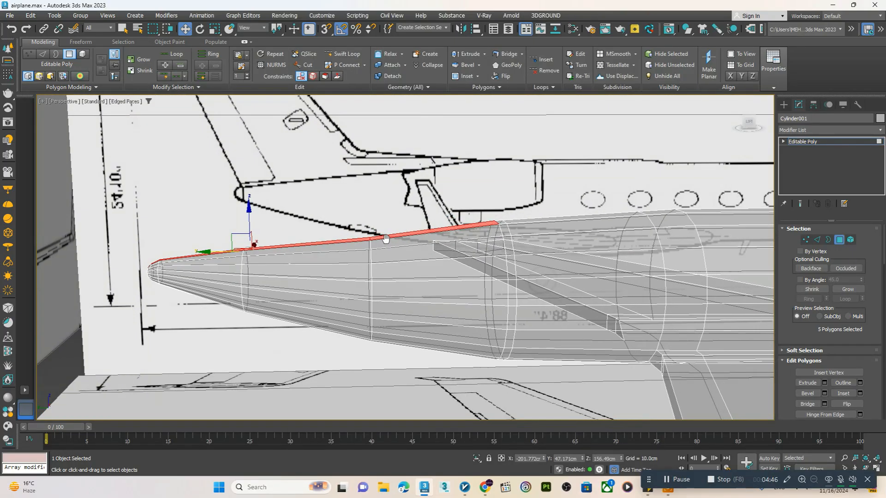
Check how far the selected top polygons reach against the vertical fin outline in the side-view blueprint
{"action": "key", "text": "alt+w"}
{"action": "key", "text": "alt+w"}
{"action": "key", "text": "alt+w"}
{"action": "middle_click", "coordinate": [325, 292]}
{"action": "key", "text": "alt+w"}
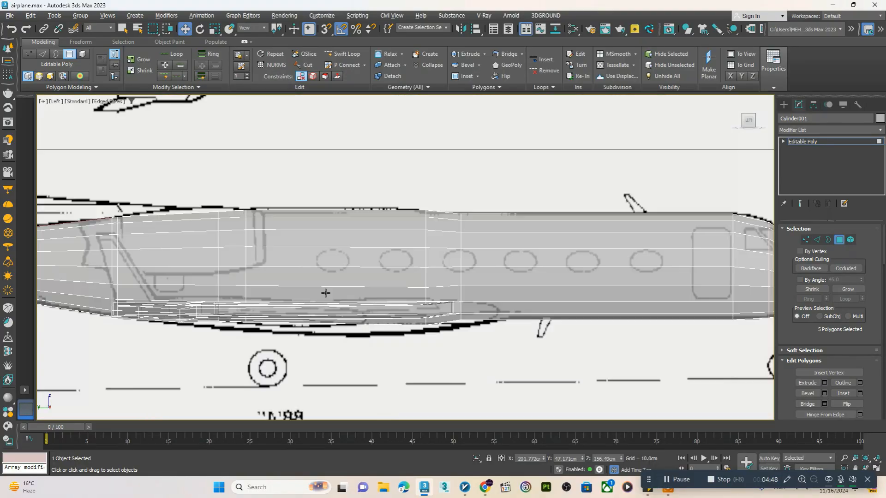
{"action": "key", "text": "z"}
{"action": "scroll", "coordinate": [370, 265], "scroll_direction": "down", "scroll_amount": 3}
{"action": "middle_click_drag", "start_coordinate": [381, 265], "coordinate": [373, 268]}
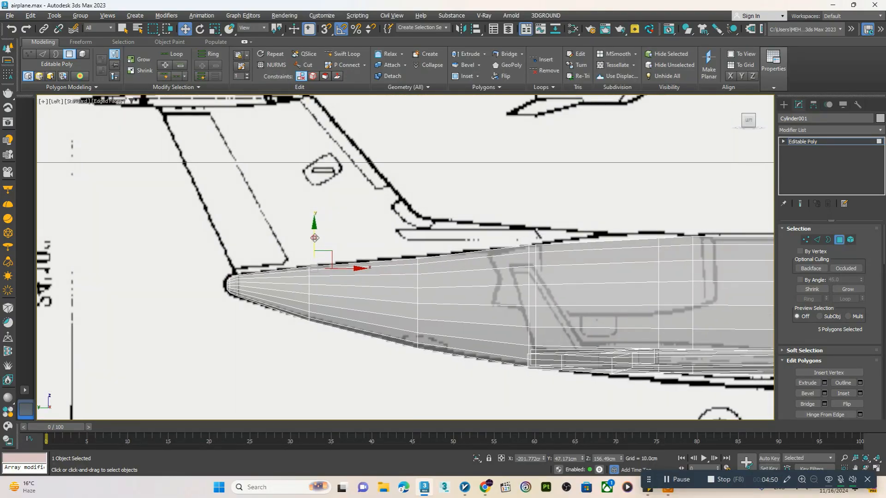
{"action": "scroll", "coordinate": [547, 237], "scroll_direction": "up", "scroll_amount": 3}
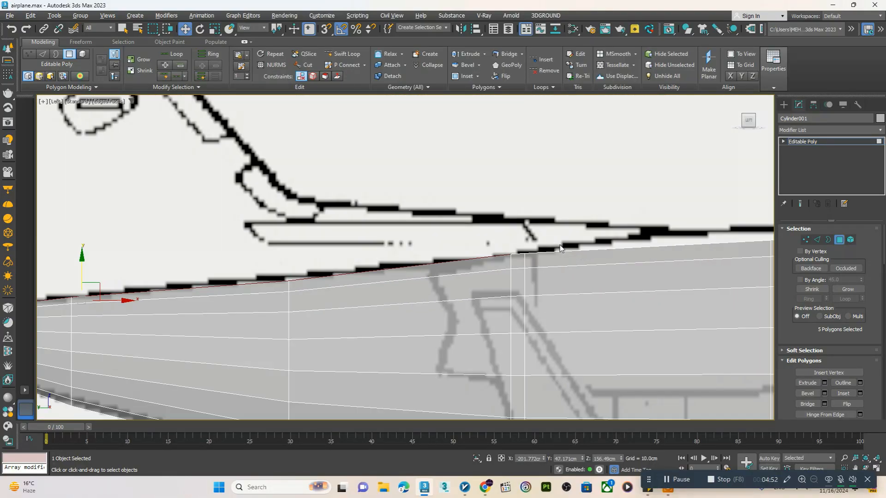
{"action": "middle_click_drag", "start_coordinate": [561, 248], "coordinate": [398, 229]}
{"action": "scroll", "coordinate": [616, 317], "scroll_direction": "down", "scroll_amount": 3}
Extend the top centreline selection forward by the narrow polygon and the one ahead of it
{"action": "key", "text": "p"}
{"action": "middle_click_drag", "start_coordinate": [480, 291], "coordinate": [482, 309], "text": "alt"}
{"action": "scroll", "coordinate": [502, 240], "scroll_direction": "up", "scroll_amount": 2}
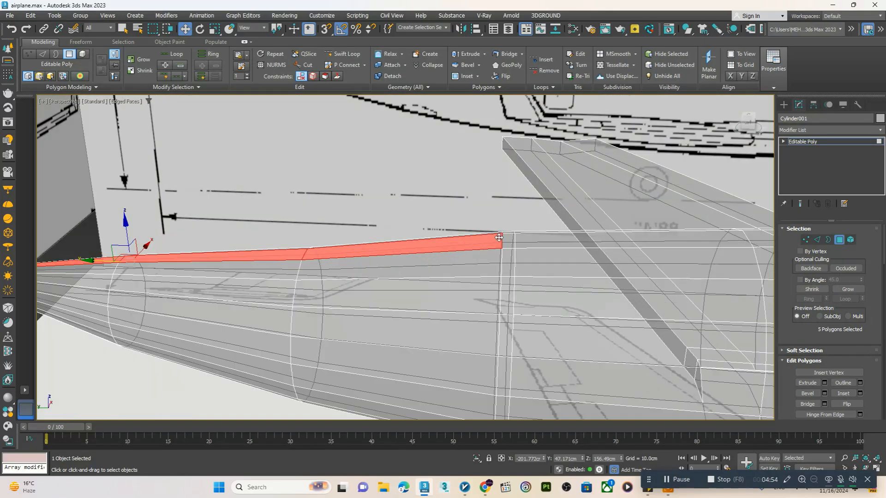
{"action": "left_click", "coordinate": [507, 240], "text": "ctrl"}
{"action": "left_click", "coordinate": [537, 240], "text": "ctrl"}
{"action": "scroll", "coordinate": [538, 240], "scroll_direction": "down", "scroll_amount": 4}
{"action": "middle_click_drag", "start_coordinate": [483, 246], "coordinate": [730, 330], "text": "alt"}
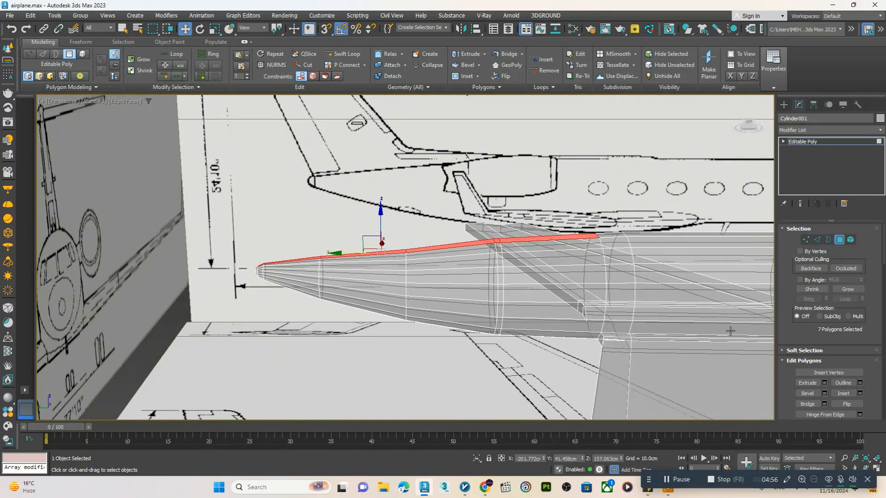
Extrude the seven top centreline polygons upward by 0.7 cm in Group mode
{"action": "left_click", "coordinate": [825, 383]}
{"action": "key", "text": "alt+w"}
{"action": "middle_click", "coordinate": [280, 347]}
{"action": "key", "text": "alt+w"}
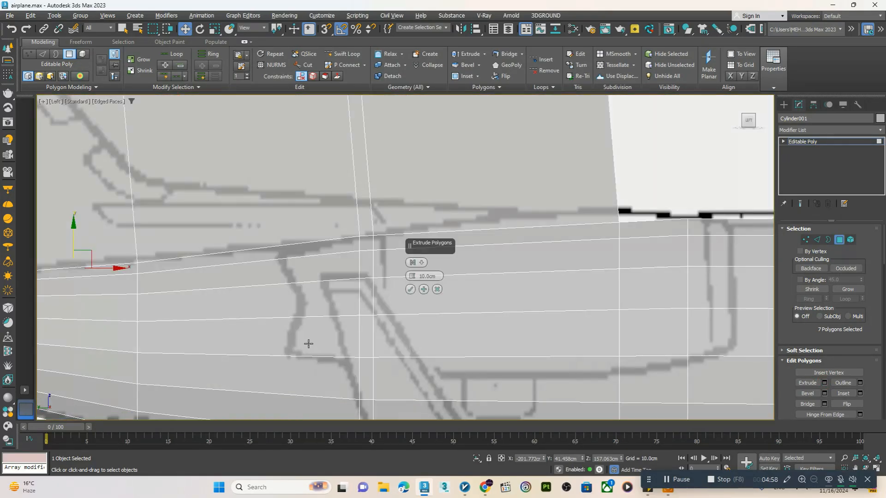
{"action": "scroll", "coordinate": [320, 318], "scroll_direction": "down", "scroll_amount": 3}
{"action": "middle_click_drag", "start_coordinate": [320, 313], "coordinate": [331, 320]}
{"action": "left_click", "coordinate": [421, 262]}
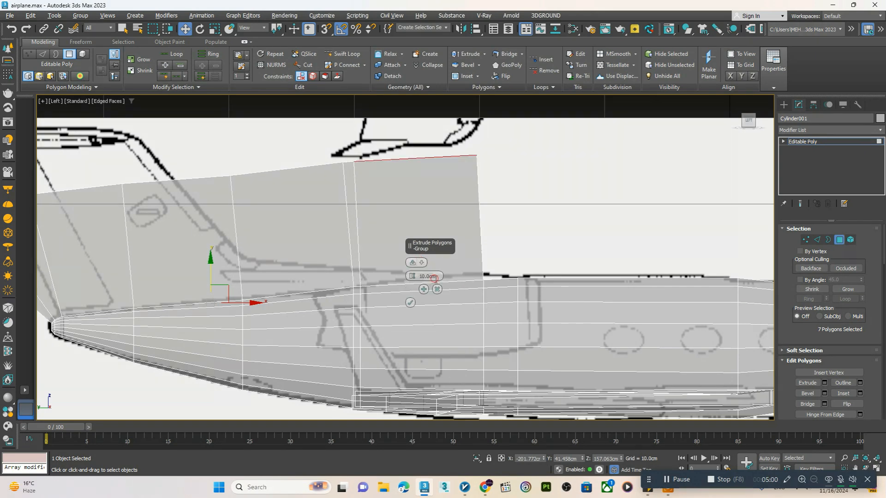
{"action": "left_click_drag", "start_coordinate": [412, 276], "coordinate": [413, 269]}
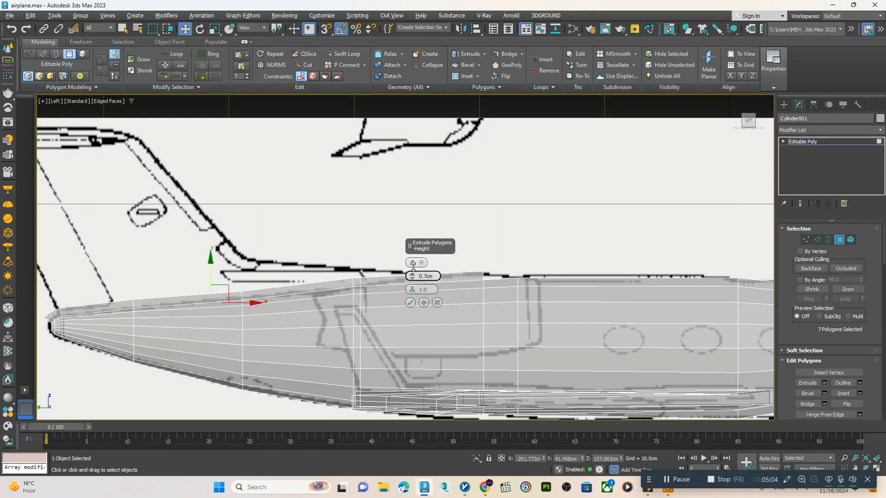
{"action": "left_click", "coordinate": [410, 303]}
Try to fit the extruded ridge's top vertices to the fin base line in the side-view blueprint
{"action": "scroll", "coordinate": [408, 304], "scroll_direction": "up", "scroll_amount": 5}
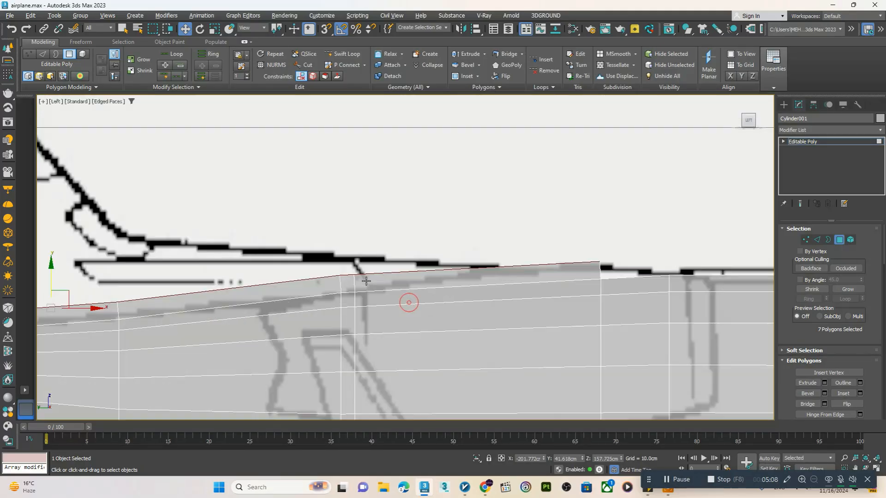
{"action": "key", "text": "1"}
{"action": "left_click_drag", "start_coordinate": [377, 249], "coordinate": [336, 226]}
{"action": "scroll", "coordinate": [328, 235], "scroll_direction": "down", "scroll_amount": 6}
{"action": "middle_click_drag", "start_coordinate": [231, 251], "coordinate": [368, 263]}
{"action": "scroll", "coordinate": [365, 265], "scroll_direction": "up", "scroll_amount": 4}
{"action": "left_click_drag", "start_coordinate": [378, 256], "coordinate": [351, 281]}
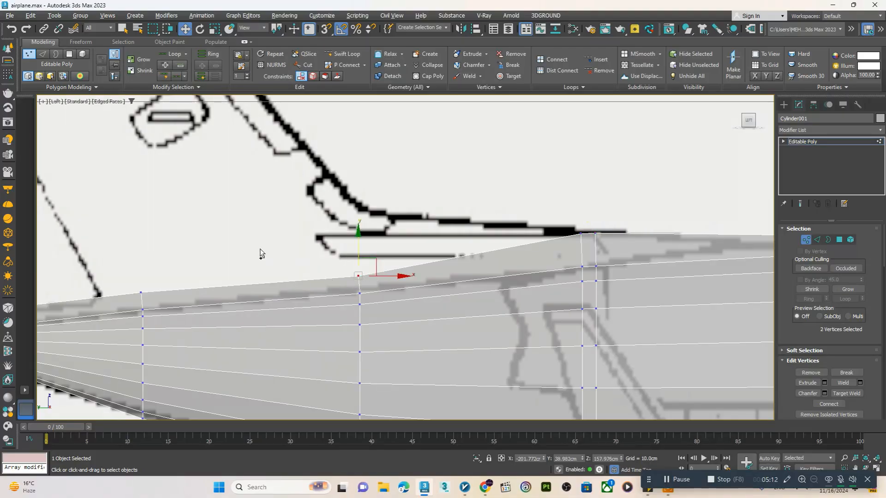
{"action": "left_click_drag", "start_coordinate": [214, 288], "coordinate": [135, 305]}
{"action": "scroll", "coordinate": [185, 267], "scroll_direction": "down", "scroll_amount": 4}
{"action": "scroll", "coordinate": [193, 270], "scroll_direction": "up", "scroll_amount": 1}
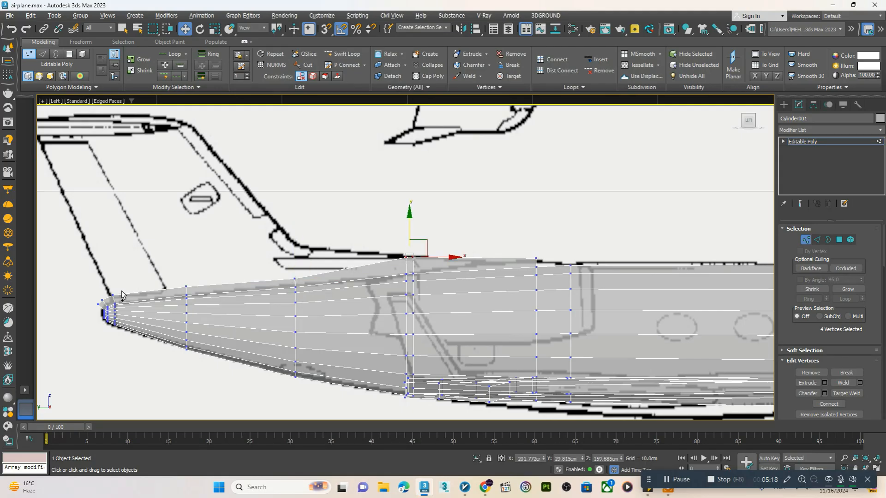
Undo the tail ridge extrusion and its vertex adjustments, and return to polygon selection
{"action": "key", "text": "ctrl+z"}
{"action": "key", "text": "4"}
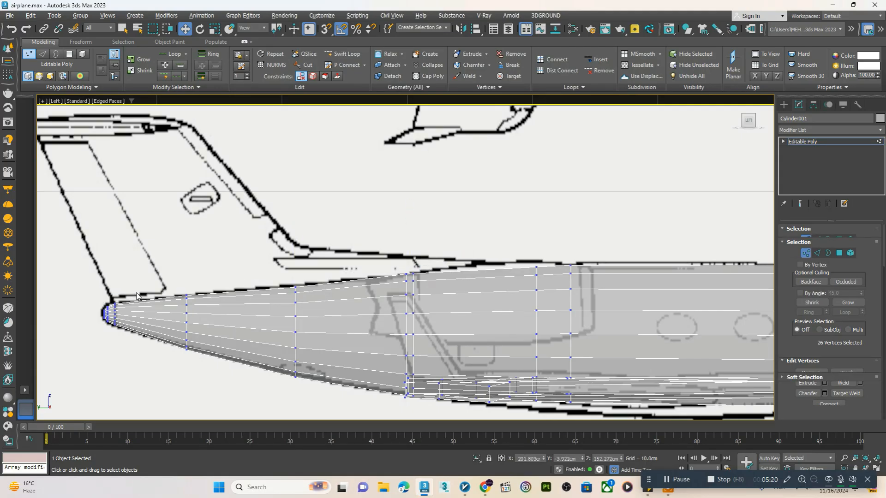
Exclude the tail-tip polygons from the top centreline selection and extrude the remaining five polygons by 0.6 cm
{"action": "scroll", "coordinate": [76, 273], "scroll_direction": "up", "scroll_amount": 3}
{"action": "left_click_drag", "start_coordinate": [72, 275], "coordinate": [152, 367]}
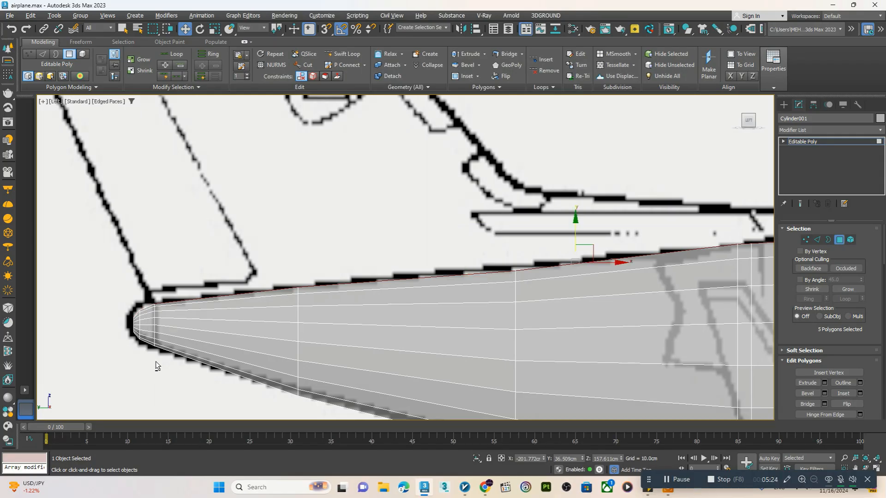
{"action": "scroll", "coordinate": [156, 362], "scroll_direction": "down", "scroll_amount": 3}
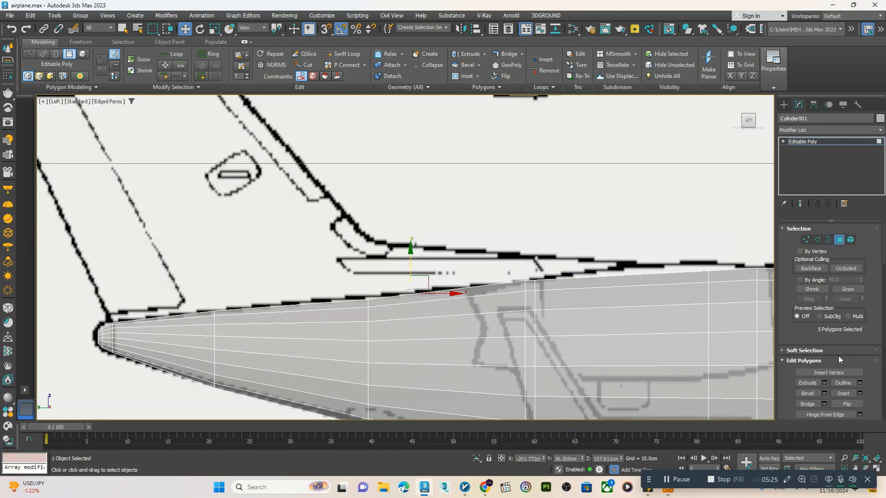
{"action": "left_click", "coordinate": [825, 383]}
{"action": "left_click_drag", "start_coordinate": [410, 277], "coordinate": [413, 267]}
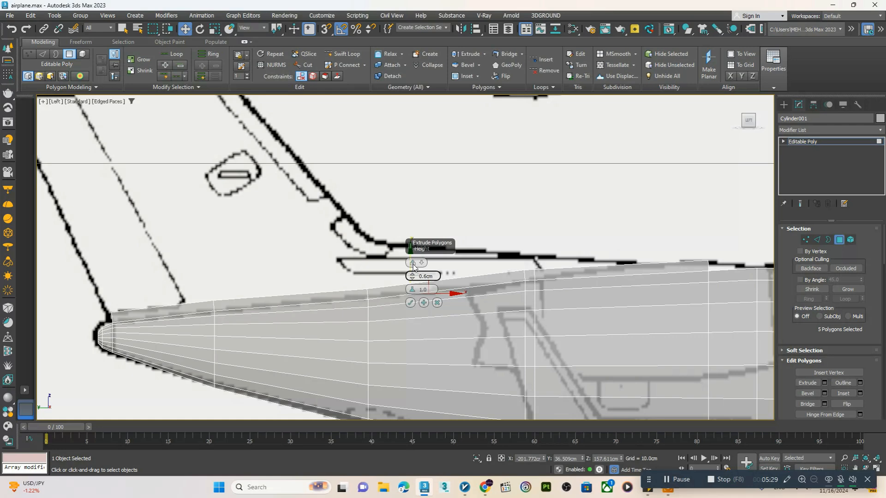
{"action": "left_click", "coordinate": [410, 303]}
Raise the ridge's closely spaced top vertices and the pair behind them to the fin base line in the side-view blueprint
{"action": "scroll", "coordinate": [554, 279], "scroll_direction": "up", "scroll_amount": 3}
{"action": "key", "text": "1"}
{"action": "left_click_drag", "start_coordinate": [558, 249], "coordinate": [519, 279]}
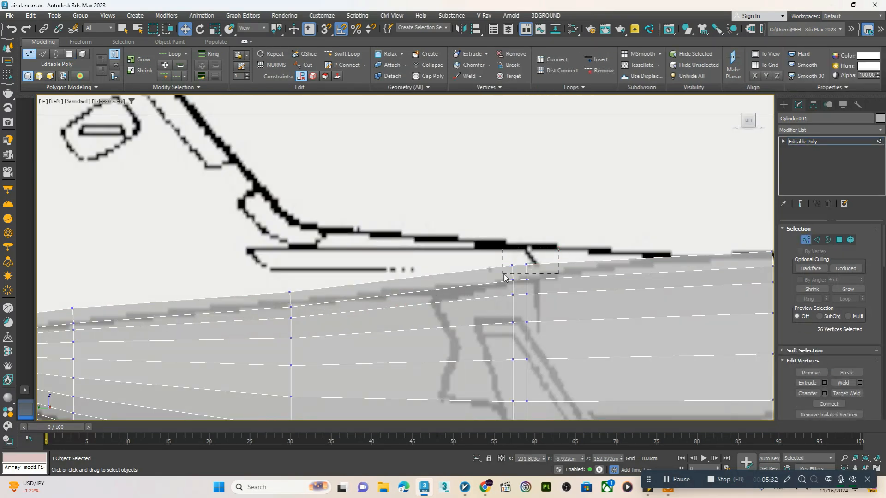
{"action": "left_click_drag", "start_coordinate": [519, 247], "coordinate": [519, 228]}
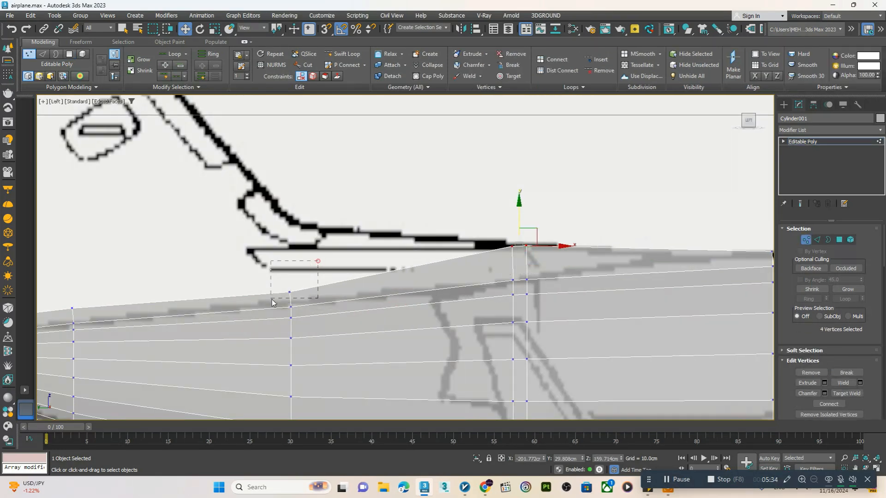
{"action": "left_click_drag", "start_coordinate": [271, 299], "coordinate": [270, 300]}
{"action": "scroll", "coordinate": [282, 295], "scroll_direction": "down", "scroll_amount": 3}
{"action": "middle_click_drag", "start_coordinate": [287, 289], "coordinate": [310, 305]}
{"action": "left_click_drag", "start_coordinate": [312, 283], "coordinate": [321, 232]}
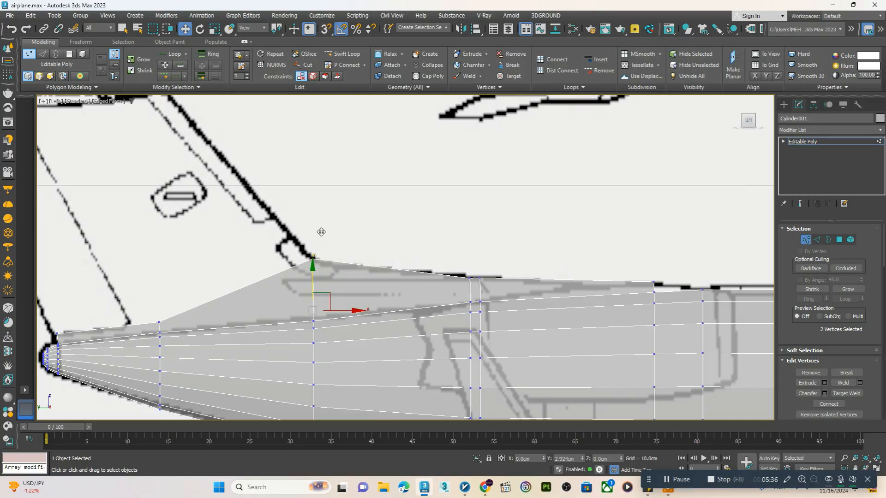
Raise the four rear top vertices of the ridge by about 3 cm, near the height of the fin's front base
{"action": "middle_click_drag", "start_coordinate": [212, 307], "coordinate": [297, 319]}
{"action": "scroll", "coordinate": [286, 320], "scroll_direction": "up", "scroll_amount": 3}
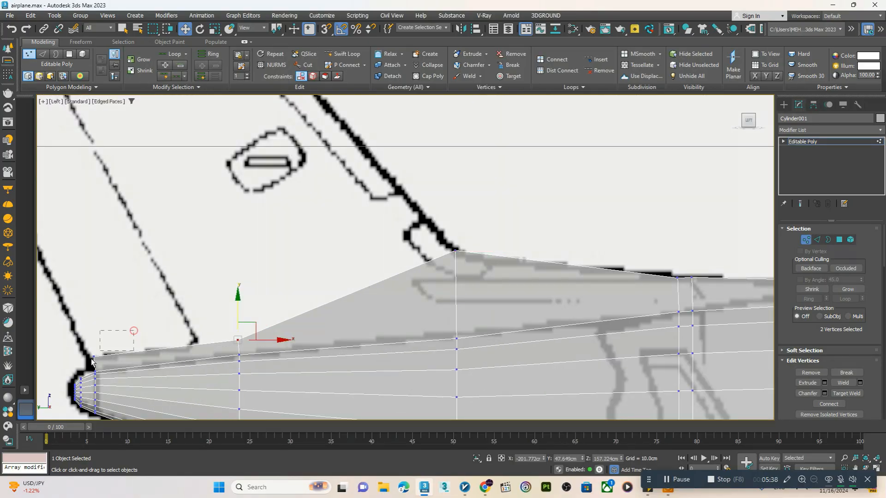
{"action": "left_click_drag", "start_coordinate": [92, 362], "coordinate": [91, 364]}
{"action": "scroll", "coordinate": [91, 364], "scroll_direction": "down", "scroll_amount": 2}
{"action": "middle_click_drag", "start_coordinate": [137, 321], "coordinate": [202, 367]}
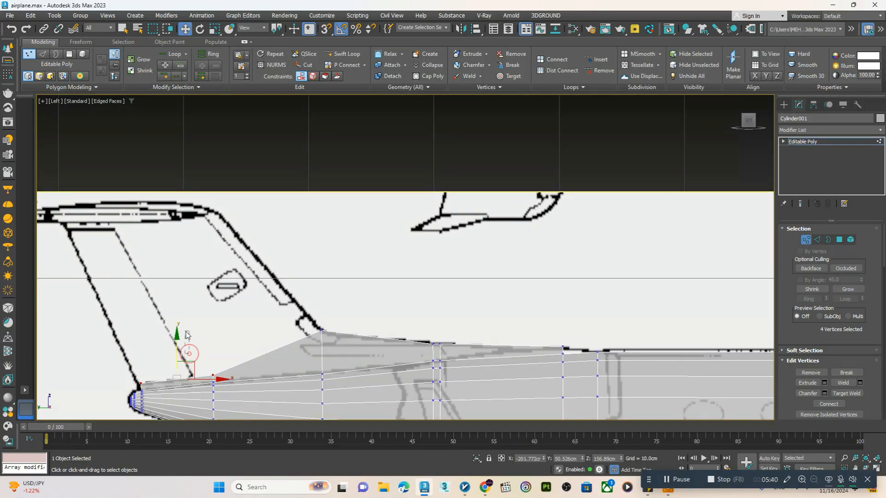
{"action": "left_click_drag", "start_coordinate": [176, 353], "coordinate": [180, 308]}
Move the rearmost top vertices back onto the fin's trailing edge and lower the middle pair to straighten the top edge
{"action": "left_click_drag", "start_coordinate": [168, 364], "coordinate": [106, 330]}
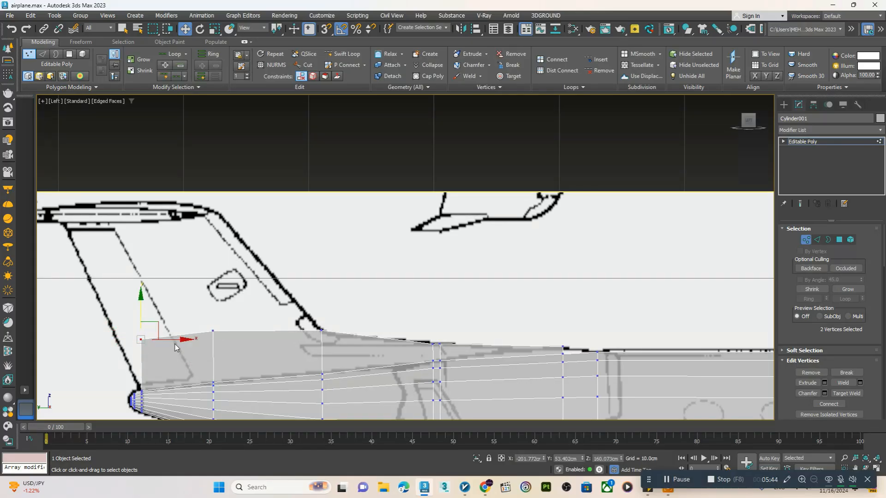
{"action": "left_click_drag", "start_coordinate": [171, 342], "coordinate": [147, 339]}
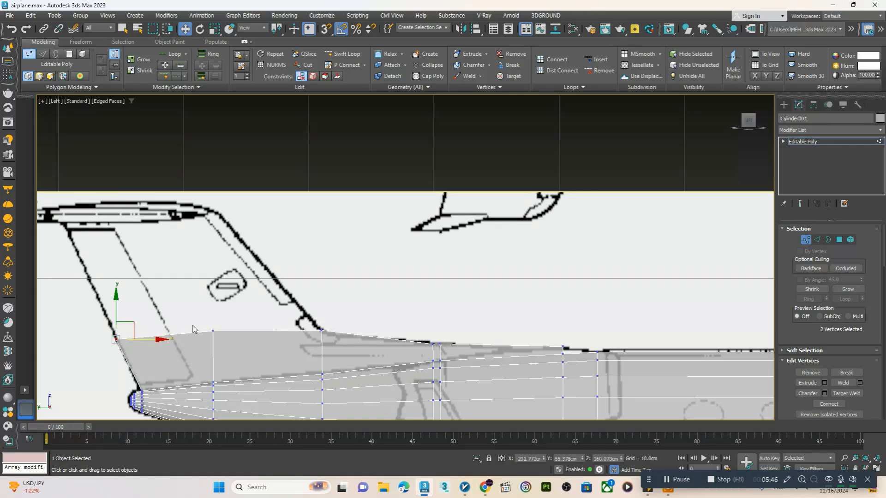
{"action": "left_click", "coordinate": [212, 332]}
{"action": "left_click_drag", "start_coordinate": [214, 314], "coordinate": [215, 317]}
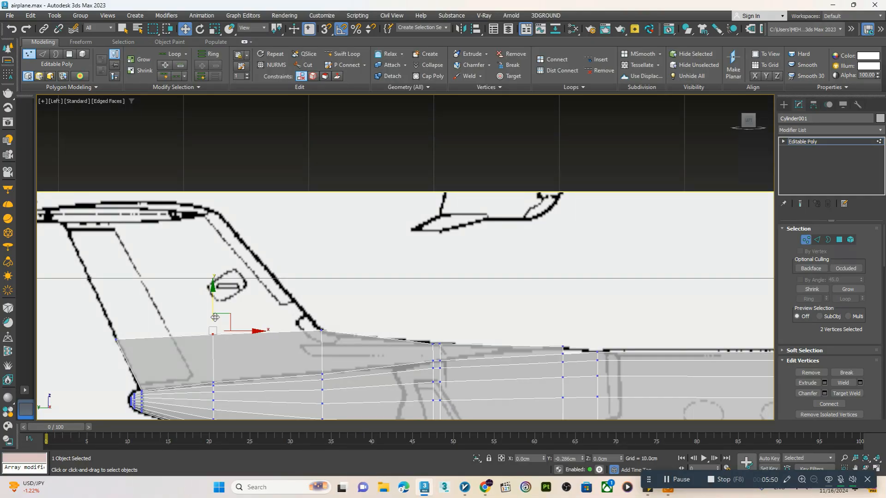
{"action": "left_click_drag", "start_coordinate": [215, 317], "coordinate": [215, 318]}
Examine the raised fin base on the tail in the perspective view and return to the side view
{"action": "key", "text": "alt+w"}
{"action": "middle_click", "coordinate": [437, 344]}
{"action": "key", "text": "alt+w"}
{"action": "scroll", "coordinate": [439, 344], "scroll_direction": "down", "scroll_amount": 5}
{"action": "mouse_move", "coordinate": [438, 344]}
{"action": "middle_mouse_down", "text": "alt"}
{"action": "mouse_move", "coordinate": [415, 352]}
{"action": "mouse_move", "coordinate": [426, 345]}
{"action": "middle_mouse_up", "text": "alt"}
{"action": "scroll", "coordinate": [438, 249], "scroll_direction": "up", "scroll_amount": 3}
{"action": "middle_click_drag", "start_coordinate": [438, 249], "coordinate": [485, 237]}
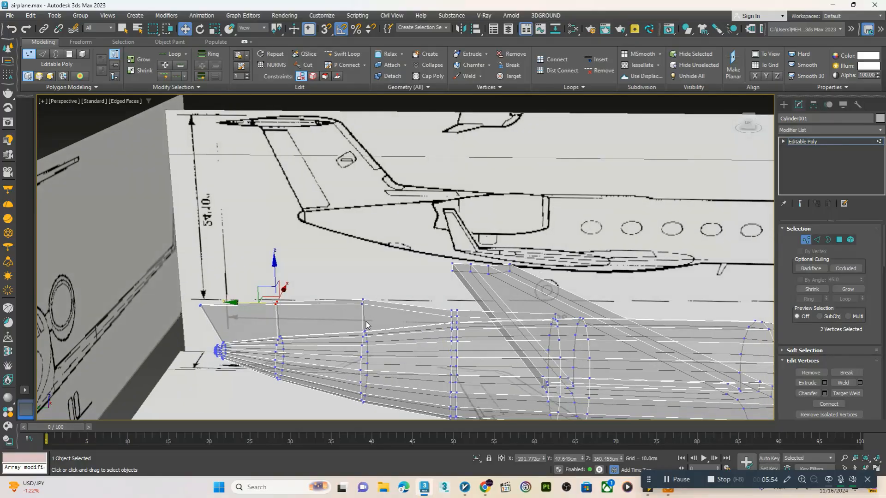
{"action": "key", "text": "alt+w"}
{"action": "key", "text": "alt+w"}
{"action": "key", "text": "alt+w"}
{"action": "key", "text": "alt+w"}
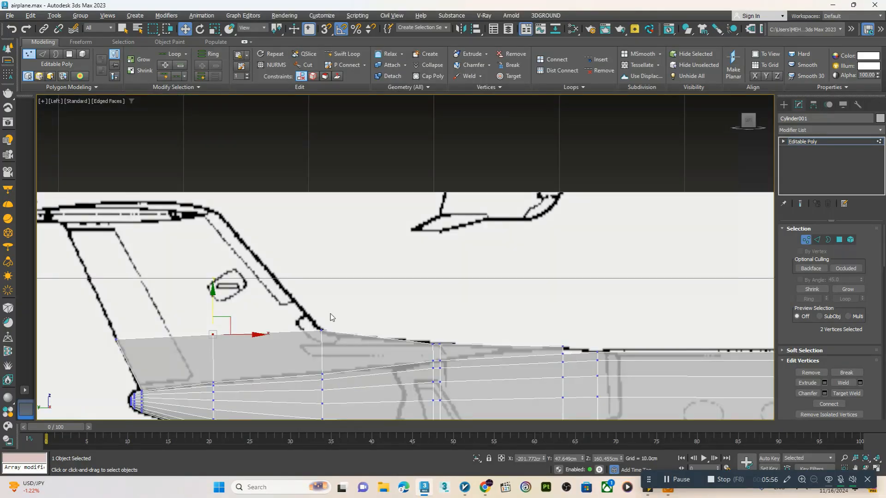
Select only the two rear top polygons of the fin base and extrude them up and back, about 5.3 cm higher
{"action": "key", "text": "4"}
{"action": "middle_click_drag", "start_coordinate": [262, 316], "coordinate": [294, 302]}
{"action": "scroll", "coordinate": [294, 303], "scroll_direction": "down", "scroll_amount": 2}
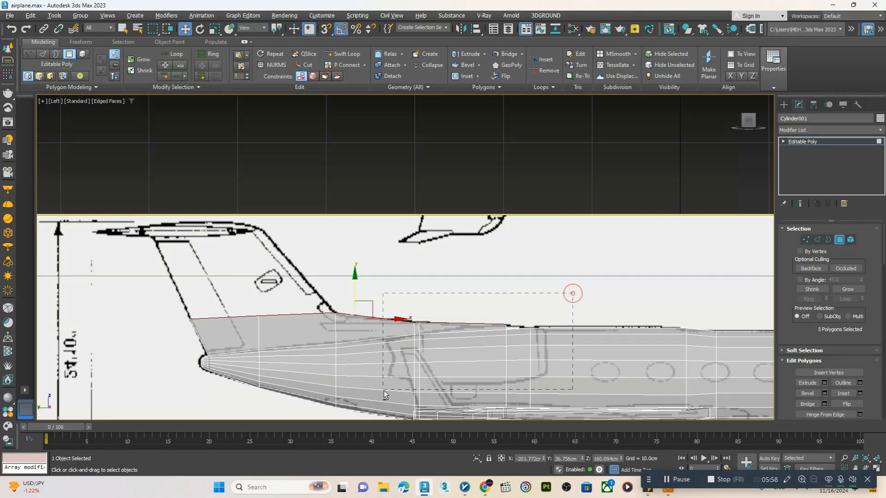
{"action": "left_click_drag", "start_coordinate": [384, 394], "coordinate": [384, 395], "text": "alt"}
{"action": "scroll", "coordinate": [290, 346], "scroll_direction": "up", "scroll_amount": 4}
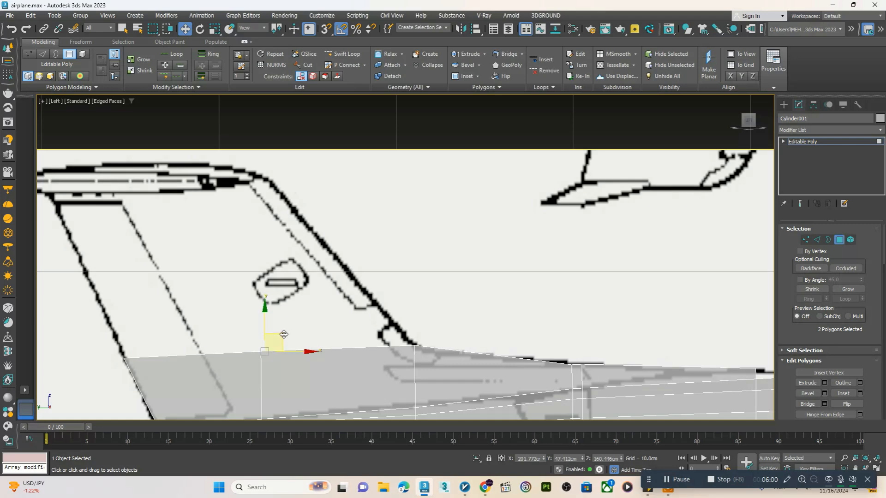
{"action": "left_click_drag", "start_coordinate": [284, 334], "coordinate": [237, 241], "text": "shift"}
{"action": "middle_click_drag", "start_coordinate": [230, 240], "coordinate": [235, 261]}
Move the front top vertices of the new fin section back onto the blueprint's leading edge
{"action": "key", "text": "1"}
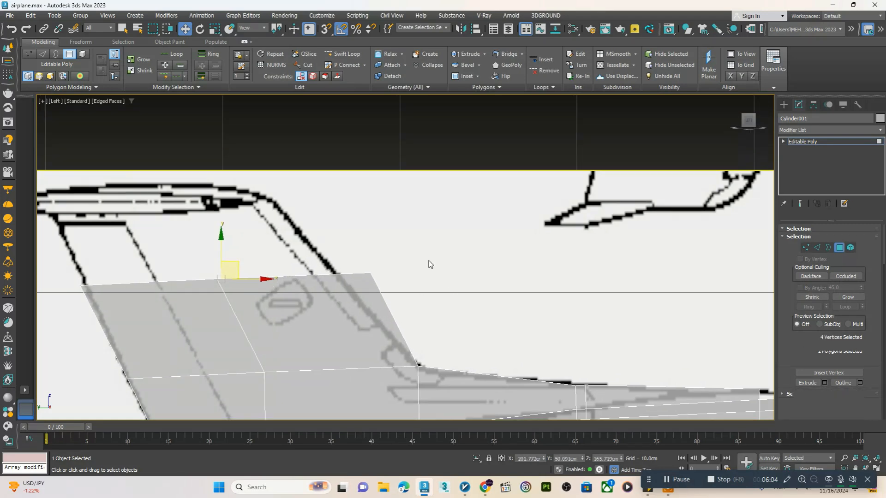
{"action": "left_click_drag", "start_coordinate": [428, 264], "coordinate": [364, 274]}
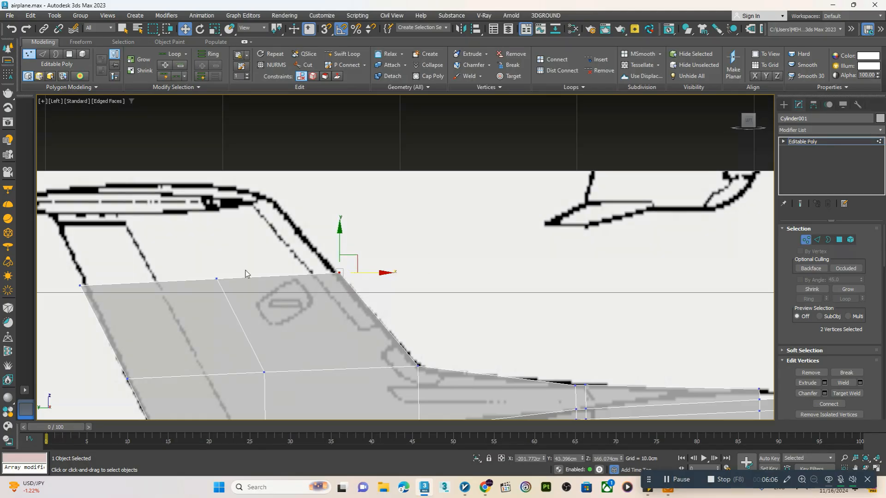
{"action": "middle_click_drag", "start_coordinate": [230, 281], "coordinate": [289, 326]}
Extrude the fin's top polygons up to the tailplane line and align the new front vertices with the leading edge
{"action": "key", "text": "4"}
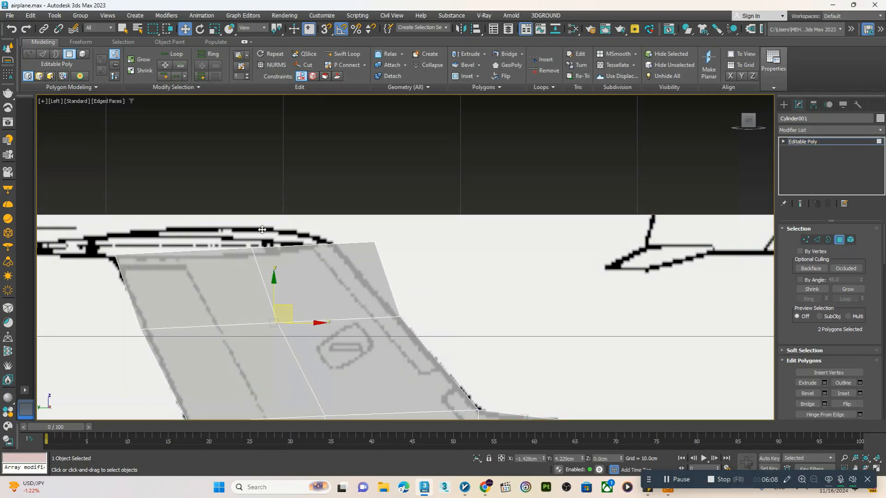
{"action": "left_click_drag", "start_coordinate": [262, 230], "coordinate": [255, 226], "text": "shift"}
{"action": "key", "text": "1"}
{"action": "left_click_drag", "start_coordinate": [432, 225], "coordinate": [345, 238]}
Turn off the see-through display and inspect the extruded fin and its ridge in the perspective view
{"action": "scroll", "coordinate": [427, 288], "scroll_direction": "down", "scroll_amount": 3}
{"action": "middle_click_drag", "start_coordinate": [463, 315], "coordinate": [432, 281]}
{"action": "key", "text": "alt+w"}
{"action": "middle_click", "coordinate": [433, 328]}
{"action": "key", "text": "alt+w"}
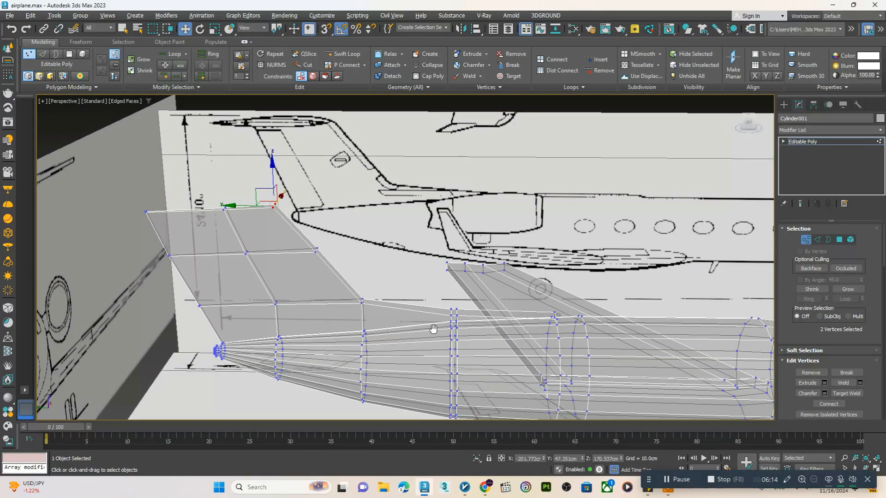
{"action": "key", "text": "alt+x"}
{"action": "middle_click_drag", "start_coordinate": [432, 328], "coordinate": [409, 293], "text": "alt"}
{"action": "scroll", "coordinate": [364, 302], "scroll_direction": "down", "scroll_amount": 3}
{"action": "scroll", "coordinate": [424, 317], "scroll_direction": "up", "scroll_amount": 4}
Lower the top edge at the ridge's front end slightly toward the fuselage
{"action": "key", "text": "2"}
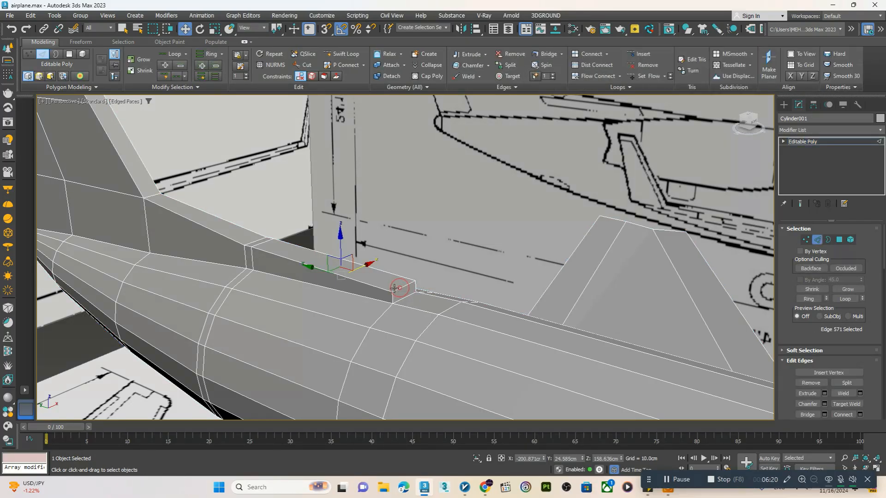
{"action": "left_click", "coordinate": [396, 289]}
{"action": "scroll", "coordinate": [397, 288], "scroll_direction": "down", "scroll_amount": 3}
{"action": "scroll", "coordinate": [398, 290], "scroll_direction": "up", "scroll_amount": 4}
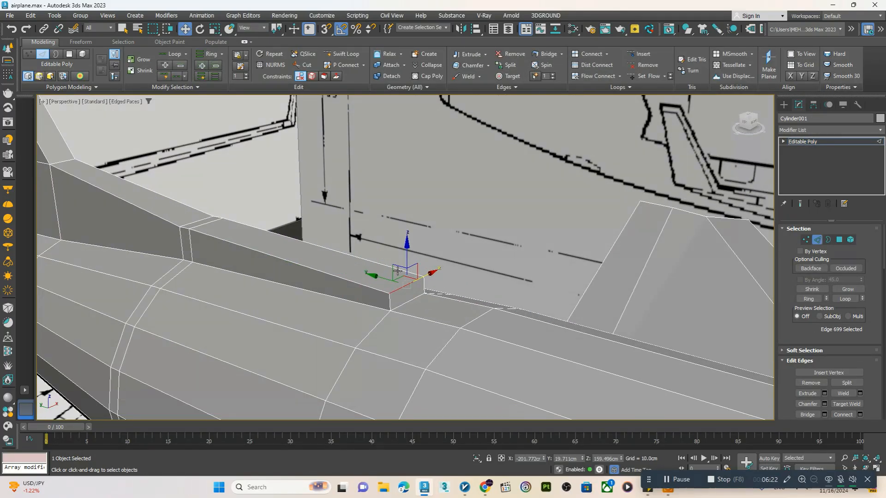
{"action": "scroll", "coordinate": [397, 272], "scroll_direction": "down", "scroll_amount": 5}
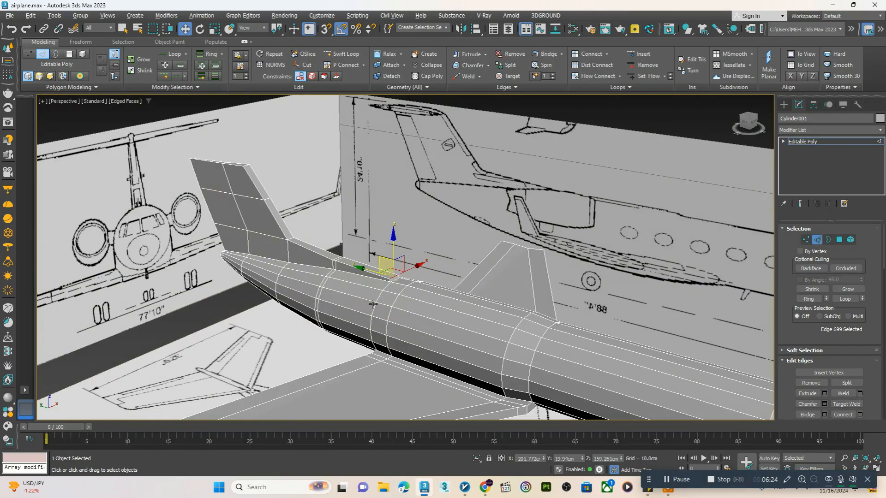
{"action": "middle_click_drag", "start_coordinate": [373, 303], "coordinate": [415, 299], "text": "alt"}
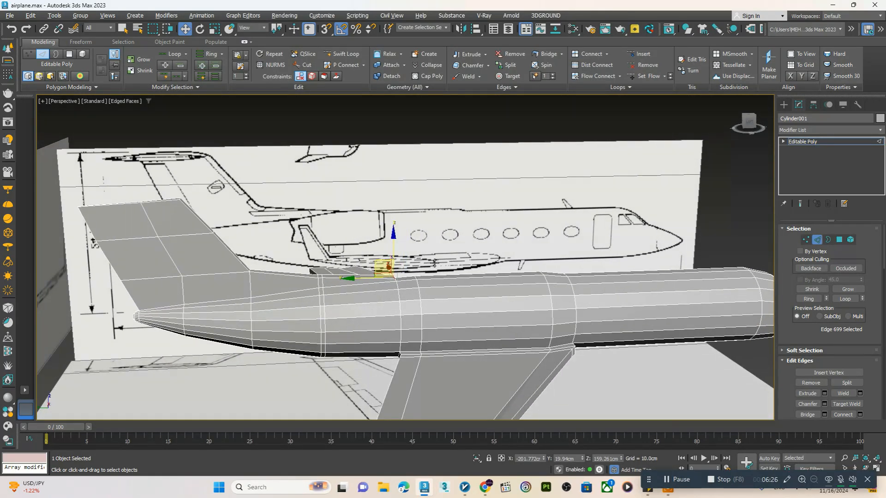
Select the vertices of both wingtips in the front view and raise them about 1.6 cm to angle the wings upward
{"action": "key", "text": "alt+w"}
{"action": "key", "text": "alt+w"}
{"action": "scroll", "coordinate": [424, 277], "scroll_direction": "down", "scroll_amount": 2}
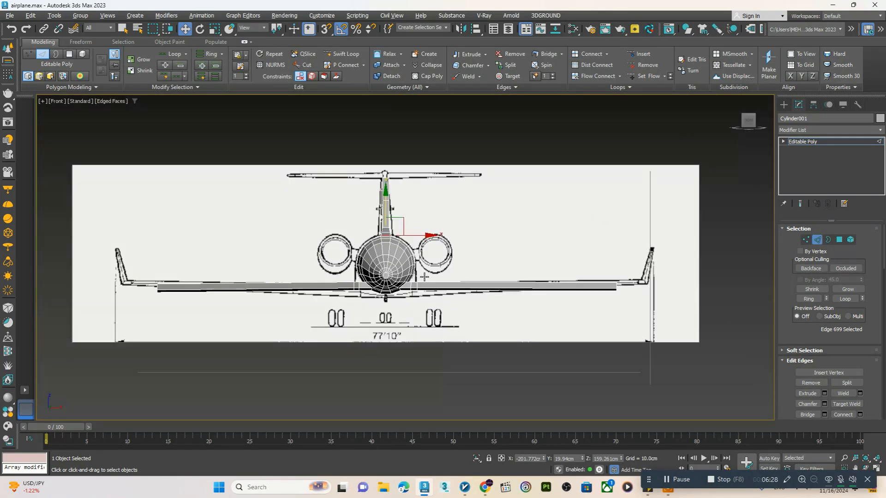
{"action": "middle_click_drag", "start_coordinate": [600, 290], "coordinate": [537, 300]}
{"action": "scroll", "coordinate": [536, 300], "scroll_direction": "up", "scroll_amount": 2}
{"action": "key", "text": "1"}
{"action": "left_click_drag", "start_coordinate": [609, 271], "coordinate": [535, 339]}
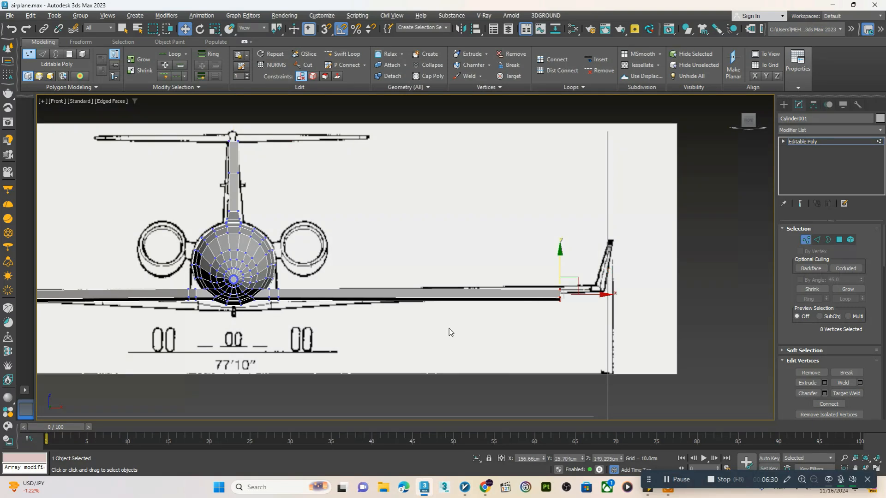
{"action": "scroll", "coordinate": [450, 332], "scroll_direction": "down", "scroll_amount": 2}
{"action": "left_click_drag", "start_coordinate": [272, 288], "coordinate": [183, 341]}
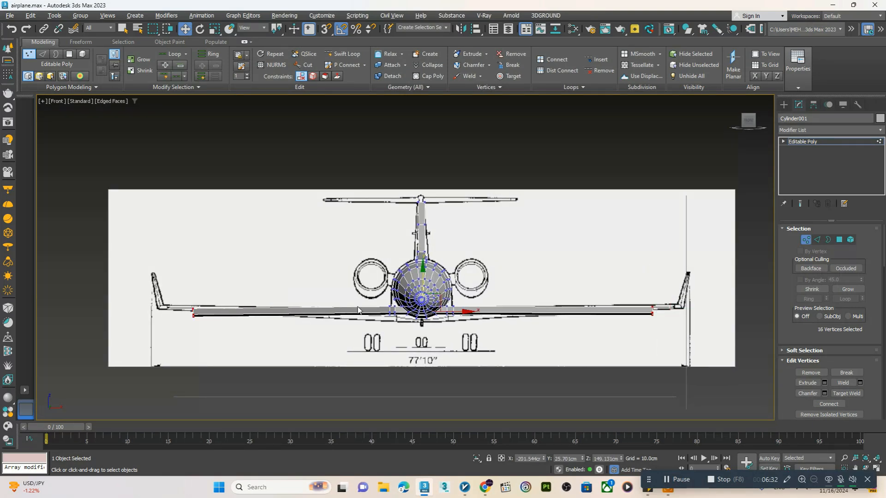
{"action": "left_click_drag", "start_coordinate": [423, 289], "coordinate": [424, 280]}
Examine the raised wings and the near wing's root in the perspective view
{"action": "key", "text": "alt+w"}
{"action": "middle_click", "coordinate": [512, 338]}
{"action": "key", "text": "alt+w"}
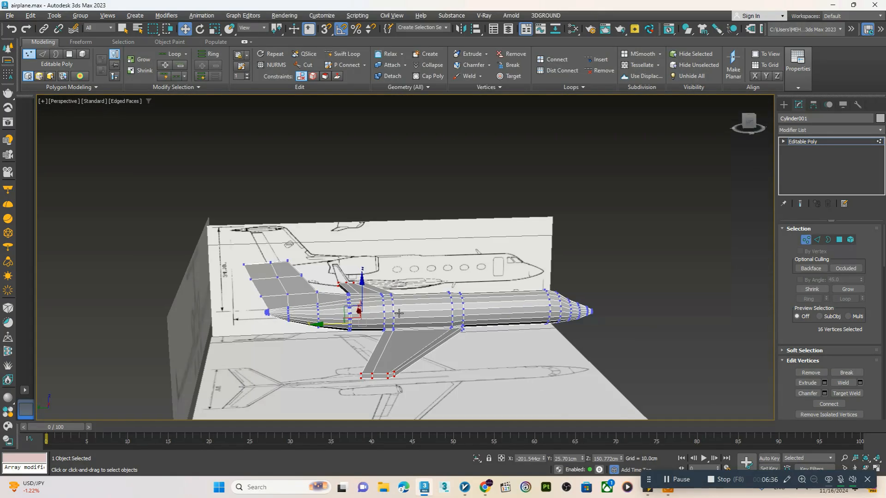
{"action": "middle_click_drag", "start_coordinate": [511, 338], "coordinate": [407, 333], "text": "alt"}
{"action": "scroll", "coordinate": [530, 337], "scroll_direction": "up", "scroll_amount": 4}
{"action": "middle_click_drag", "start_coordinate": [494, 331], "coordinate": [513, 317], "text": "alt"}
{"action": "middle_click_drag", "start_coordinate": [513, 317], "coordinate": [480, 318]}
{"action": "scroll", "coordinate": [424, 340], "scroll_direction": "up", "scroll_amount": 5}
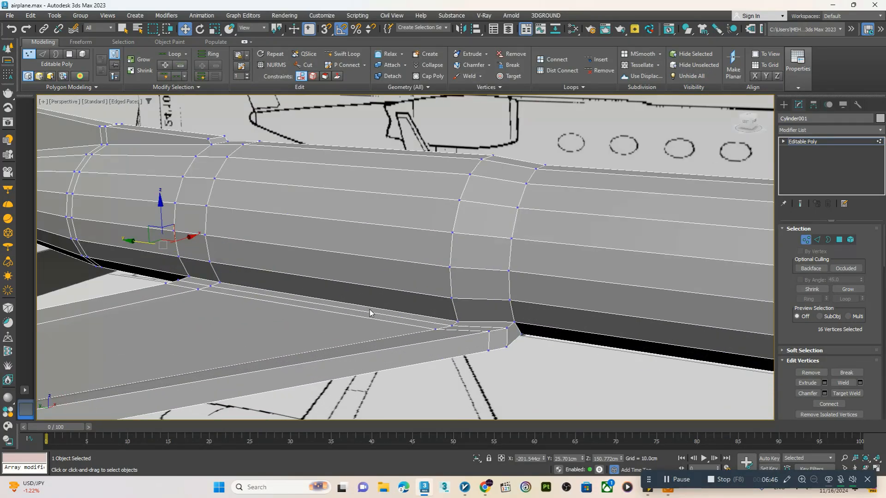
Try scaling up the edge loop around the near wing's root
{"action": "key", "text": "2"}
{"action": "double_click", "coordinate": [370, 309]}
{"action": "key", "text": "r"}
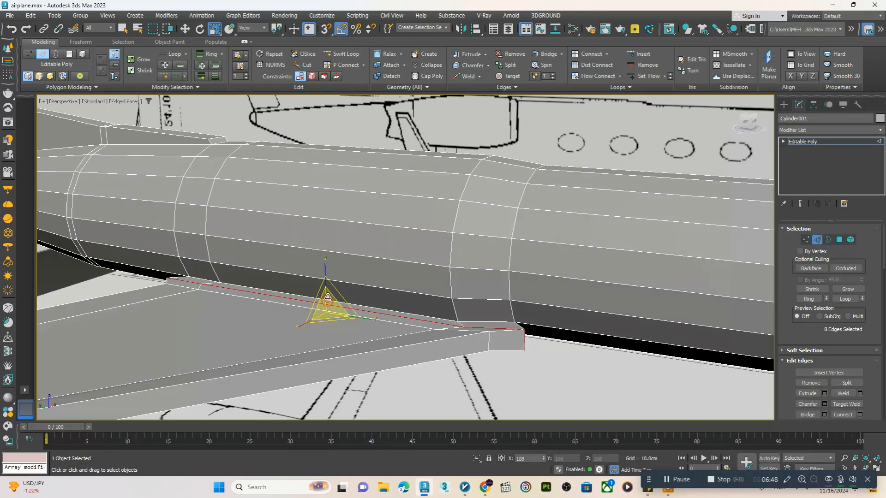
{"action": "left_click_drag", "start_coordinate": [324, 276], "coordinate": [334, 238]}
{"action": "middle_click_drag", "start_coordinate": [342, 277], "coordinate": [406, 296], "text": "alt"}
{"action": "middle_click_drag", "start_coordinate": [416, 315], "coordinate": [367, 319], "text": "alt"}
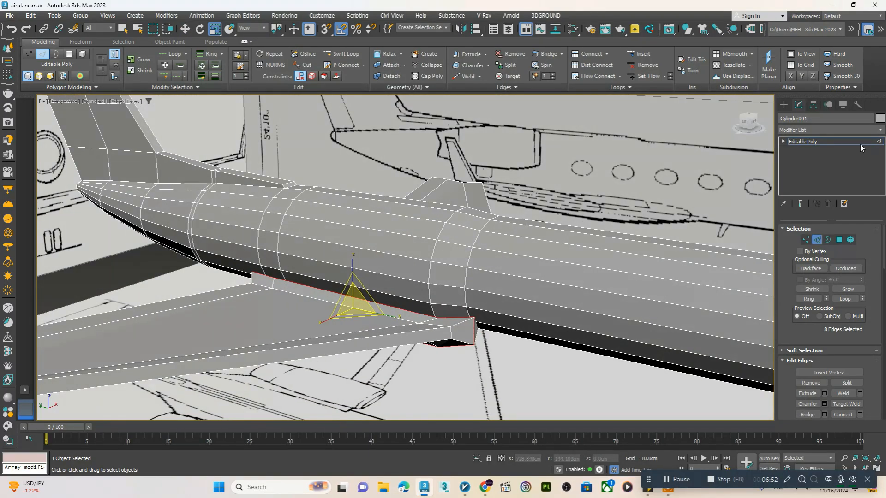
Preview the airplane with a TurboSmooth modifier, undo it with the wing-root scaling, and return to the whole object with edged faces
{"action": "left_click", "coordinate": [818, 131]}
{"action": "type", "text": "tu"}
{"action": "key", "text": "Return"}
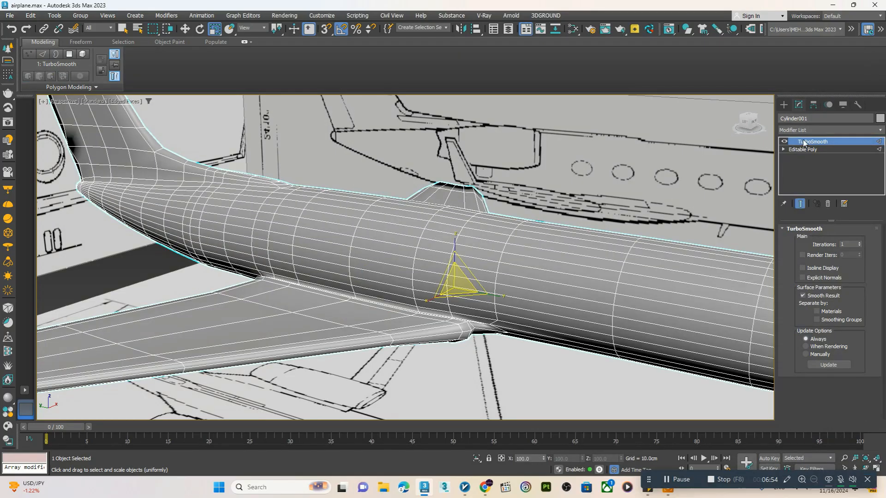
{"action": "key", "text": "F4"}
{"action": "key", "text": "ctrl+z"}
{"action": "middle_click_drag", "start_coordinate": [507, 279], "coordinate": [507, 284], "text": "alt"}
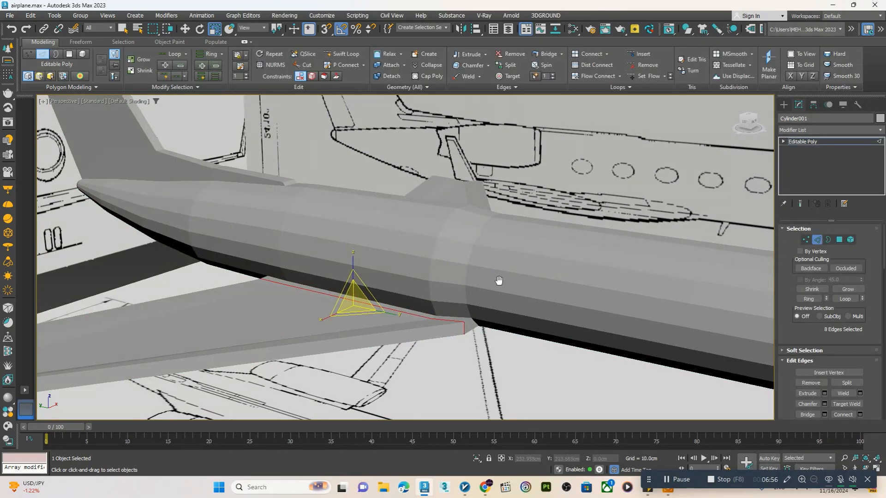
{"action": "scroll", "coordinate": [503, 283], "scroll_direction": "down", "scroll_amount": 2}
{"action": "left_click", "coordinate": [834, 143]}
{"action": "key", "text": "F4"}
{"action": "scroll", "coordinate": [466, 285], "scroll_direction": "down", "scroll_amount": 5}
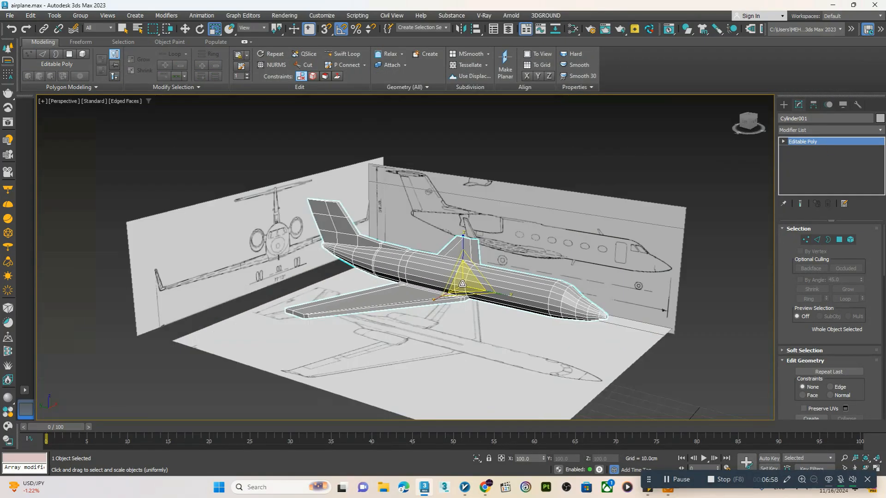
Create a cylinder over one engine circle in the front view, about 3.46 cm in radius and 6.6 cm high
{"action": "middle_click_drag", "start_coordinate": [496, 277], "coordinate": [515, 292], "text": "alt"}
{"action": "key", "text": "alt+w"}
{"action": "middle_click", "coordinate": [524, 251]}
{"action": "key", "text": "alt+w"}
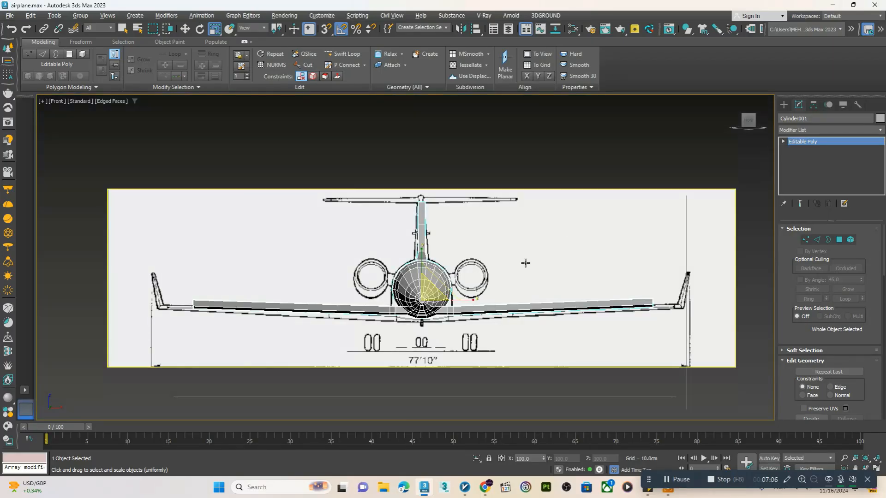
{"action": "scroll", "coordinate": [442, 275], "scroll_direction": "up", "scroll_amount": 2}
{"action": "scroll", "coordinate": [466, 274], "scroll_direction": "up", "scroll_amount": 3}
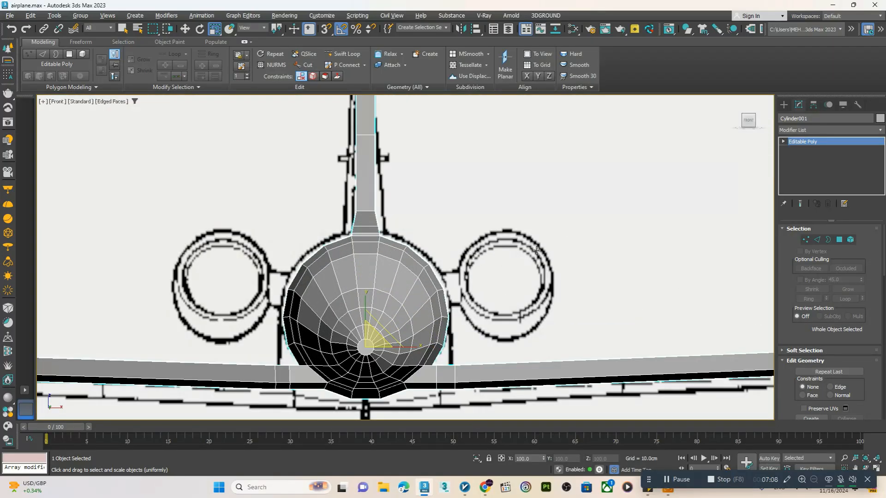
{"action": "left_click", "coordinate": [784, 105]}
{"action": "left_click", "coordinate": [804, 189]}
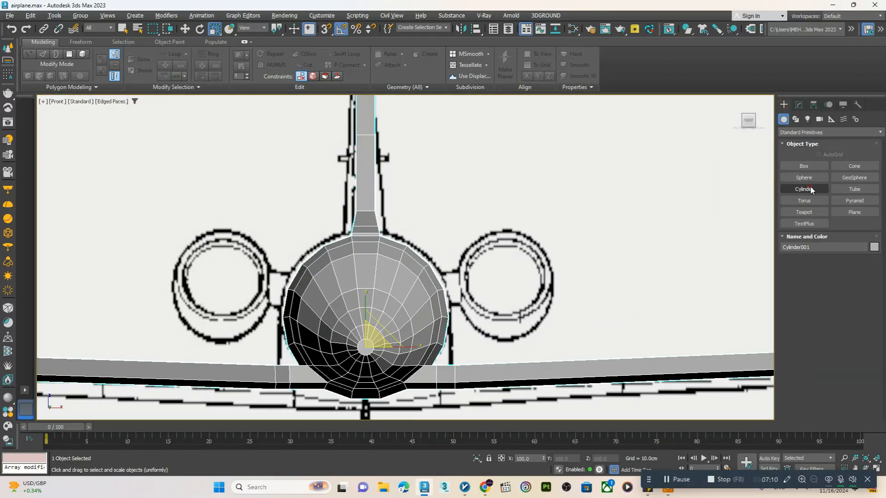
{"action": "key", "text": "alt+w"}
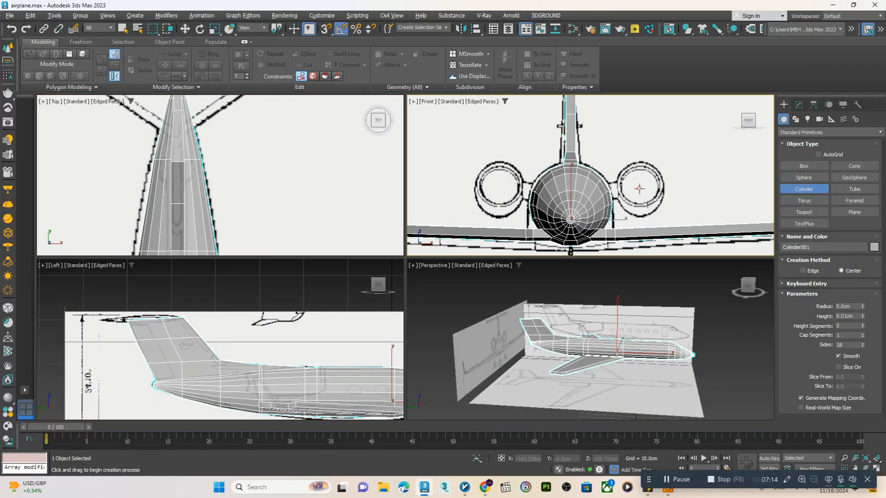
{"action": "left_click_drag", "start_coordinate": [639, 188], "coordinate": [643, 212]}
{"action": "left_click", "coordinate": [646, 165]}
{"action": "key", "text": "r"}
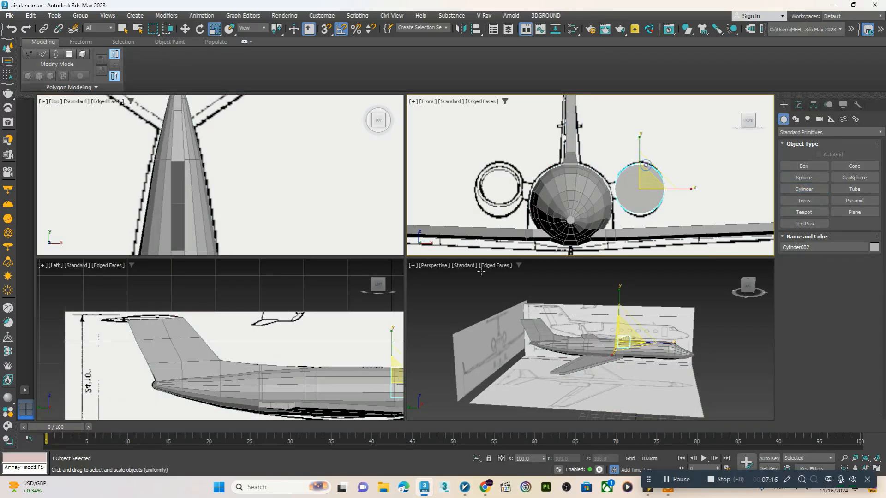
Set the engine cylinder's height segments to 1 and isolate it together with the side-view blueprint
{"action": "left_click", "coordinate": [799, 105]}
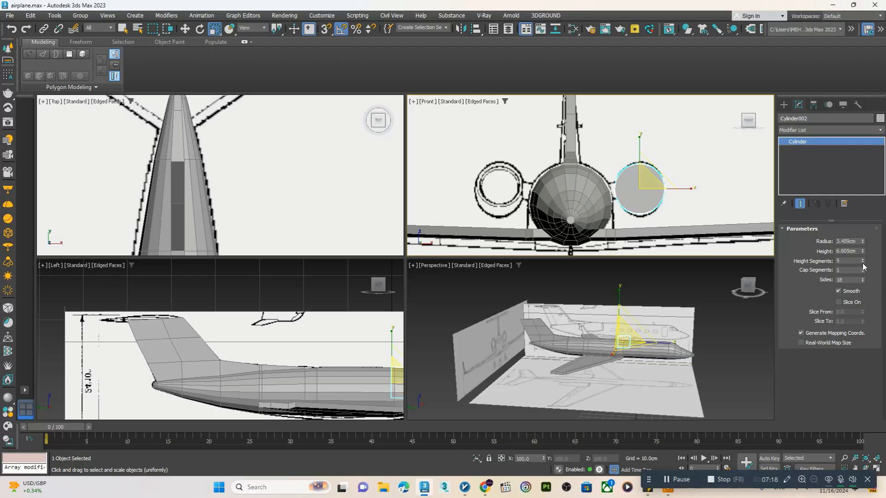
{"action": "middle_click_drag", "start_coordinate": [357, 346], "coordinate": [309, 347]}
{"action": "key", "text": "alt+w"}
{"action": "scroll", "coordinate": [358, 344], "scroll_direction": "down", "scroll_amount": 4}
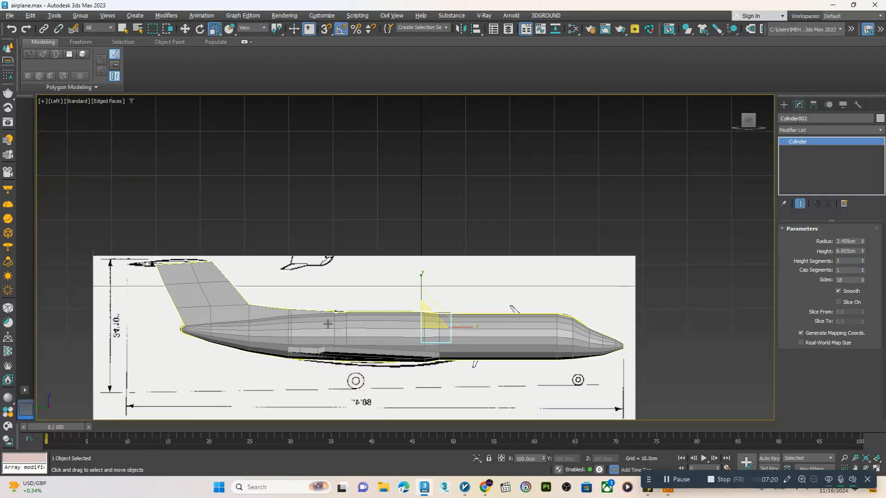
{"action": "key", "text": "w"}
{"action": "left_click", "coordinate": [365, 298], "text": "ctrl"}
{"action": "left_click", "coordinate": [477, 459]}
{"action": "scroll", "coordinate": [433, 331], "scroll_direction": "up", "scroll_amount": 5}
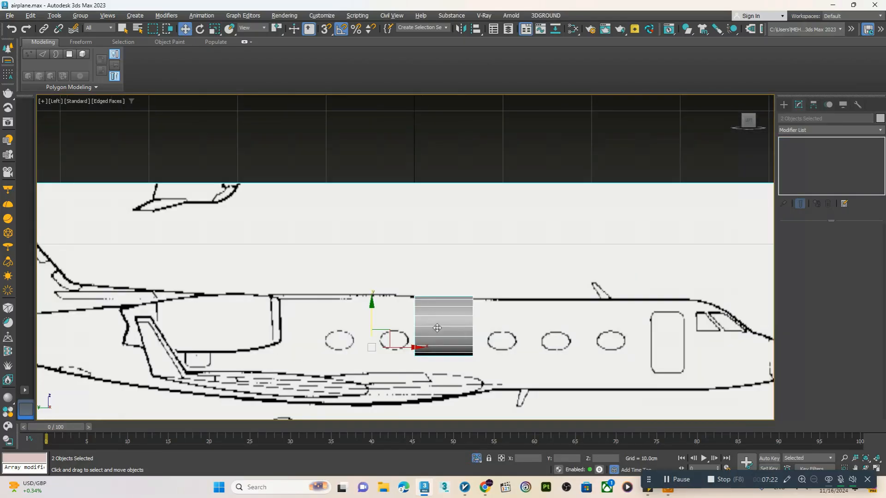
{"action": "scroll", "coordinate": [433, 332], "scroll_direction": "down", "scroll_amount": 5}
{"action": "scroll", "coordinate": [433, 331], "scroll_direction": "up", "scroll_amount": 2}
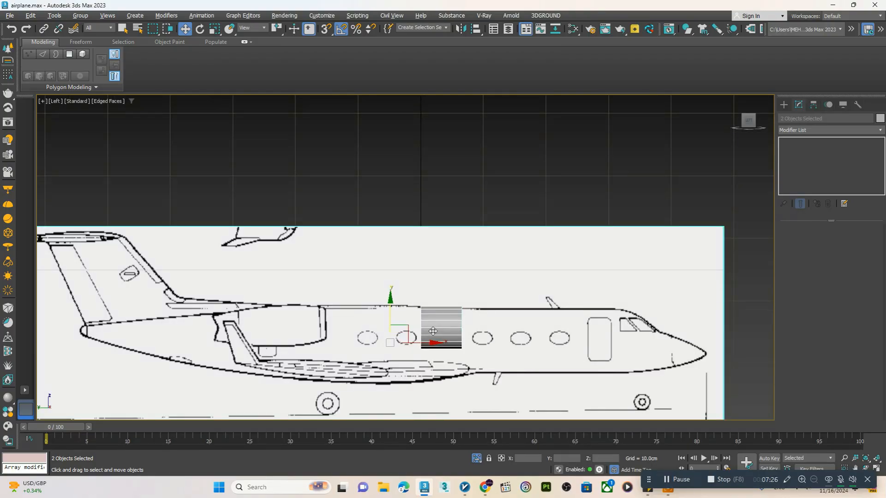
Move the cylinder onto the engine in the side blueprint and set its radius to about 2.98 cm
{"action": "scroll", "coordinate": [433, 331], "scroll_direction": "up", "scroll_amount": 4}
{"action": "left_click", "coordinate": [433, 332]}
{"action": "scroll", "coordinate": [433, 332], "scroll_direction": "down", "scroll_amount": 4}
{"action": "left_click_drag", "start_coordinate": [432, 331], "coordinate": [317, 309]}
{"action": "scroll", "coordinate": [317, 308], "scroll_direction": "up", "scroll_amount": 4}
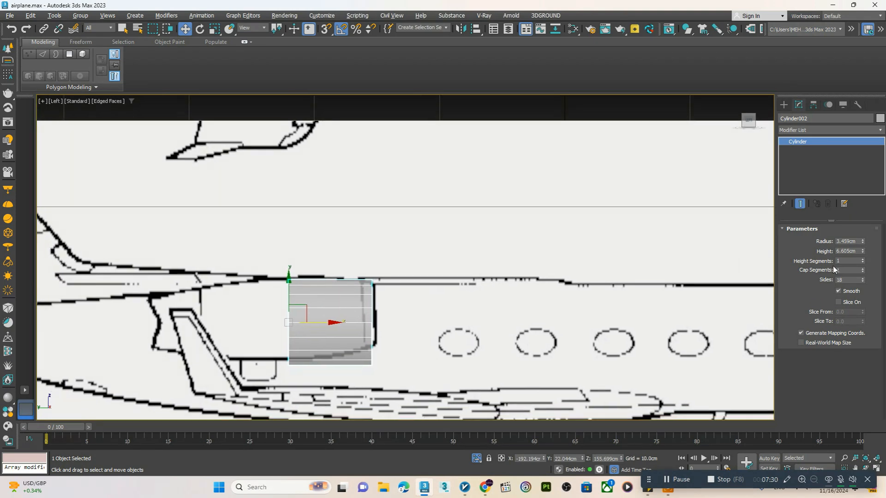
{"action": "left_click_drag", "start_coordinate": [862, 242], "coordinate": [783, 274]}
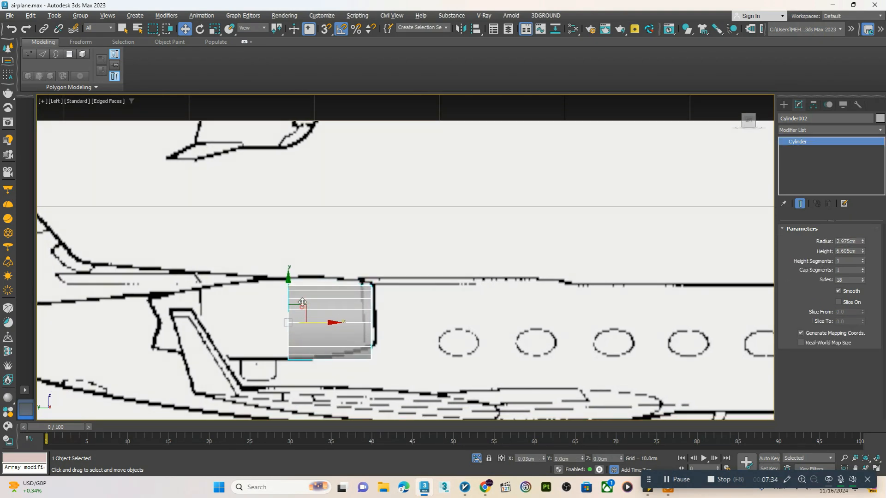
{"action": "left_click_drag", "start_coordinate": [304, 307], "coordinate": [306, 302]}
Convert the cylinder to an editable poly and move its rear vertices back about 11.1 cm to the engine's rear end
{"action": "right_click", "coordinate": [323, 300]}
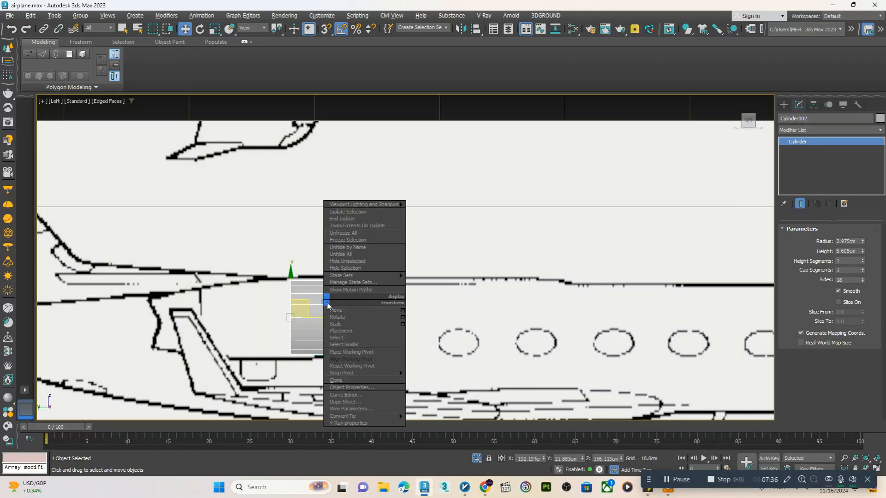
{"action": "mouse_move", "coordinate": [395, 416]}
{"action": "left_click", "coordinate": [447, 422]}
{"action": "key", "text": "1"}
{"action": "left_click_drag", "start_coordinate": [245, 256], "coordinate": [357, 387]}
{"action": "left_click_drag", "start_coordinate": [328, 326], "coordinate": [183, 310]}
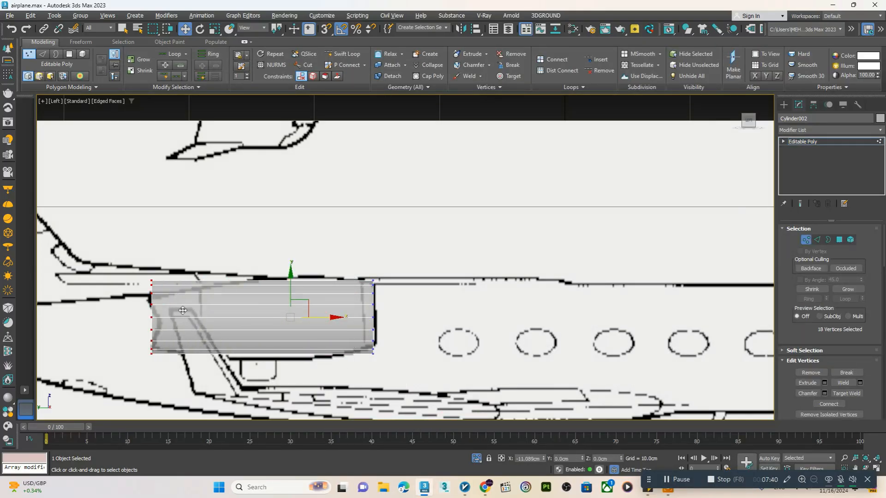
Add an edge loop around the middle of the engine and scale it up so the body bulges
{"action": "left_click", "coordinate": [341, 52]}
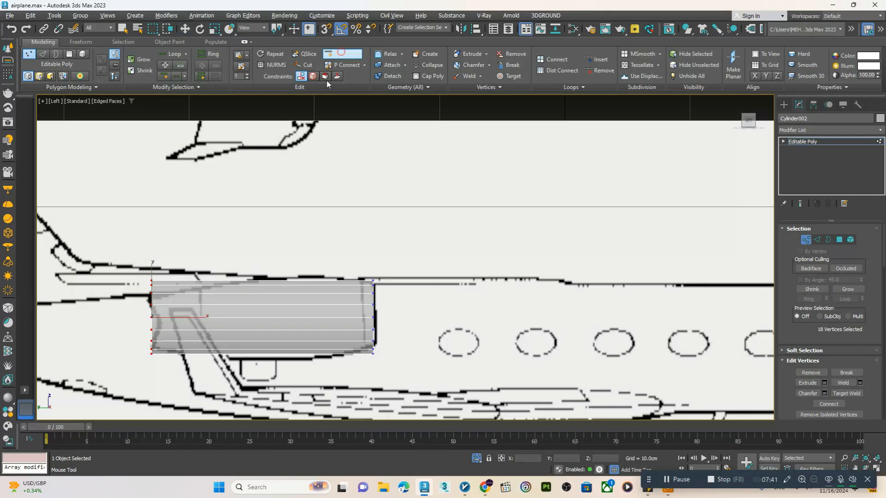
{"action": "left_click", "coordinate": [275, 301]}
{"action": "right_click", "coordinate": [275, 301]}
{"action": "key", "text": "r"}
{"action": "left_click_drag", "start_coordinate": [276, 310], "coordinate": [277, 300]}
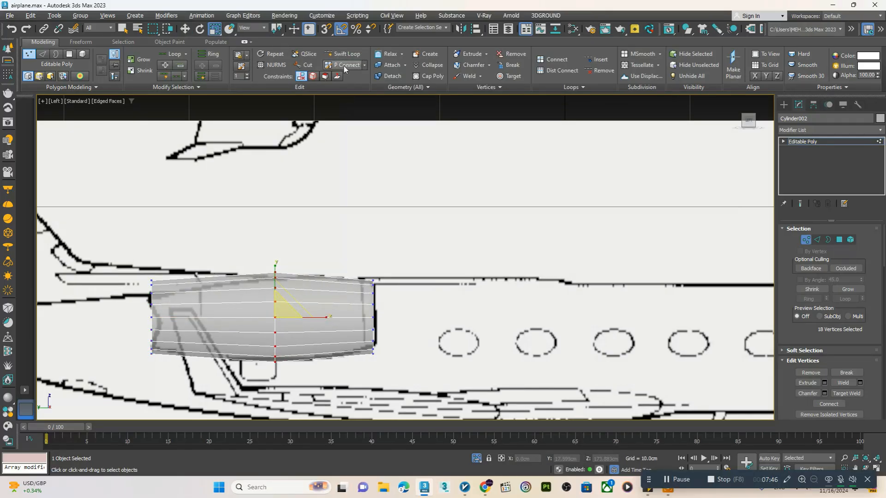
Add edge loops ahead of and behind the engine's middle loop, scaling them up to round the body
{"action": "left_click", "coordinate": [337, 53]}
{"action": "left_click", "coordinate": [336, 309]}
{"action": "right_click", "coordinate": [336, 308]}
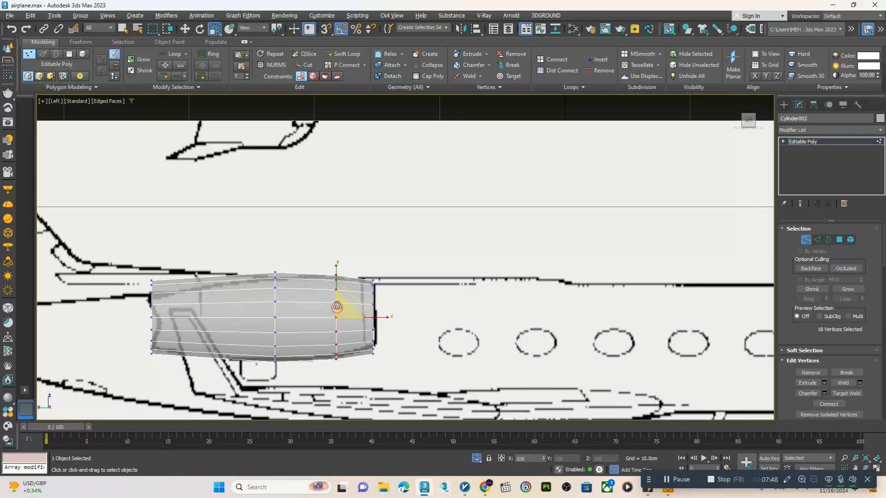
{"action": "left_click", "coordinate": [338, 54]}
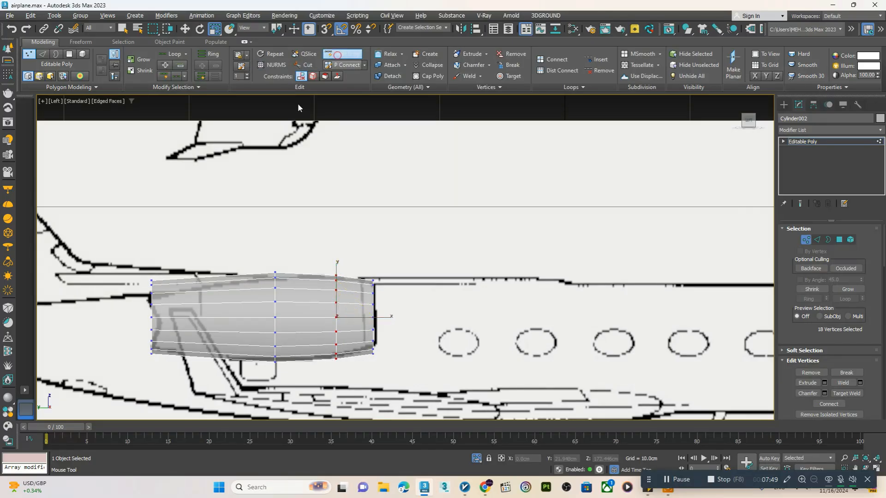
{"action": "left_click", "coordinate": [215, 296]}
{"action": "right_click", "coordinate": [214, 297]}
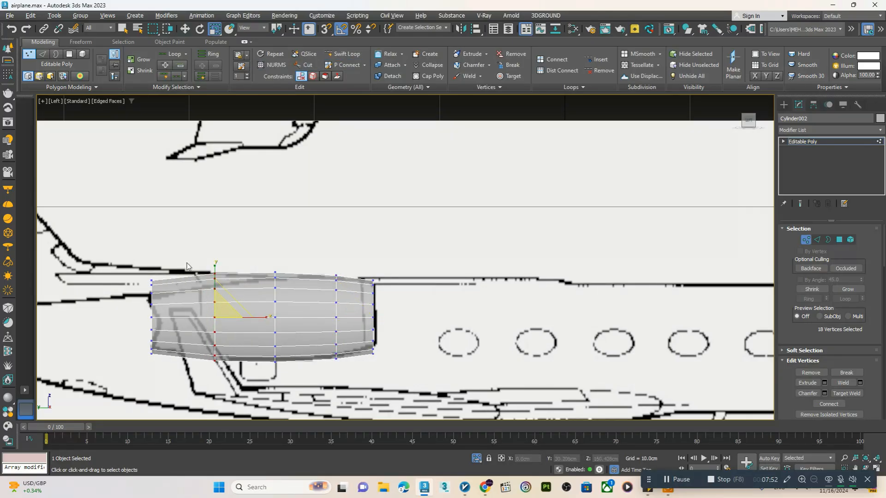
Scale down the vertices of the engine's rear end and insert an edge loop just ahead of it
{"action": "left_click_drag", "start_coordinate": [157, 317], "coordinate": [156, 329]}
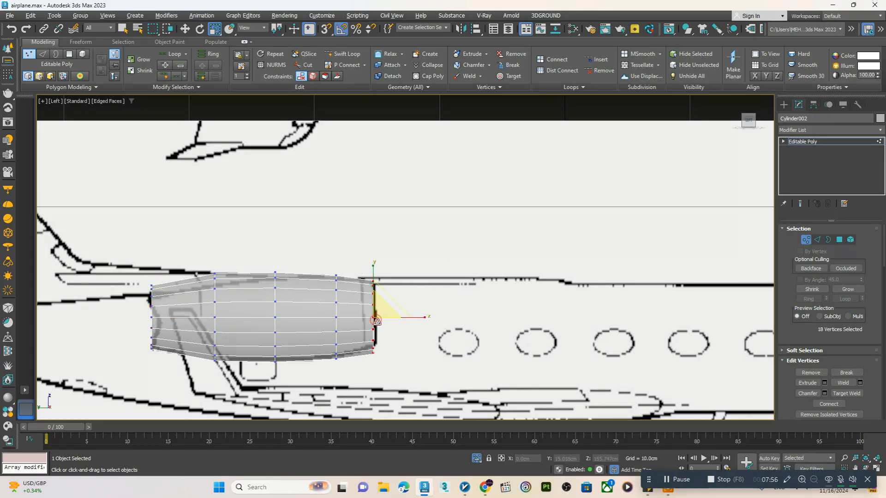
{"action": "scroll", "coordinate": [225, 320], "scroll_direction": "up", "scroll_amount": 3}
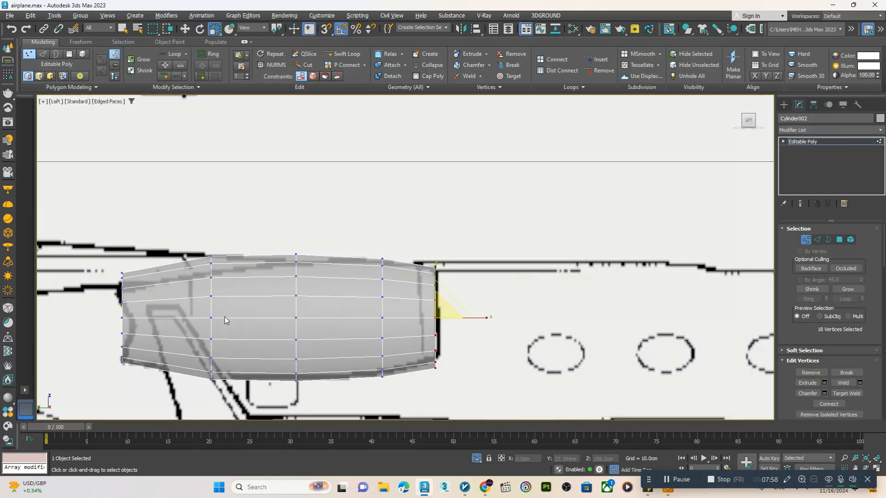
{"action": "left_click", "coordinate": [340, 55]}
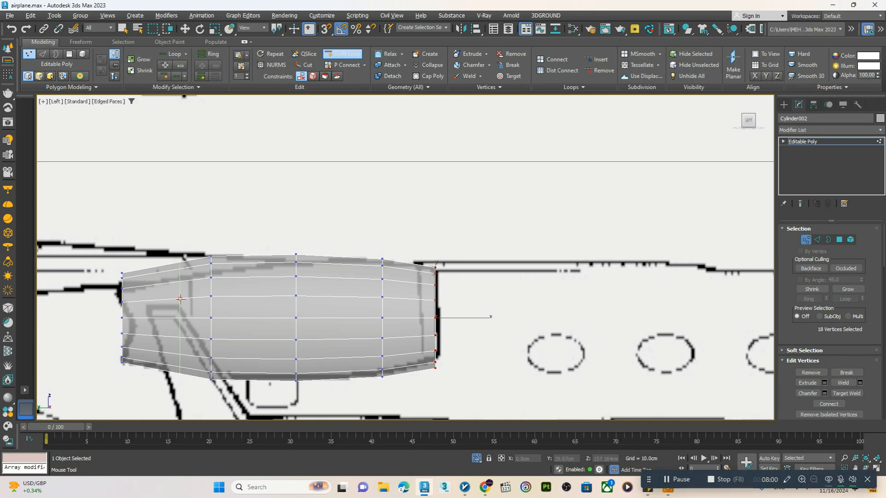
{"action": "left_click", "coordinate": [180, 299]}
Select the engine's front cap polygon in the perspective view and add an edge loop just behind the front rim
{"action": "key", "text": "w"}
{"action": "key", "text": "alt+w"}
{"action": "key", "text": "alt+w"}
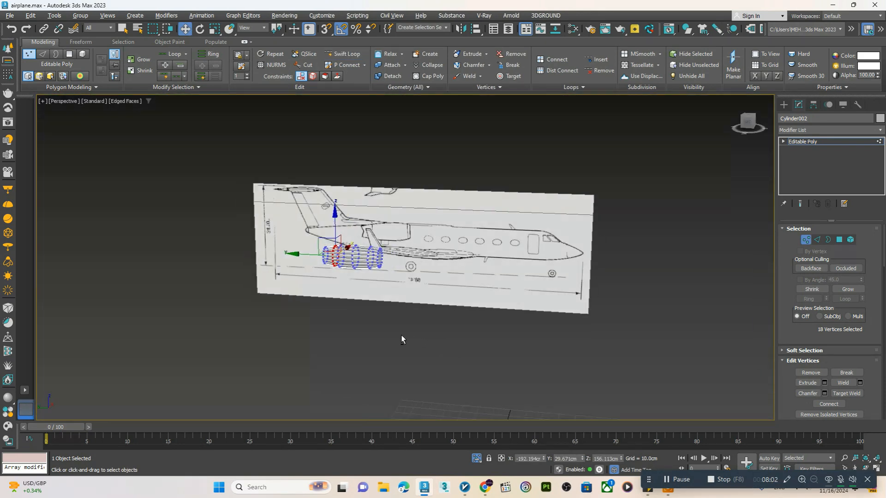
{"action": "scroll", "coordinate": [361, 263], "scroll_direction": "up", "scroll_amount": 5}
{"action": "scroll", "coordinate": [322, 247], "scroll_direction": "up", "scroll_amount": 3}
{"action": "key", "text": "4"}
{"action": "left_click", "coordinate": [323, 241]}
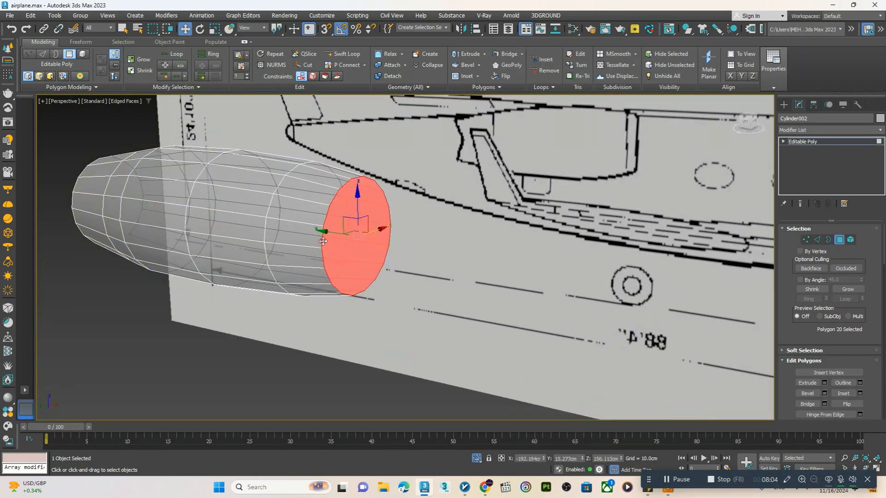
{"action": "left_click", "coordinate": [345, 54]}
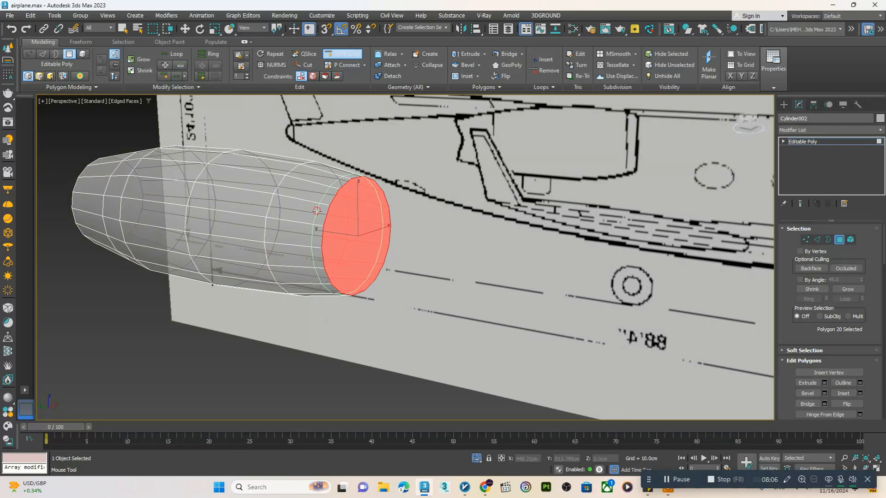
{"action": "left_click", "coordinate": [319, 225]}
{"action": "right_click", "coordinate": [319, 225]}
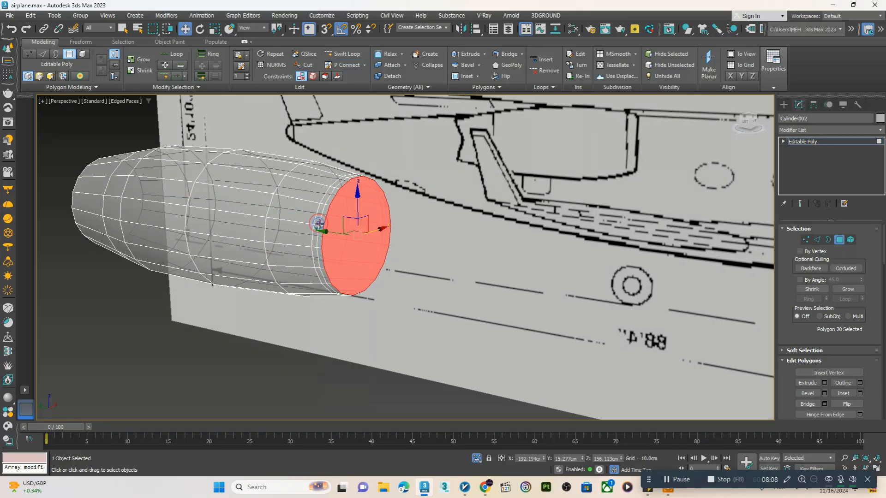
Scale the edge loop behind the engine's front rim to 105 percent
{"action": "key", "text": "2"}
{"action": "scroll", "coordinate": [319, 224], "scroll_direction": "up", "scroll_amount": 2}
{"action": "key", "text": "r"}
{"action": "left_click_drag", "start_coordinate": [389, 250], "coordinate": [389, 247]}
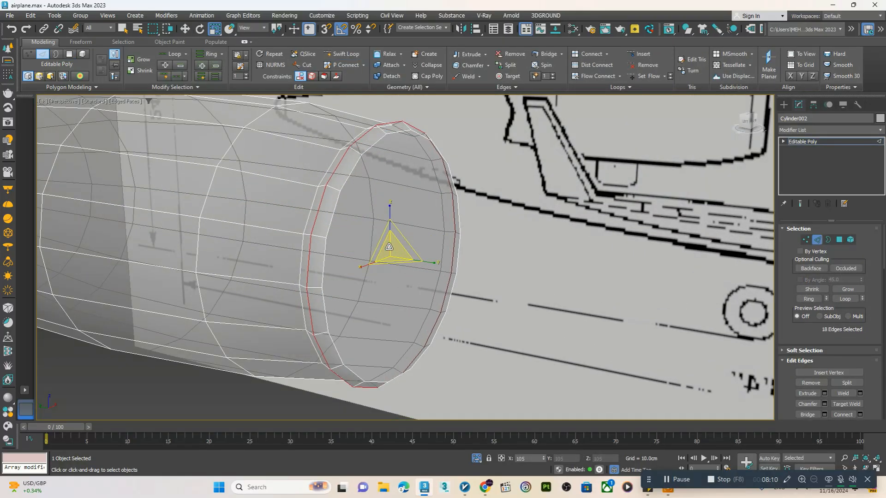
Extrude the engine's front cap polygon inward and scale it down to 91 percent to form the intake rim
{"action": "key", "text": "w"}
{"action": "key", "text": "4"}
{"action": "key", "text": "r"}
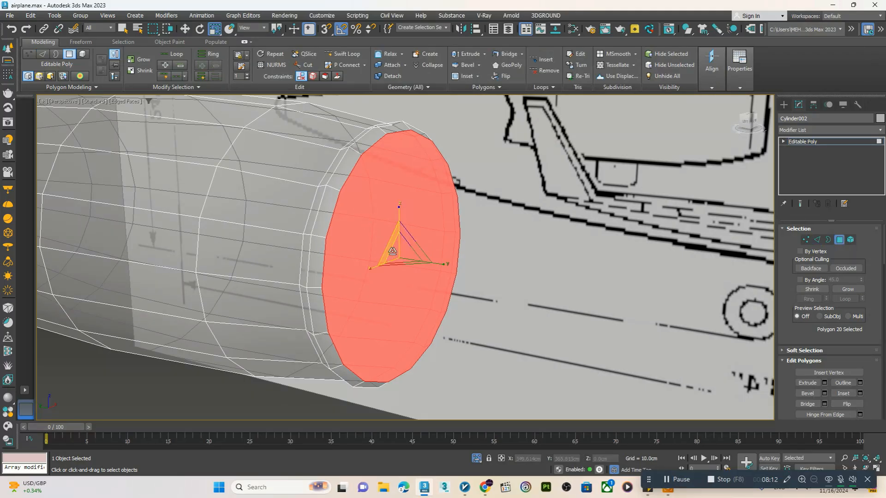
{"action": "key", "text": "w"}
{"action": "mouse_move", "coordinate": [382, 253]}
{"action": "left_mouse_down"}
{"action": "mouse_move", "coordinate": [359, 253]}
{"action": "mouse_move", "coordinate": [382, 256]}
{"action": "left_mouse_up"}
{"action": "key", "text": "r"}
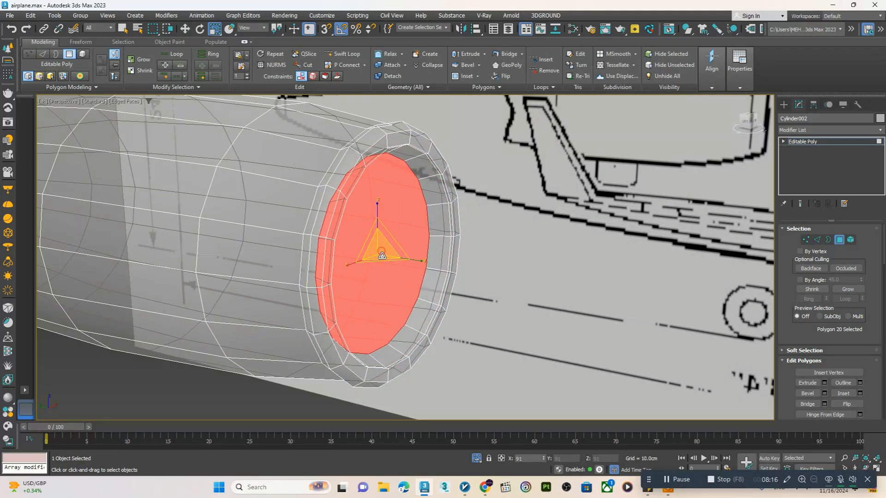
{"action": "key", "text": "w"}
Select the edge loop inside the intake rim and shift it slightly along the engine's length
{"action": "key", "text": "2"}
{"action": "left_click", "coordinate": [447, 225]}
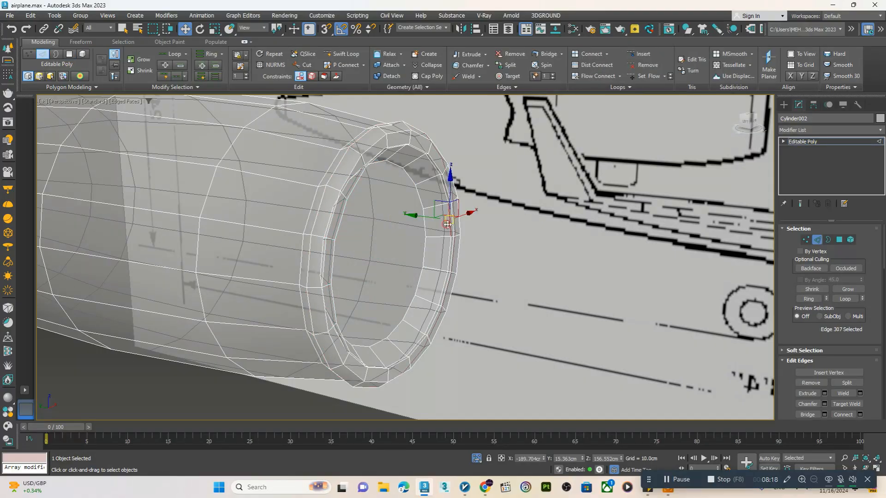
{"action": "double_click", "coordinate": [447, 224]}
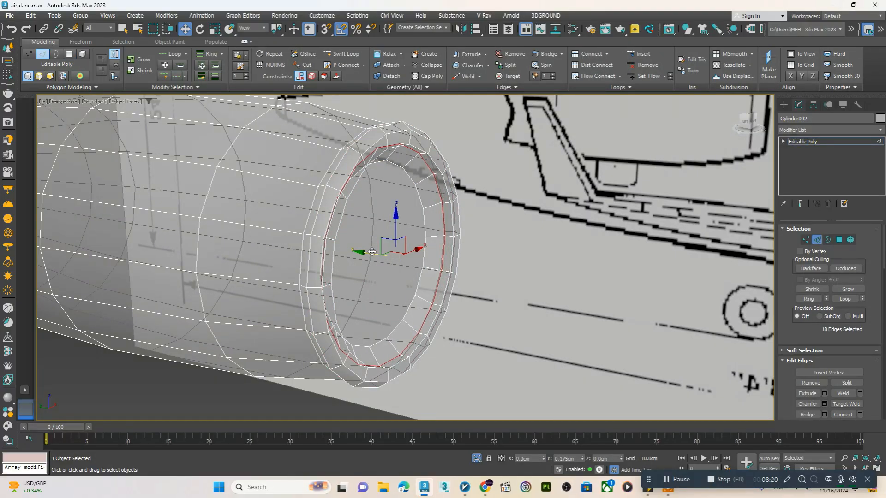
{"action": "middle_click_drag", "start_coordinate": [383, 256], "coordinate": [362, 250], "text": "alt"}
Push the intake's inner cap polygon deep into the engine to hollow out the front
{"action": "key", "text": "4"}
{"action": "left_click", "coordinate": [355, 248]}
{"action": "left_click_drag", "start_coordinate": [362, 250], "coordinate": [274, 233], "text": "shift"}
{"action": "key", "text": "r"}
{"action": "key", "text": "w"}
Add an edge loop on the engine's outer surface just behind the intake lip
{"action": "scroll", "coordinate": [273, 233], "scroll_direction": "down", "scroll_amount": 4}
{"action": "middle_click_drag", "start_coordinate": [272, 233], "coordinate": [352, 261], "text": "alt"}
{"action": "scroll", "coordinate": [352, 261], "scroll_direction": "up", "scroll_amount": 3}
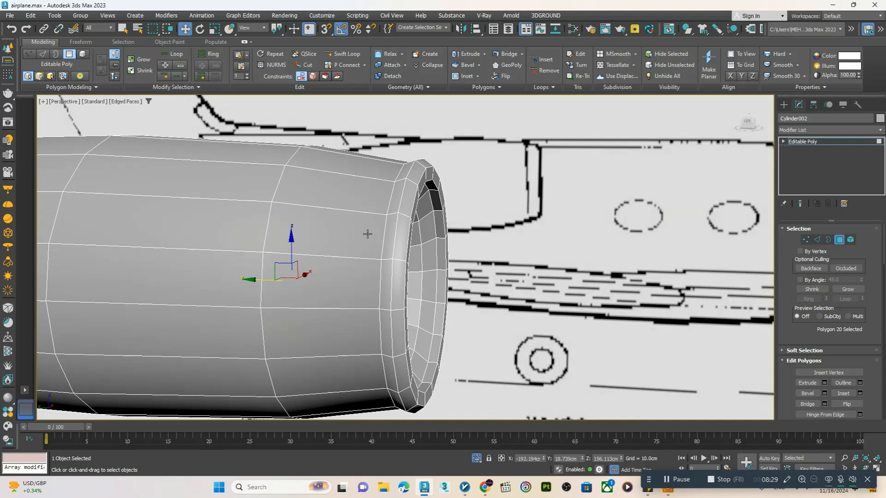
{"action": "left_click", "coordinate": [350, 53]}
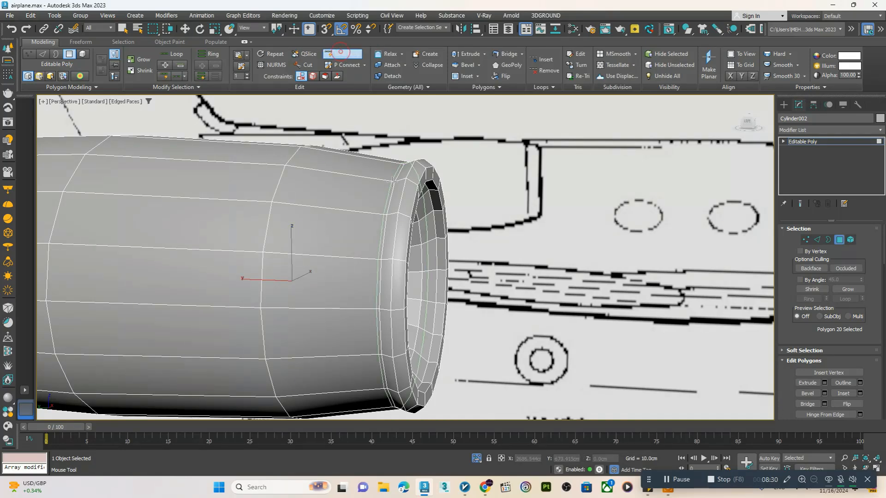
{"action": "right_click", "coordinate": [382, 212]}
Add closely spaced edge loops on both sides of the existing loop in the engine's rear half
{"action": "scroll", "coordinate": [381, 212], "scroll_direction": "down", "scroll_amount": 5}
{"action": "middle_click_drag", "start_coordinate": [379, 212], "coordinate": [352, 208]}
{"action": "middle_click_drag", "start_coordinate": [270, 206], "coordinate": [332, 220]}
{"action": "scroll", "coordinate": [332, 222], "scroll_direction": "up", "scroll_amount": 3}
{"action": "left_click", "coordinate": [336, 57]}
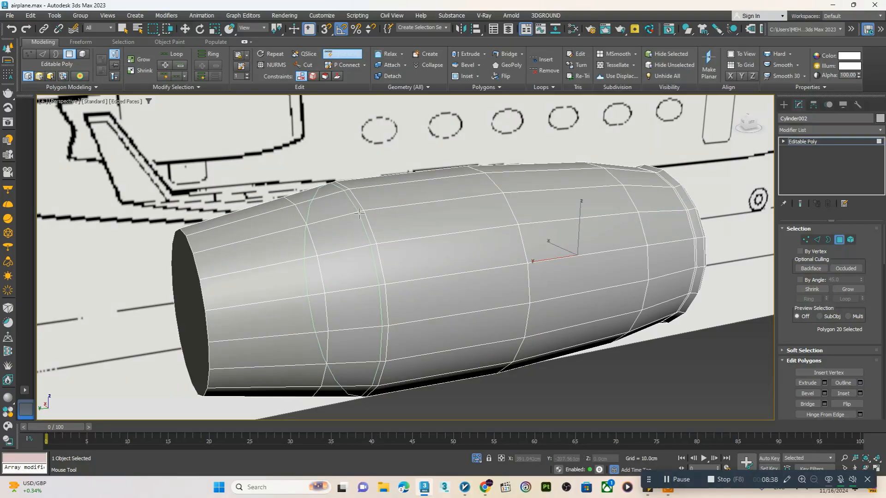
{"action": "left_click", "coordinate": [360, 213]}
{"action": "scroll", "coordinate": [359, 213], "scroll_direction": "up", "scroll_amount": 3}
{"action": "left_click", "coordinate": [365, 210]}
{"action": "right_click", "coordinate": [362, 210]}
Select the middle loop of the closely spaced rear edge loops and scale it to 102 percent to raise a ridge
{"action": "key", "text": "2"}
{"action": "double_click", "coordinate": [372, 232]}
{"action": "key", "text": "r"}
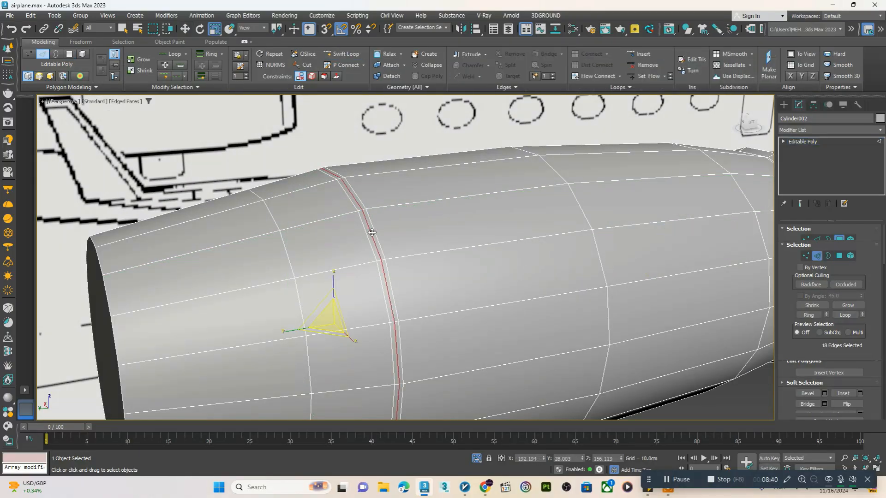
{"action": "left_click_drag", "start_coordinate": [330, 316], "coordinate": [331, 315]}
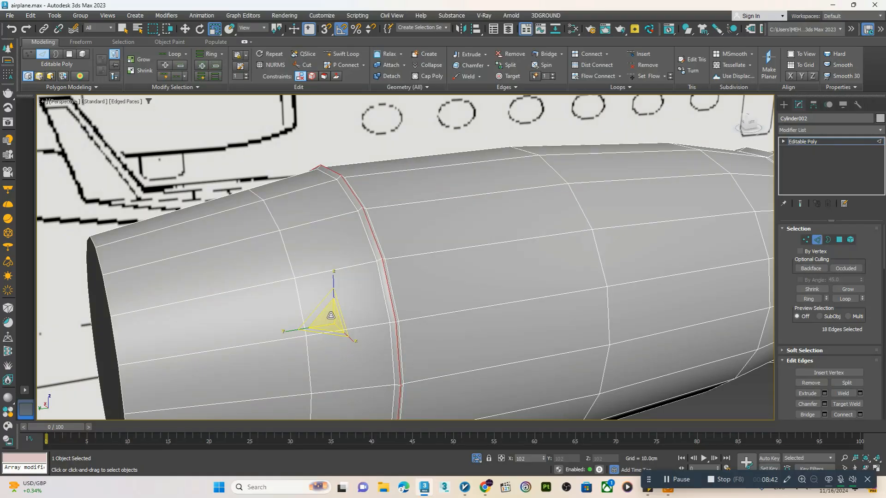
Add supporting edge loops with Swift Loop right beside the raised ridge in the engine's rear half
{"action": "left_click", "coordinate": [351, 54]}
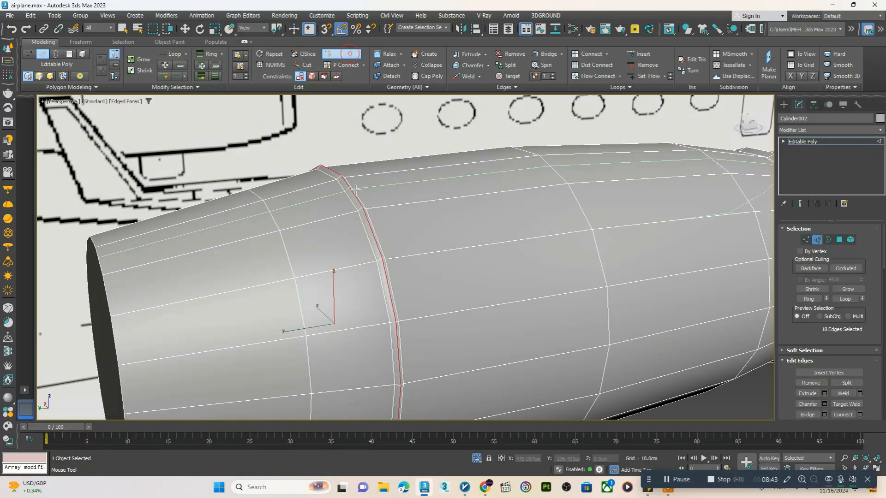
{"action": "left_click", "coordinate": [349, 211]}
{"action": "scroll", "coordinate": [350, 231], "scroll_direction": "down", "scroll_amount": 5}
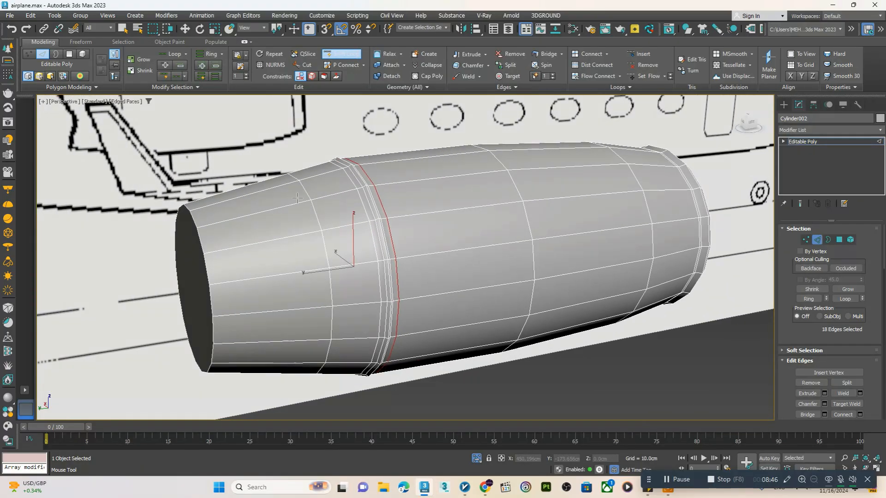
{"action": "right_click", "coordinate": [269, 212]}
Select the engine's rear cap polygon and repeatedly extrude and scale it to form a stepped exhaust
{"action": "middle_click_drag", "start_coordinate": [223, 246], "coordinate": [242, 255], "text": "alt"}
{"action": "key", "text": "w"}
{"action": "key", "text": "4"}
{"action": "left_click", "coordinate": [242, 251]}
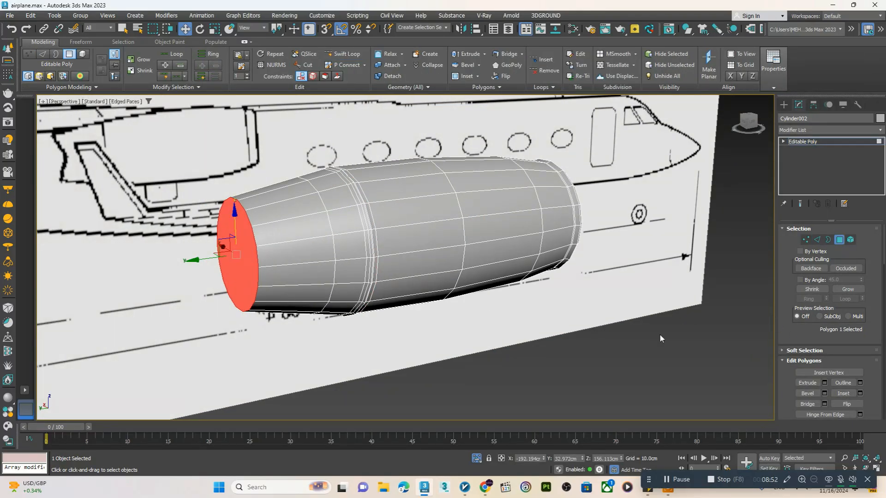
{"action": "left_click_drag", "start_coordinate": [210, 259], "coordinate": [218, 298]}
{"action": "key", "text": "r"}
{"action": "key", "text": "w"}
{"action": "left_click_drag", "start_coordinate": [202, 262], "coordinate": [239, 253]}
Shape the small centre cone of the exhaust and collapse its end polygon to a single point
{"action": "scroll", "coordinate": [206, 261], "scroll_direction": "up", "scroll_amount": 4}
{"action": "key", "text": "r"}
{"action": "key", "text": "w"}
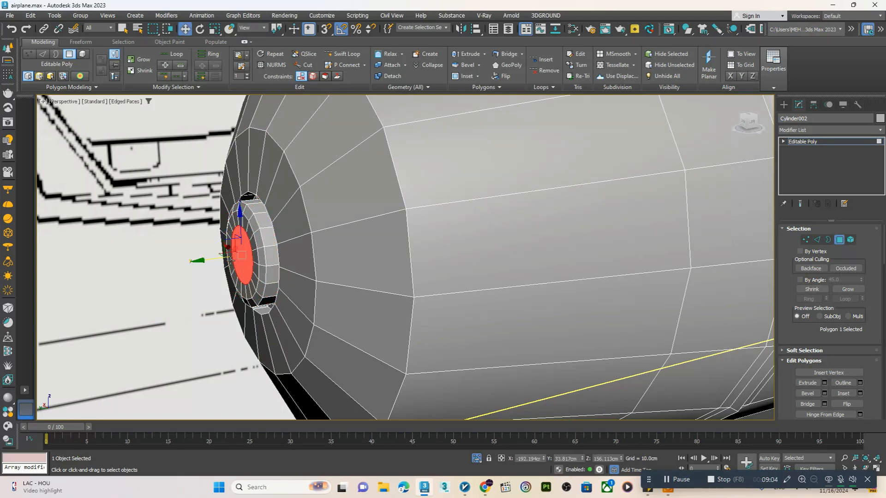
{"action": "right_click", "coordinate": [222, 252]}
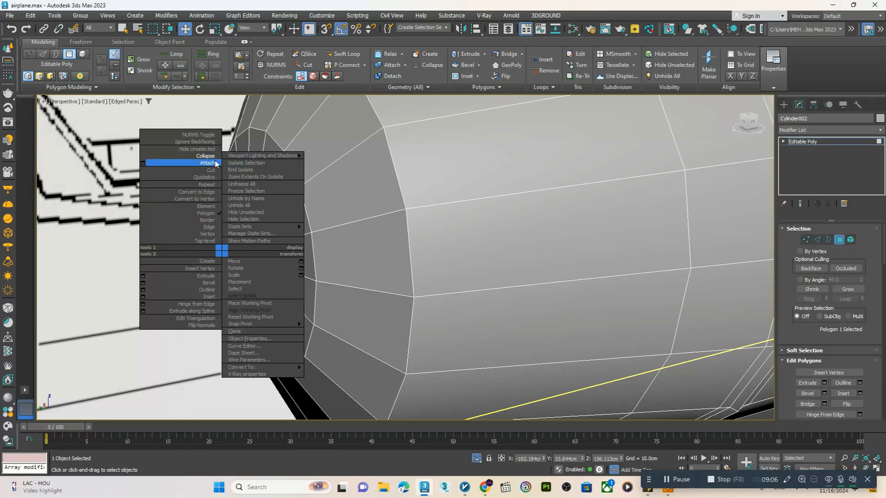
{"action": "left_click", "coordinate": [211, 156]}
Select the cap polygon deep inside the engine's front intake and delete it
{"action": "scroll", "coordinate": [244, 203], "scroll_direction": "down", "scroll_amount": 4}
{"action": "middle_click_drag", "start_coordinate": [333, 218], "coordinate": [259, 270]}
{"action": "scroll", "coordinate": [342, 232], "scroll_direction": "down", "scroll_amount": 5}
{"action": "scroll", "coordinate": [441, 323], "scroll_direction": "up", "scroll_amount": 4}
{"action": "middle_click_drag", "start_coordinate": [436, 322], "coordinate": [356, 316], "text": "alt"}
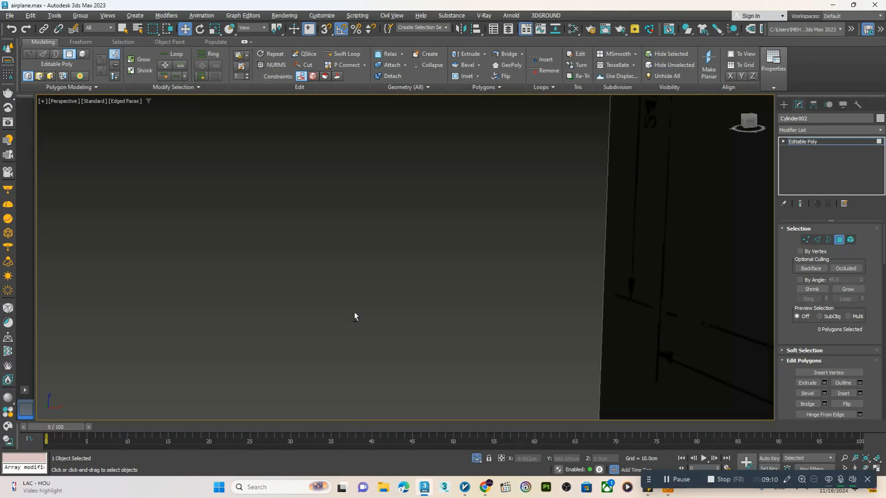
{"action": "scroll", "coordinate": [309, 300], "scroll_direction": "down", "scroll_amount": 3}
{"action": "mouse_move", "coordinate": [308, 301]}
{"action": "middle_mouse_down", "text": "alt"}
{"action": "mouse_move", "coordinate": [342, 304]}
{"action": "mouse_move", "coordinate": [304, 286]}
{"action": "middle_mouse_up", "text": "alt"}
{"action": "scroll", "coordinate": [323, 288], "scroll_direction": "up", "scroll_amount": 4}
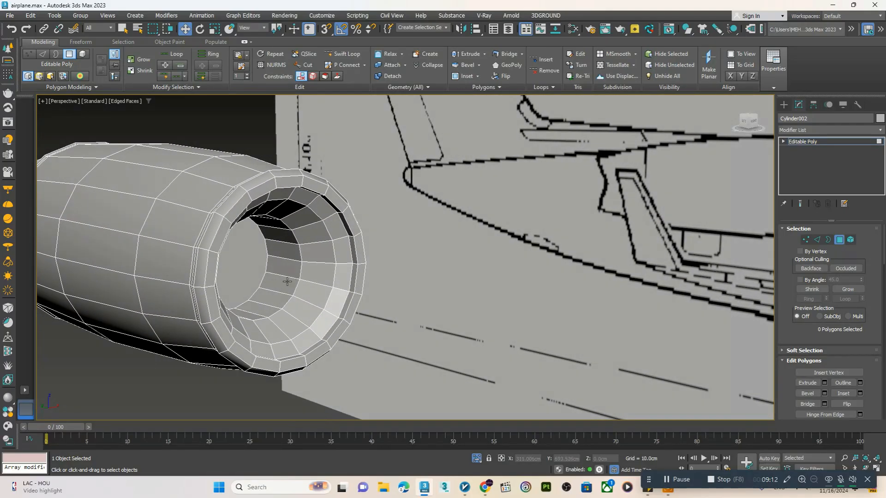
{"action": "key", "text": "4"}
{"action": "left_click", "coordinate": [256, 264]}
{"action": "left_click", "coordinate": [245, 267]}
{"action": "key", "text": "4"}
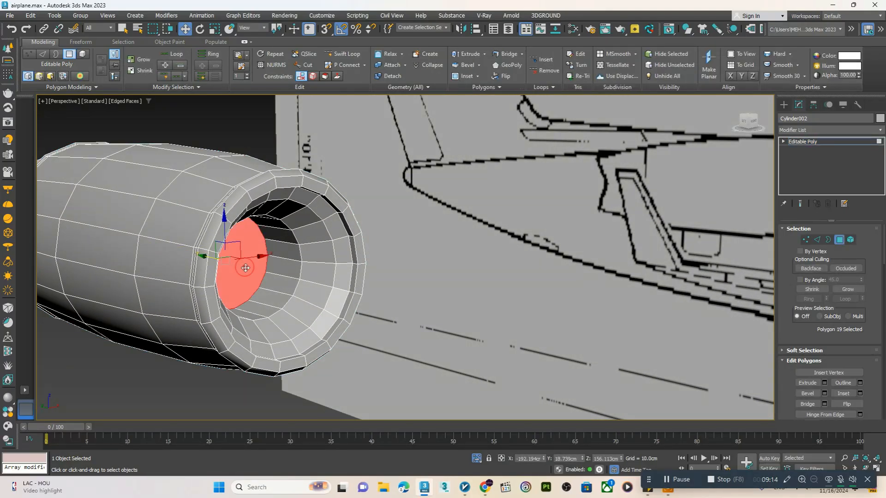
{"action": "key", "text": "Delete"}
Apply a TurboSmooth modifier to the engine and turn off the edged-faces display in the perspective view
{"action": "scroll", "coordinate": [253, 271], "scroll_direction": "down", "scroll_amount": 5}
{"action": "middle_click_drag", "start_coordinate": [441, 267], "coordinate": [480, 258], "text": "alt"}
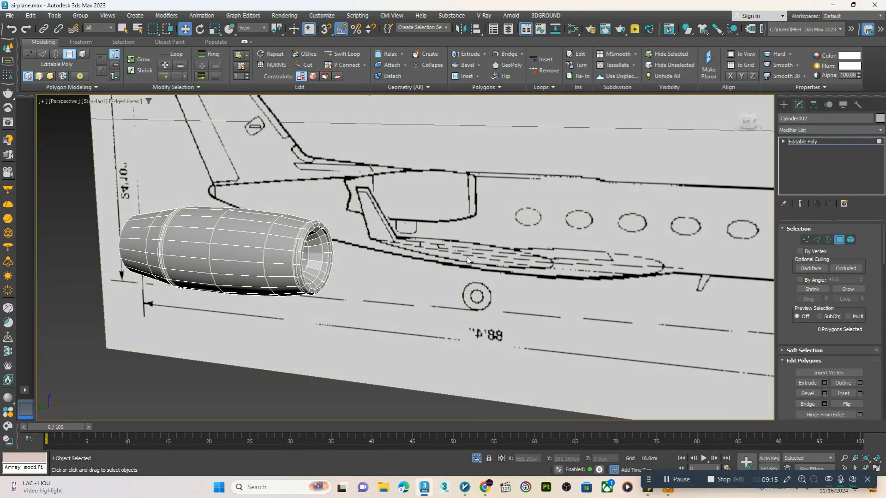
{"action": "left_click", "coordinate": [808, 141]}
{"action": "left_click", "coordinate": [808, 131]}
{"action": "type", "text": "tu"}
{"action": "key", "text": "Return"}
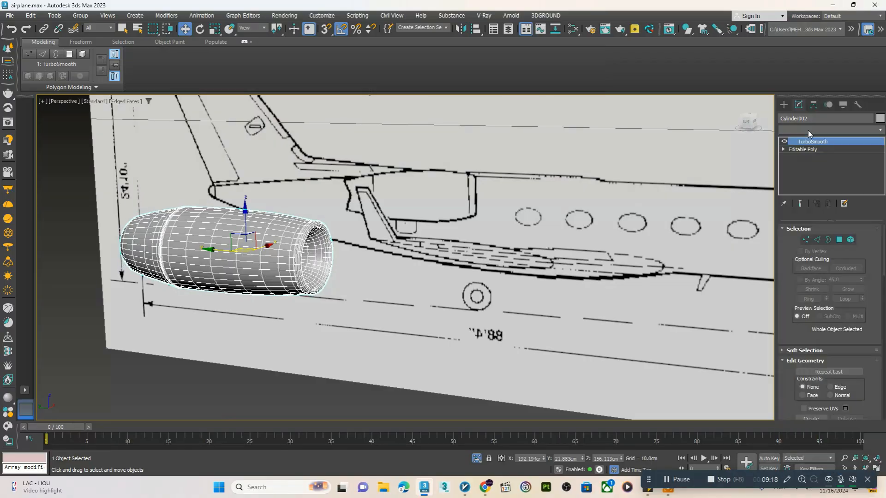
{"action": "key", "text": "F4"}
{"action": "scroll", "coordinate": [346, 231], "scroll_direction": "down", "scroll_amount": 4}
{"action": "mouse_move", "coordinate": [346, 232]}
{"action": "middle_mouse_down", "text": "alt"}
{"action": "mouse_move", "coordinate": [367, 230]}
{"action": "mouse_move", "coordinate": [358, 234]}
{"action": "middle_mouse_up", "text": "alt"}
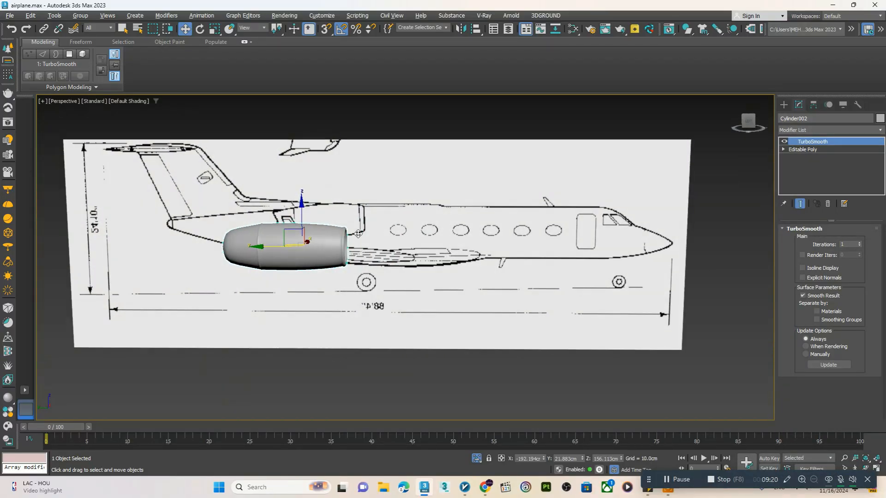
End the engine's isolation to bring back the airplane body and check the engine's placement beside the fuselage
{"action": "key", "text": "f"}
{"action": "key", "text": "F4"}
{"action": "key", "text": "alt+w"}
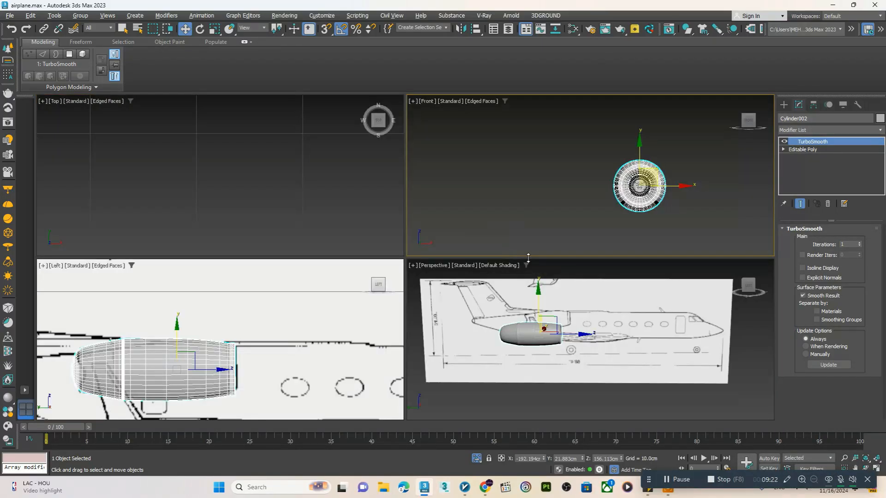
{"action": "middle_click", "coordinate": [508, 311]}
{"action": "key", "text": "alt+w"}
{"action": "middle_click_drag", "start_coordinate": [392, 275], "coordinate": [346, 299], "text": "alt"}
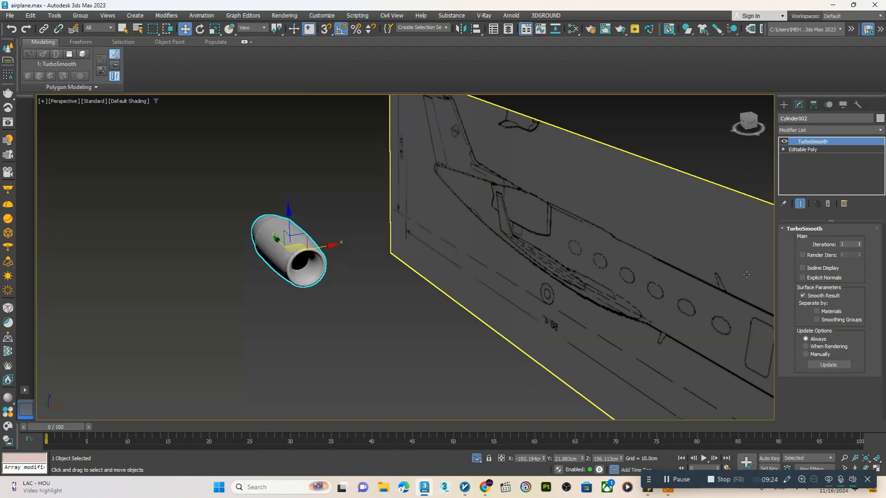
{"action": "left_click", "coordinate": [478, 459]}
{"action": "left_click", "coordinate": [477, 459]}
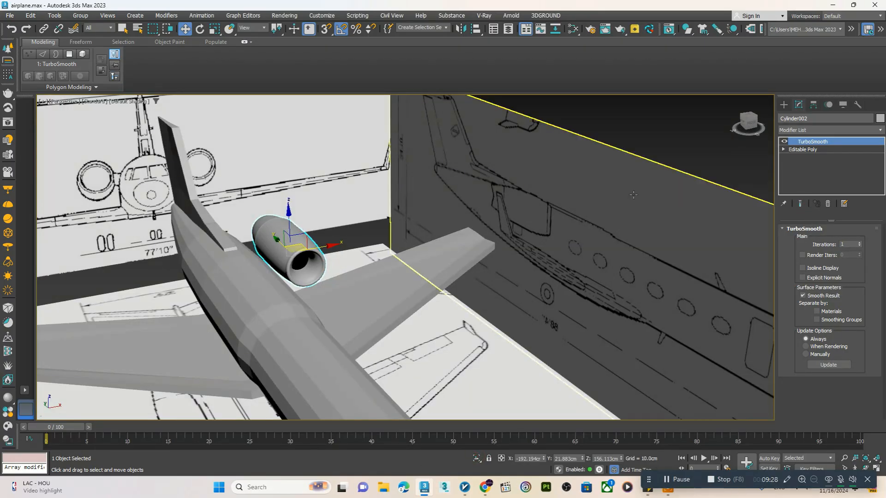
{"action": "middle_click_drag", "start_coordinate": [323, 277], "coordinate": [322, 248], "text": "alt"}
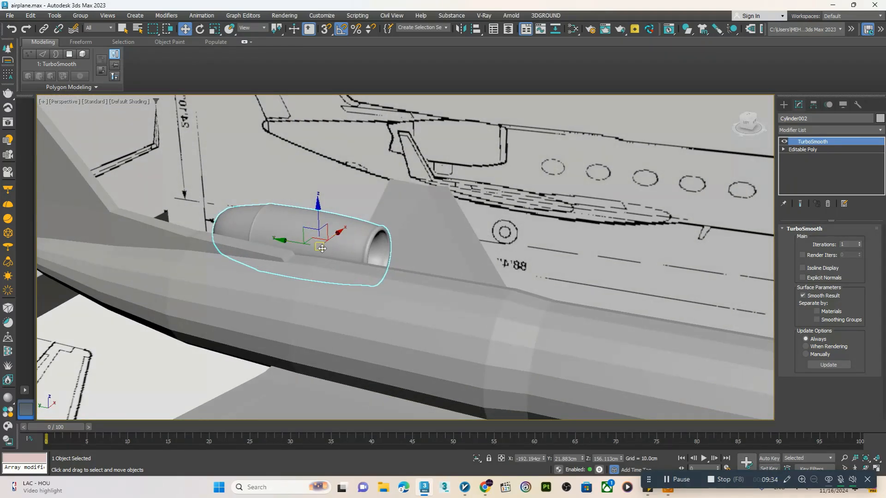
{"action": "middle_click_drag", "start_coordinate": [322, 248], "coordinate": [326, 262], "text": "alt"}
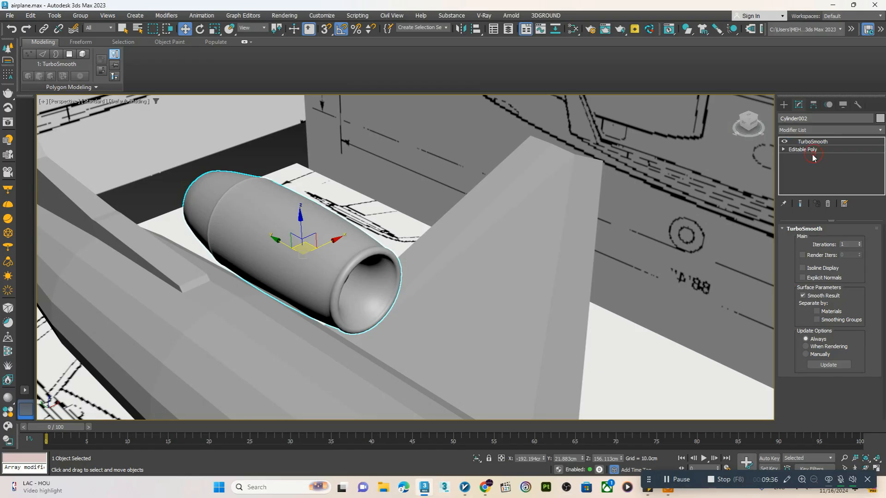
Select the two engine side polygons facing the fuselage at Editable Poly level, extrude them slightly outward and flatten them
{"action": "key", "text": "F4"}
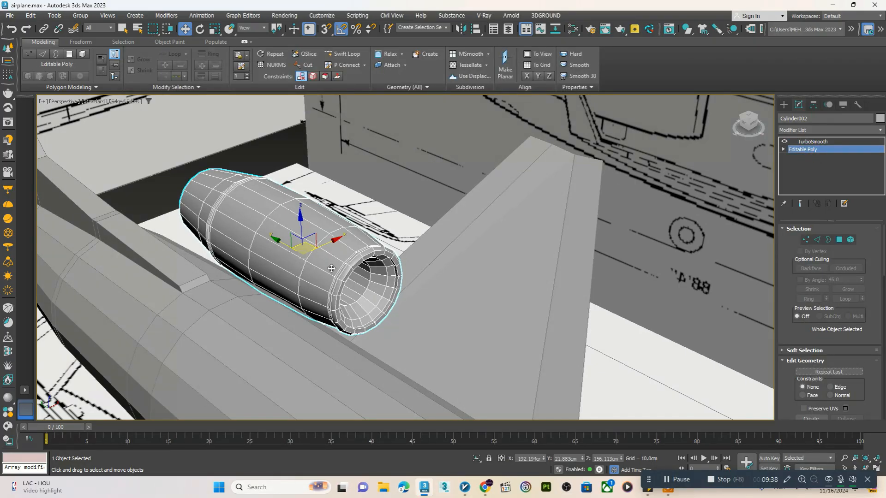
{"action": "scroll", "coordinate": [245, 288], "scroll_direction": "up", "scroll_amount": 3}
{"action": "key", "text": "4"}
{"action": "left_click", "coordinate": [235, 239]}
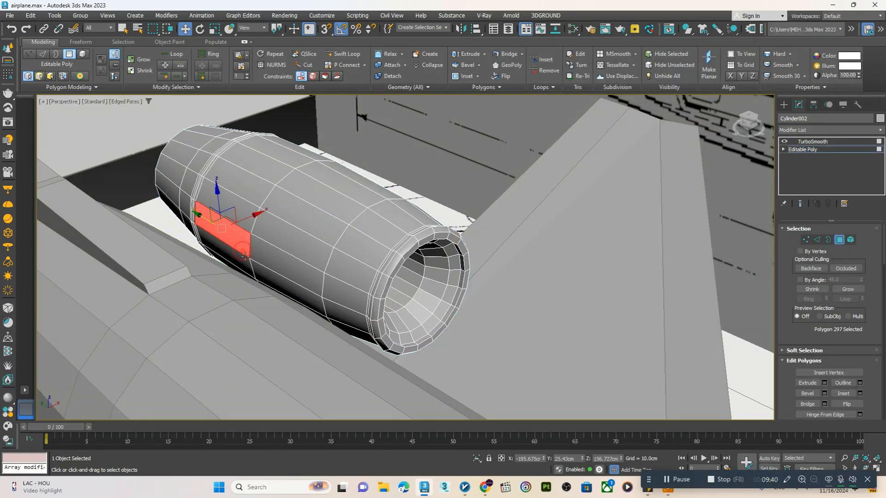
{"action": "left_click", "coordinate": [265, 259], "text": "ctrl"}
{"action": "middle_click_drag", "start_coordinate": [280, 272], "coordinate": [270, 261], "text": "alt"}
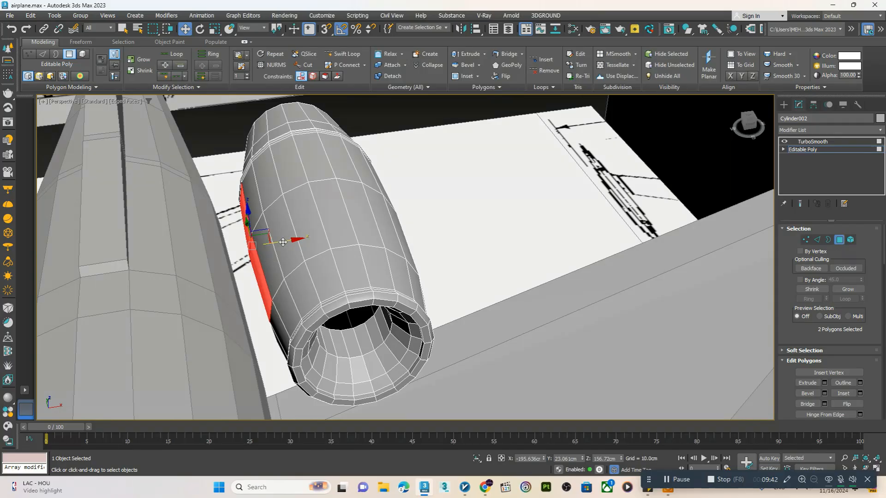
{"action": "left_click_drag", "start_coordinate": [283, 241], "coordinate": [274, 242]}
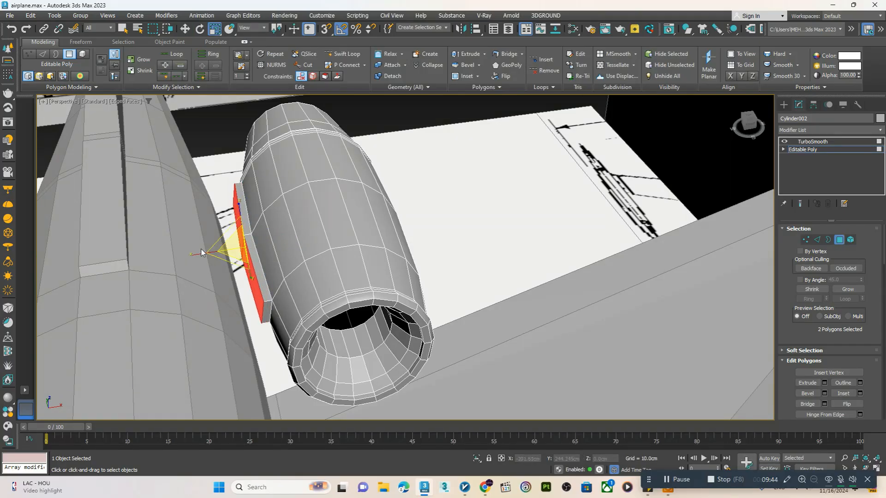
{"action": "key", "text": "w"}
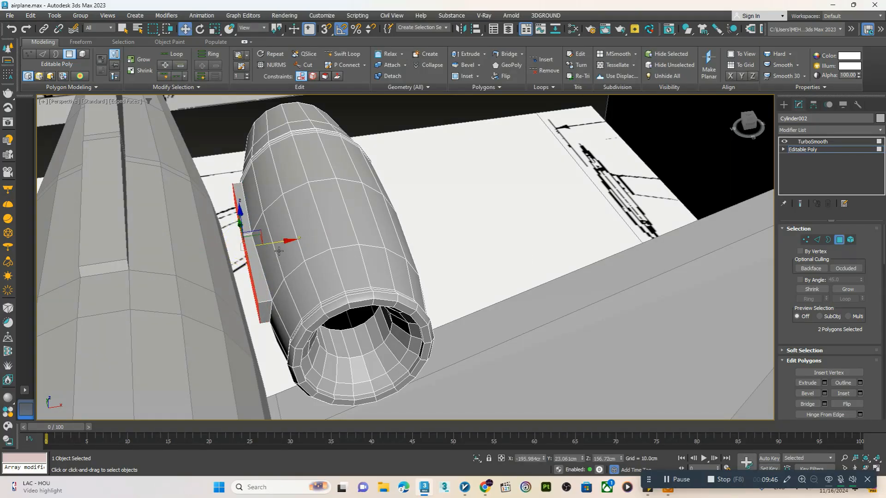
Extend the flattened side polygons into the fuselage to form the engine's connecting pylon
{"action": "left_click_drag", "start_coordinate": [278, 250], "coordinate": [212, 246]}
{"action": "middle_click_drag", "start_coordinate": [187, 249], "coordinate": [382, 235]}
{"action": "scroll", "coordinate": [288, 260], "scroll_direction": "down", "scroll_amount": 5}
{"action": "scroll", "coordinate": [281, 247], "scroll_direction": "up", "scroll_amount": 5}
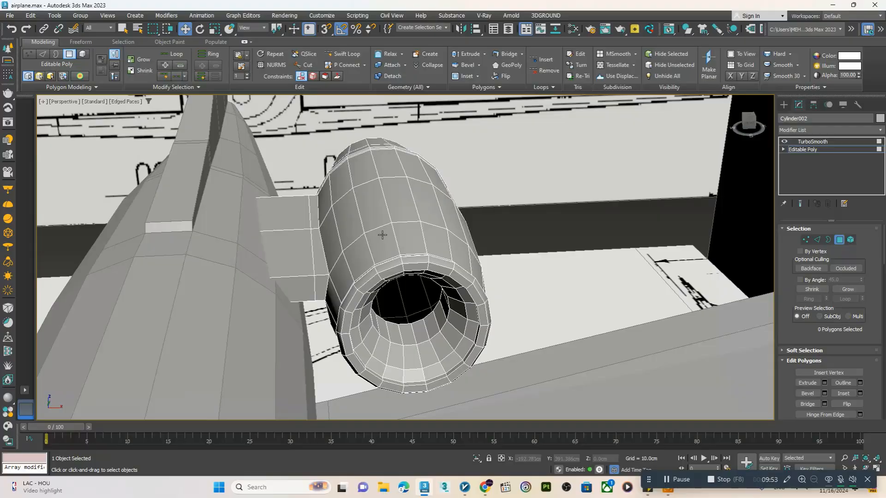
Return to the engine's TurboSmooth level with edged faces off and lower the engine slightly beside the fuselage
{"action": "left_click", "coordinate": [812, 141]}
{"action": "scroll", "coordinate": [368, 264], "scroll_direction": "down", "scroll_amount": 3}
{"action": "key", "text": "F4"}
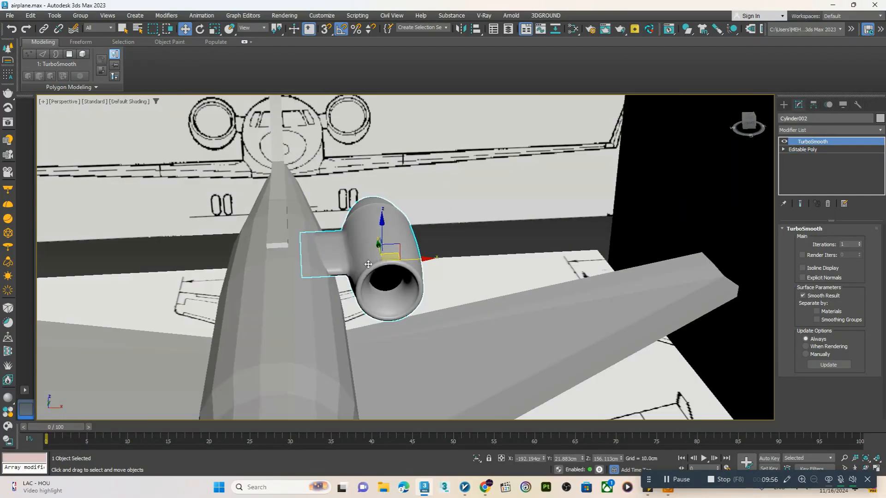
{"action": "middle_click_drag", "start_coordinate": [368, 264], "coordinate": [582, 213], "text": "alt"}
{"action": "scroll", "coordinate": [383, 275], "scroll_direction": "down", "scroll_amount": 6}
{"action": "scroll", "coordinate": [362, 276], "scroll_direction": "up", "scroll_amount": 5}
{"action": "scroll", "coordinate": [386, 254], "scroll_direction": "up", "scroll_amount": 3}
{"action": "key", "text": "e"}
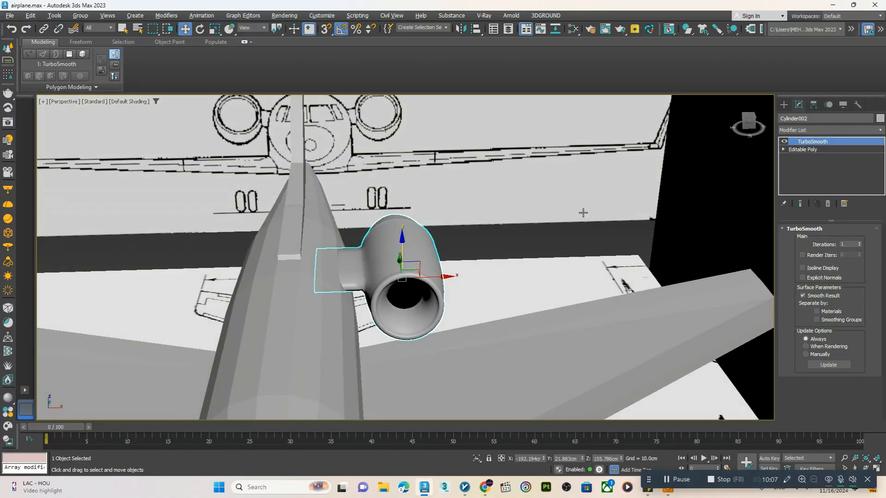
Add a Symmetry modifier to the engine and set its mirror axis to X
{"action": "left_click", "coordinate": [799, 132]}
{"action": "type", "text": "sy"}
{"action": "key", "text": "Return"}
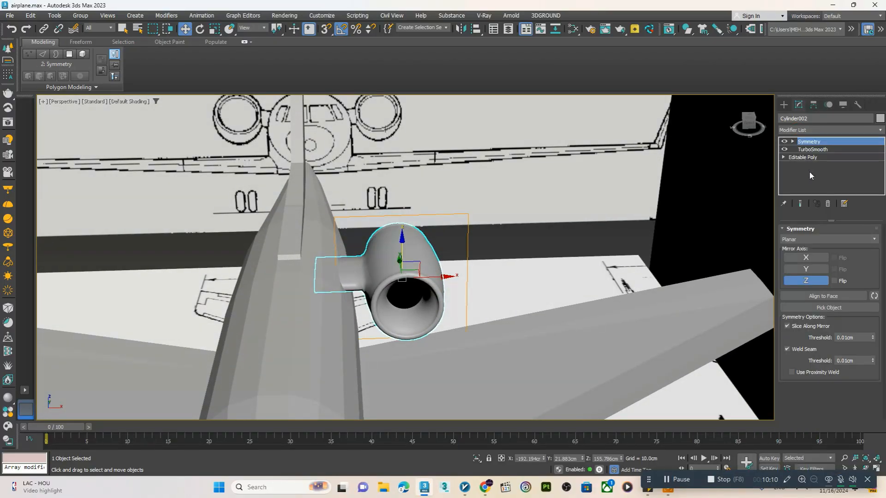
{"action": "left_click", "coordinate": [805, 259]}
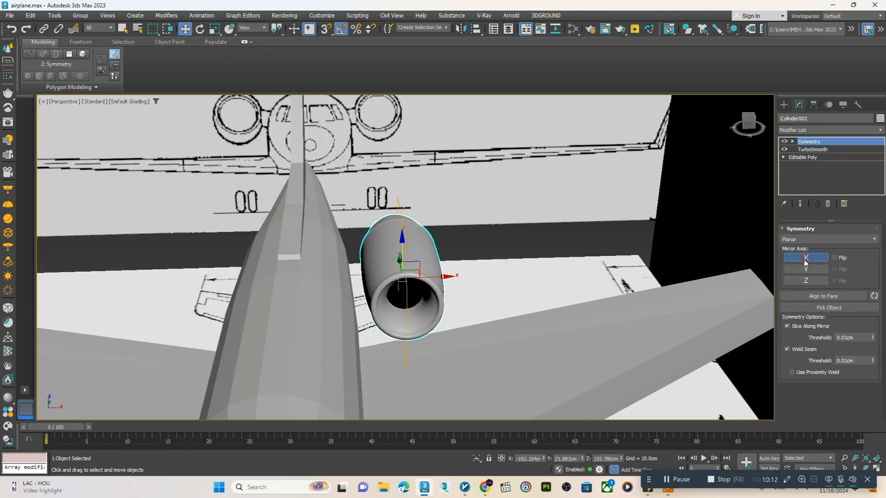
Move the Symmetry mirror plane to the fuselage centreline so a matching engine sits on the opposite side
{"action": "left_click", "coordinate": [809, 144]}
{"action": "left_click_drag", "start_coordinate": [427, 276], "coordinate": [301, 274]}
{"action": "middle_click_drag", "start_coordinate": [301, 273], "coordinate": [300, 281], "text": "alt"}
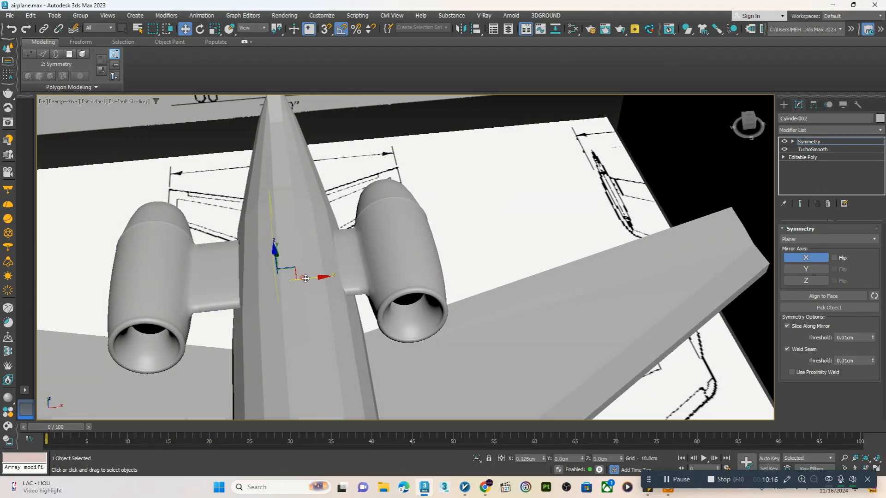
{"action": "left_click_drag", "start_coordinate": [305, 279], "coordinate": [317, 279]}
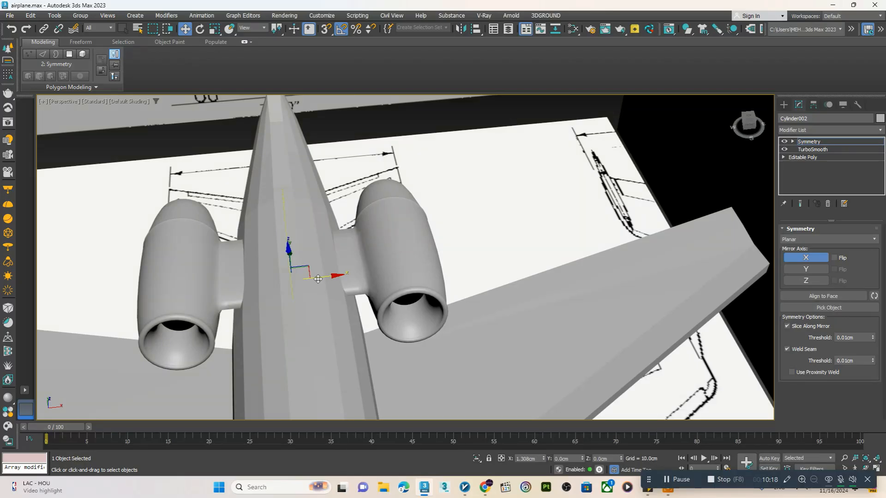
{"action": "middle_click_drag", "start_coordinate": [318, 280], "coordinate": [324, 300], "text": "alt"}
Select the airplane body and examine its overall shape with the engines, with and without edged faces
{"action": "left_click", "coordinate": [784, 105]}
{"action": "left_click", "coordinate": [509, 314]}
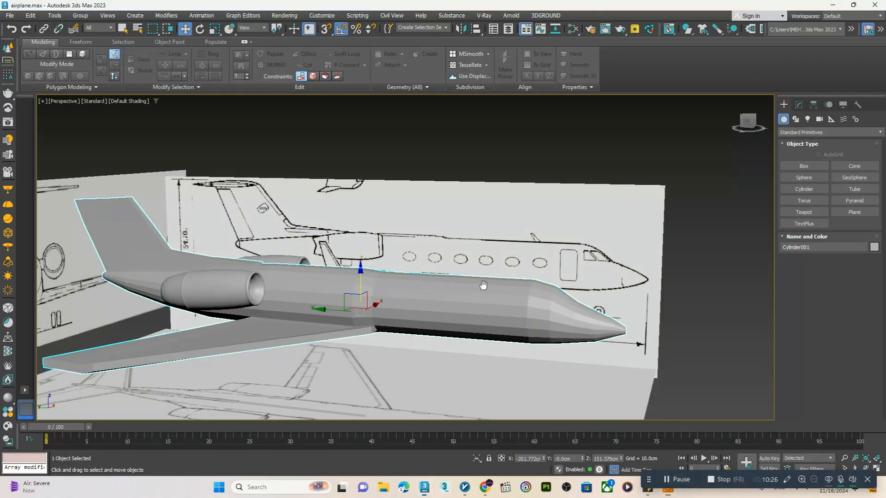
{"action": "key", "text": "F4"}
{"action": "mouse_move", "coordinate": [481, 283]}
{"action": "middle_mouse_down", "text": "alt"}
{"action": "mouse_move", "coordinate": [409, 302]}
{"action": "mouse_move", "coordinate": [457, 302]}
{"action": "middle_mouse_up", "text": "alt"}
{"action": "scroll", "coordinate": [332, 273], "scroll_direction": "up", "scroll_amount": 3}
{"action": "key", "text": "F4"}
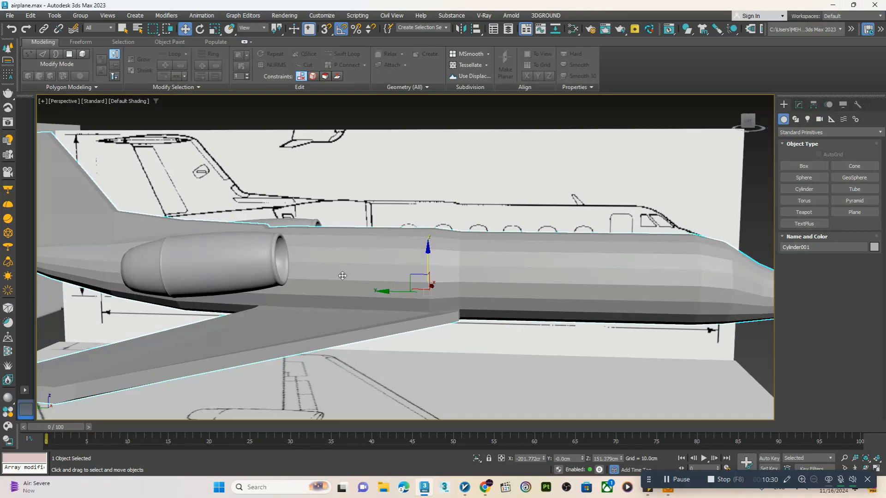
{"action": "scroll", "coordinate": [356, 286], "scroll_direction": "down", "scroll_amount": 3}
{"action": "middle_click_drag", "start_coordinate": [359, 287], "coordinate": [406, 249], "text": "alt"}
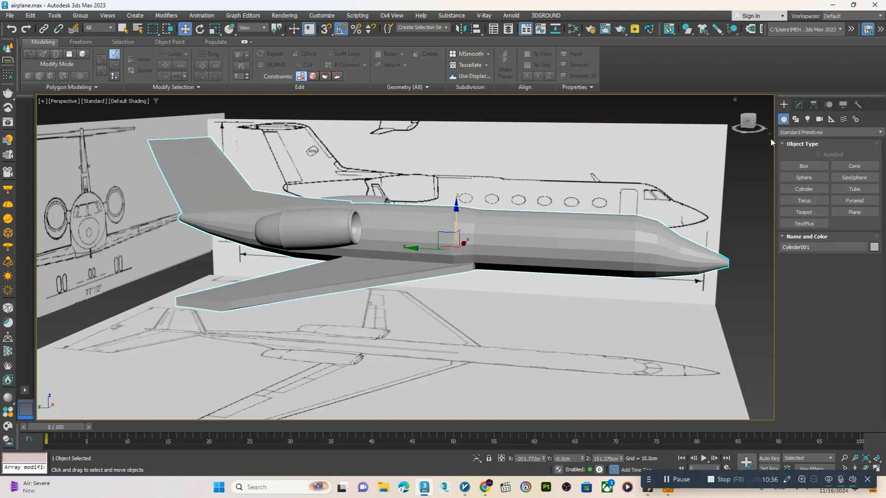
Show edged faces on the airplane body and select the three end polygons at the near wing's tip
{"action": "left_click", "coordinate": [799, 105]}
{"action": "key", "text": "F4"}
{"action": "scroll", "coordinate": [242, 305], "scroll_direction": "up", "scroll_amount": 3}
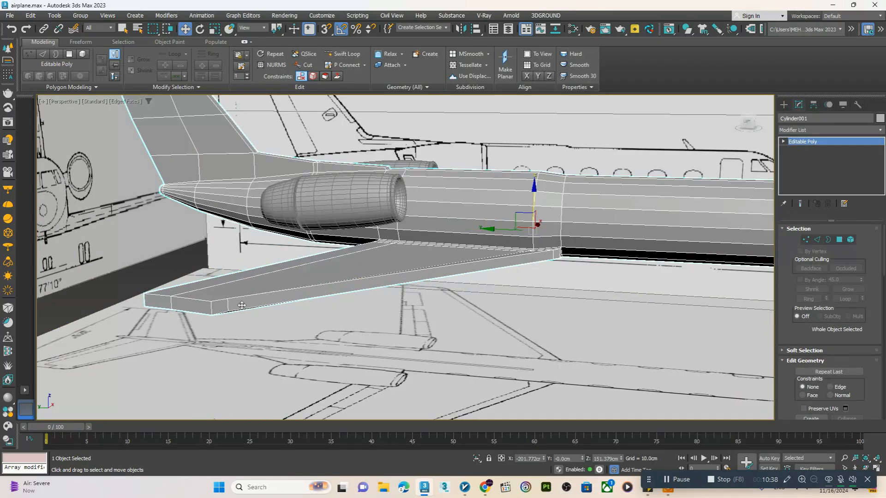
{"action": "scroll", "coordinate": [199, 298], "scroll_direction": "down", "scroll_amount": 3}
{"action": "middle_click_drag", "start_coordinate": [244, 302], "coordinate": [219, 304], "text": "alt"}
{"action": "scroll", "coordinate": [213, 301], "scroll_direction": "up", "scroll_amount": 1}
{"action": "scroll", "coordinate": [144, 276], "scroll_direction": "up", "scroll_amount": 7}
{"action": "middle_click_drag", "start_coordinate": [144, 276], "coordinate": [167, 284]}
{"action": "key", "text": "4"}
{"action": "left_click", "coordinate": [205, 288]}
{"action": "left_click", "coordinate": [172, 263], "text": "ctrl"}
{"action": "left_click", "coordinate": [151, 243], "text": "ctrl"}
{"action": "scroll", "coordinate": [185, 282], "scroll_direction": "down", "scroll_amount": 2}
Extrude the wing tip's end polygons slightly outward and rotate them so they tilt upward for a winglet
{"action": "middle_click_drag", "start_coordinate": [167, 284], "coordinate": [377, 332]}
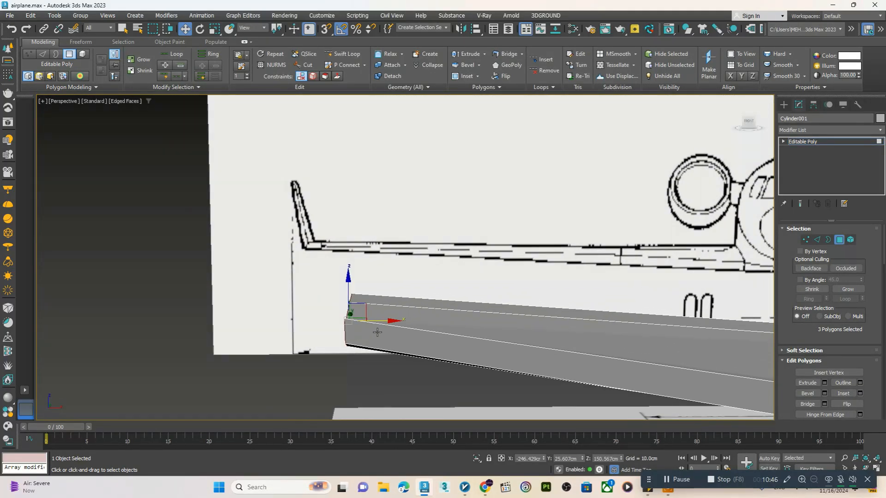
{"action": "key", "text": "e"}
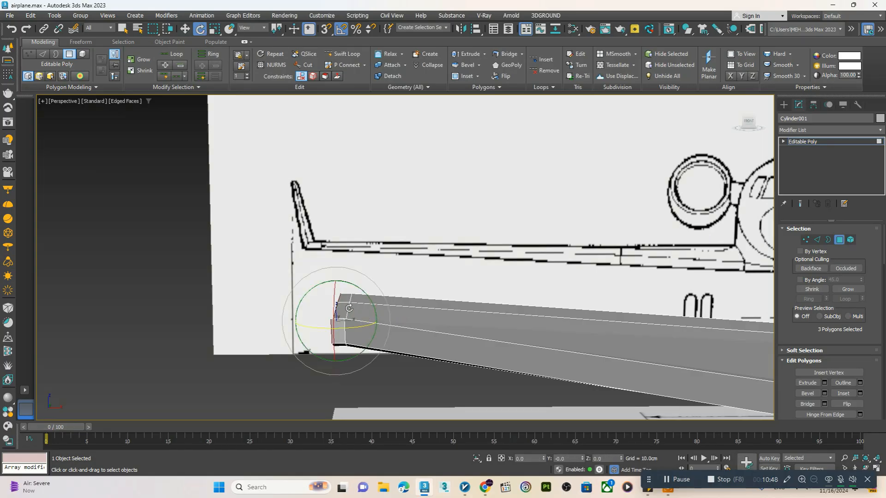
{"action": "key", "text": "w"}
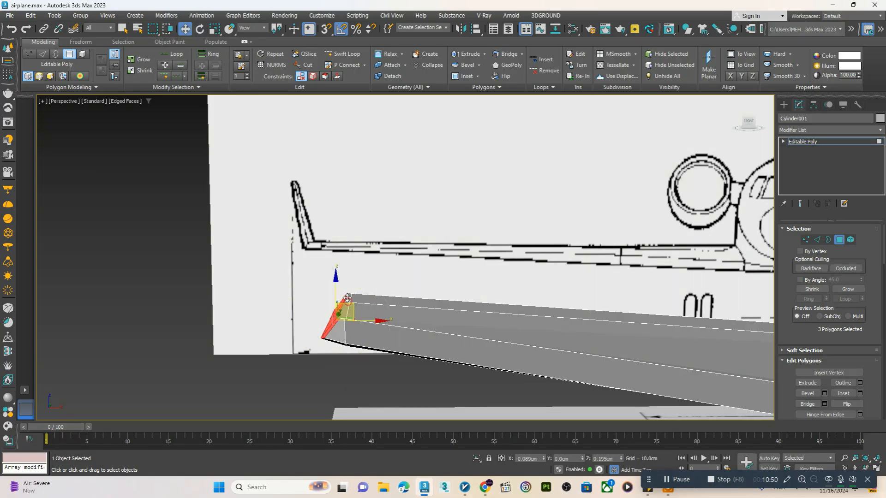
{"action": "key", "text": "e"}
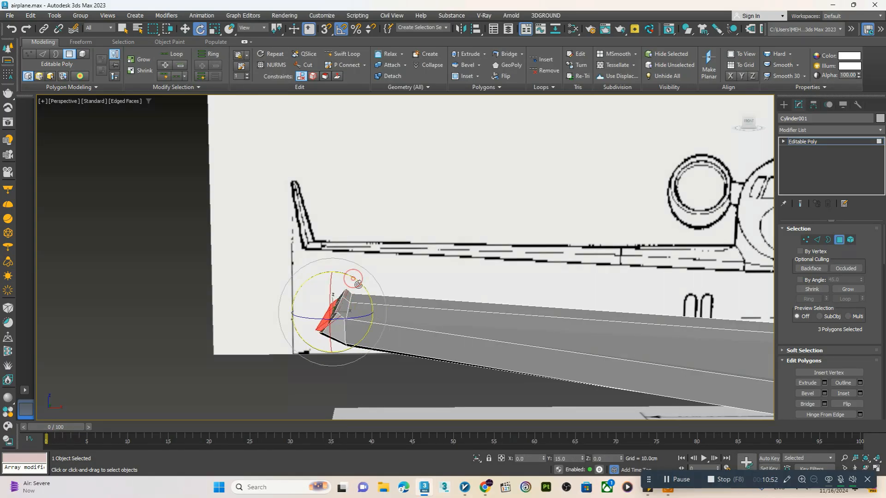
{"action": "key", "text": "F12"}
{"action": "left_click", "coordinate": [508, 214]}
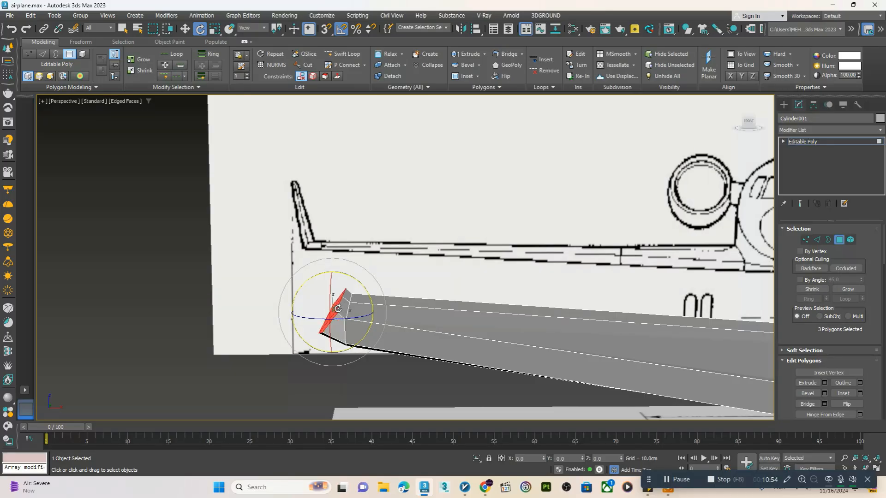
Extrude the tilted tip polygons upward into a slanted winglet with a level end that is narrowed across its thickness
{"action": "key", "text": "w"}
{"action": "left_click_drag", "start_coordinate": [349, 294], "coordinate": [343, 265]}
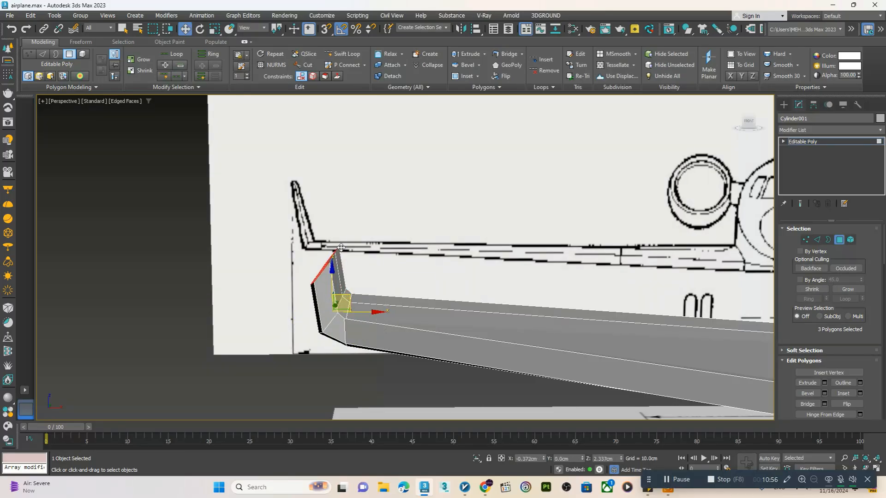
{"action": "key", "text": "r"}
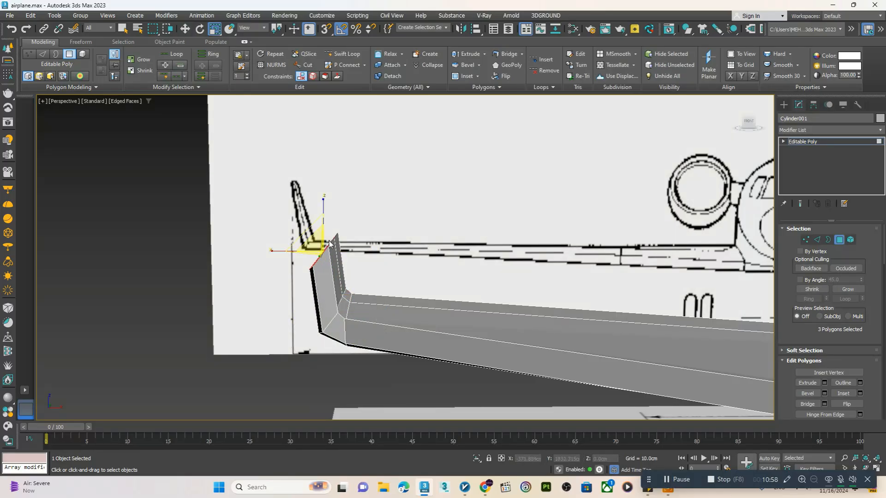
{"action": "left_click_drag", "start_coordinate": [325, 211], "coordinate": [326, 215]}
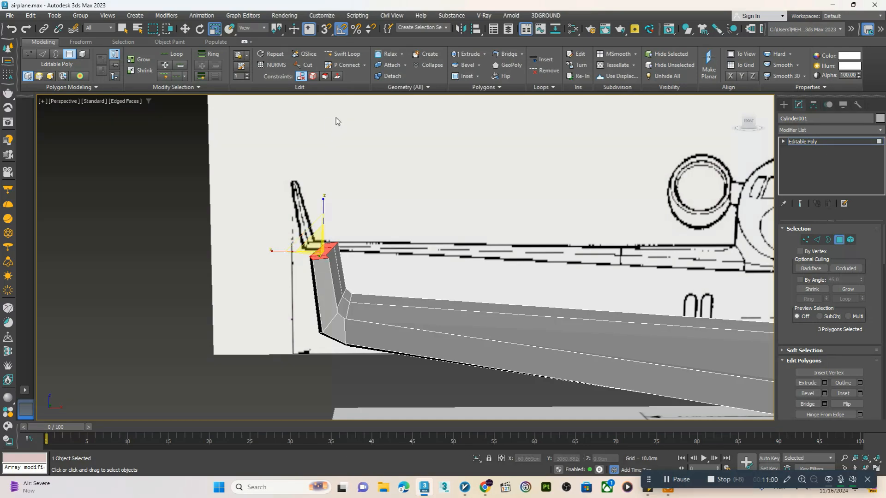
{"action": "left_click_drag", "start_coordinate": [286, 251], "coordinate": [303, 249]}
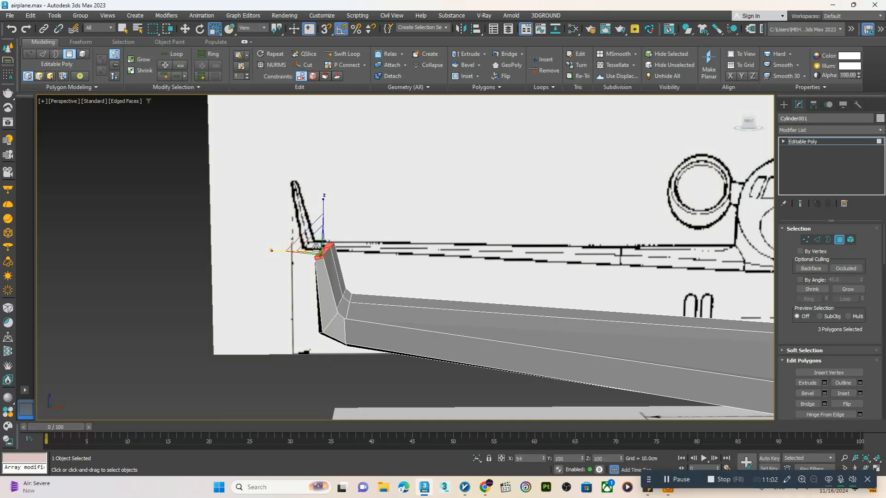
Insert an edge loop across the wing near the winglet with Swift Loop and leave polygon editing
{"action": "scroll", "coordinate": [318, 247], "scroll_direction": "down", "scroll_amount": 5}
{"action": "middle_click_drag", "start_coordinate": [413, 265], "coordinate": [341, 270]}
{"action": "left_click", "coordinate": [340, 55]}
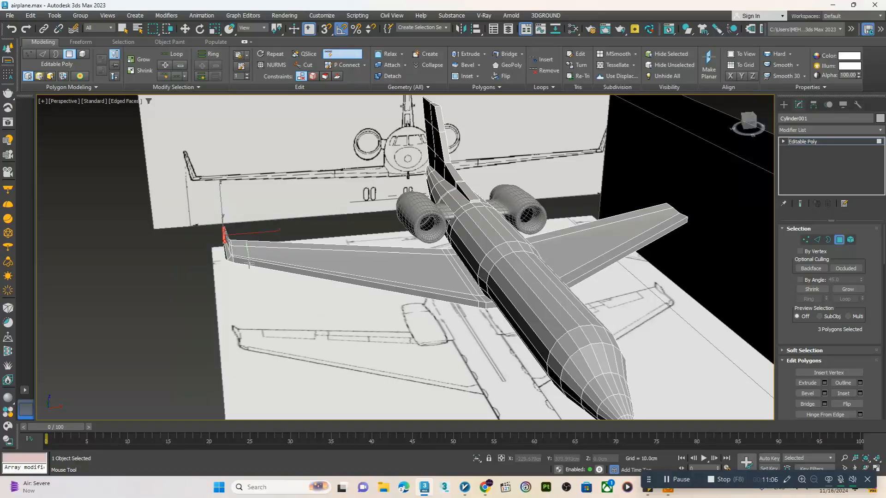
{"action": "right_click", "coordinate": [247, 262]}
{"action": "middle_click_drag", "start_coordinate": [482, 252], "coordinate": [450, 259]}
{"action": "left_click", "coordinate": [804, 143]}
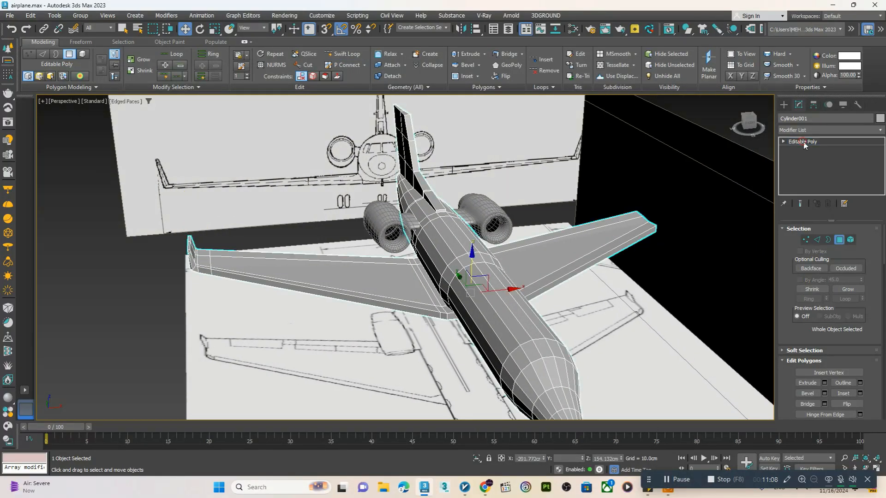
Add a TurboSmooth modifier with 2 iterations to the airplane body and show its edged faces
{"action": "middle_click_drag", "start_coordinate": [357, 244], "coordinate": [424, 211], "text": "alt"}
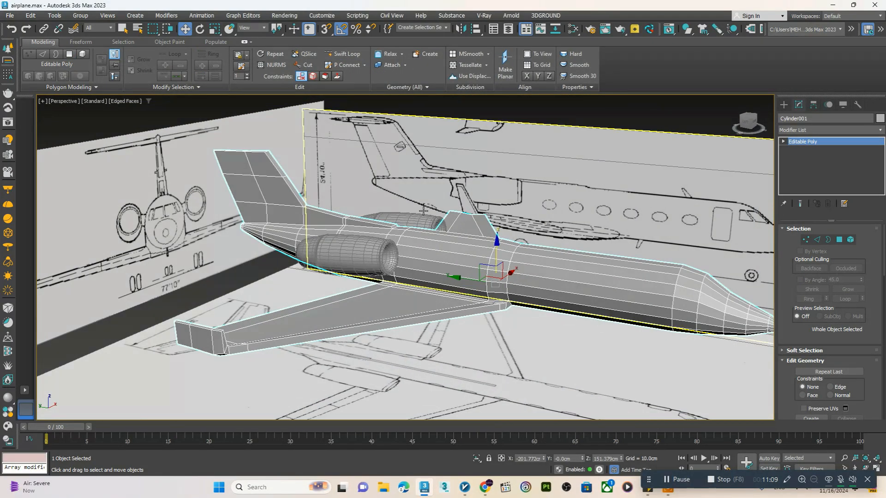
{"action": "left_click", "coordinate": [848, 132]}
{"action": "type", "text": "tu"}
{"action": "key", "text": "Return"}
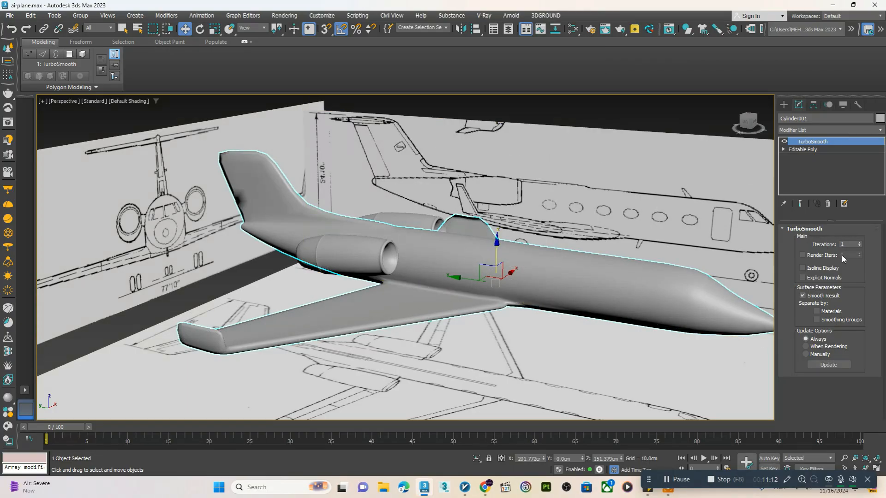
{"action": "left_click", "coordinate": [859, 242]}
{"action": "key", "text": "F4"}
{"action": "scroll", "coordinate": [342, 245], "scroll_direction": "down", "scroll_amount": 4}
{"action": "middle_click_drag", "start_coordinate": [319, 251], "coordinate": [356, 233], "text": "alt"}
{"action": "scroll", "coordinate": [258, 205], "scroll_direction": "up", "scroll_amount": 6}
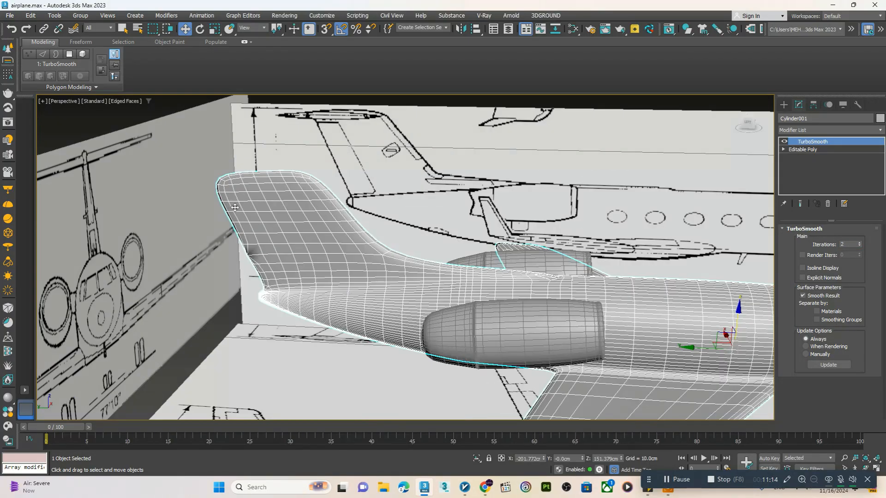
Insert supporting edge loops near the tail fin's trailing edge, leading edge and base with Swift Loop
{"action": "middle_click_drag", "start_coordinate": [239, 216], "coordinate": [363, 282], "text": "alt"}
{"action": "key", "text": "1"}
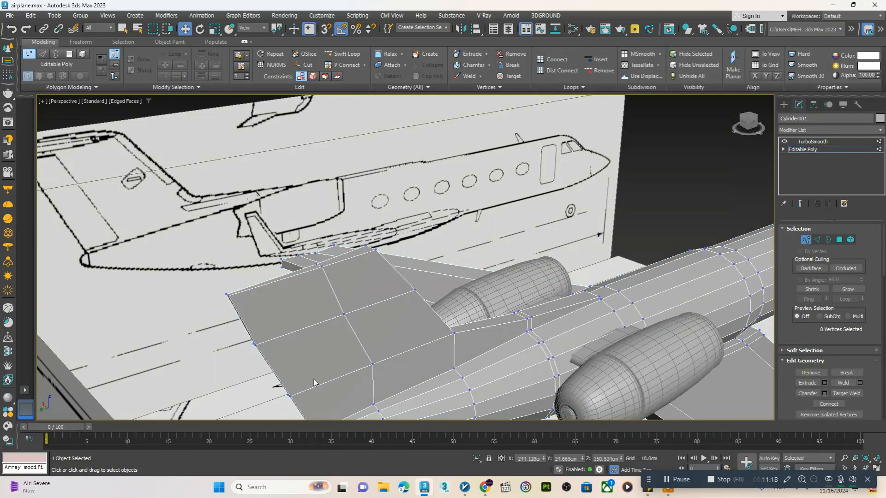
{"action": "scroll", "coordinate": [303, 395], "scroll_direction": "up", "scroll_amount": 5}
{"action": "left_click", "coordinate": [268, 408]}
{"action": "scroll", "coordinate": [268, 409], "scroll_direction": "up", "scroll_amount": 5}
{"action": "scroll", "coordinate": [312, 376], "scroll_direction": "down", "scroll_amount": 6}
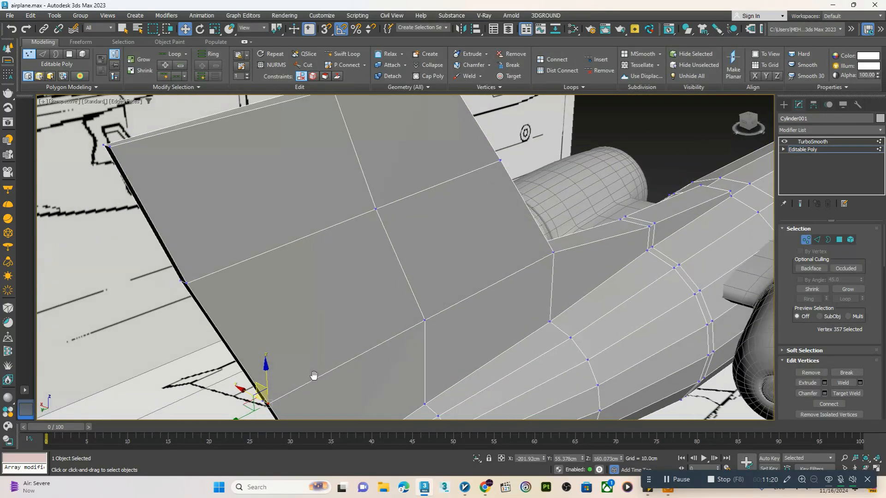
{"action": "scroll", "coordinate": [408, 312], "scroll_direction": "down", "scroll_amount": 3}
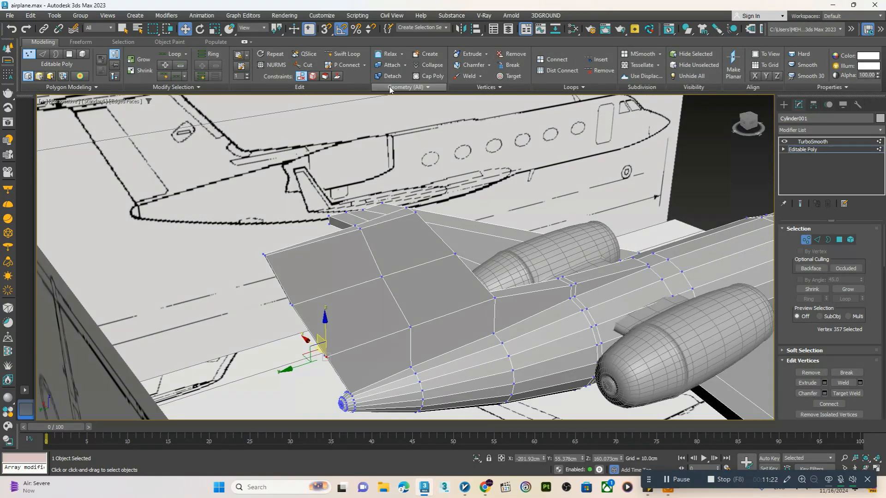
{"action": "left_click", "coordinate": [353, 58]}
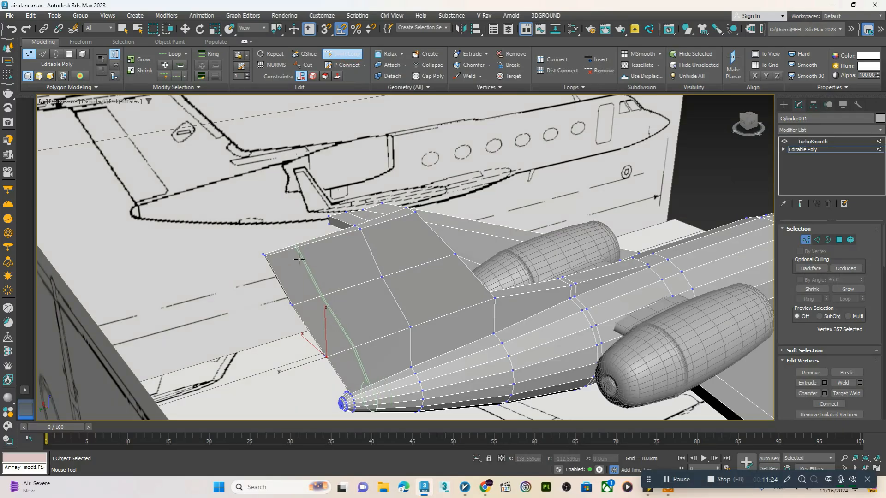
{"action": "left_click", "coordinate": [289, 261]}
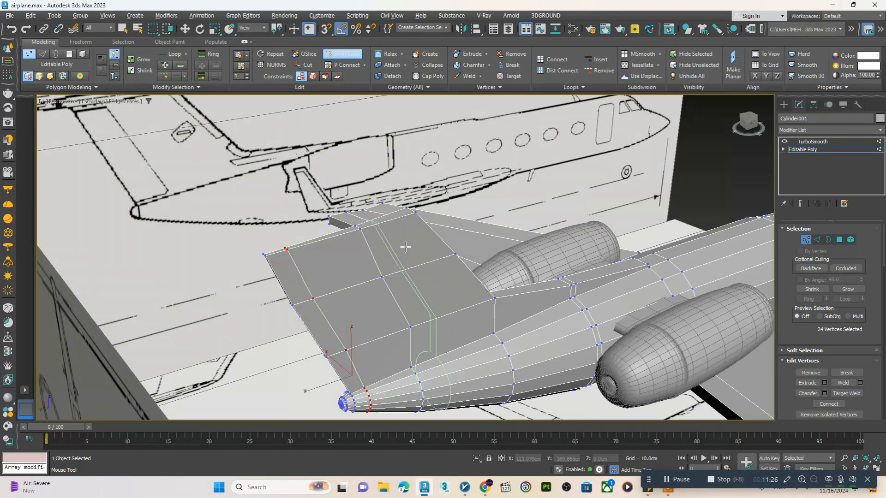
{"action": "middle_click_drag", "start_coordinate": [405, 247], "coordinate": [443, 277], "text": "alt"}
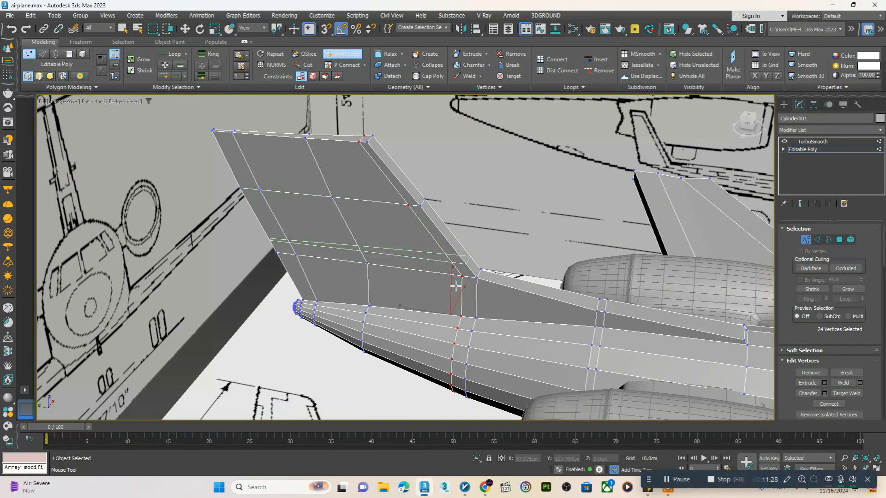
{"action": "left_click", "coordinate": [462, 310]}
{"action": "right_click", "coordinate": [462, 310]}
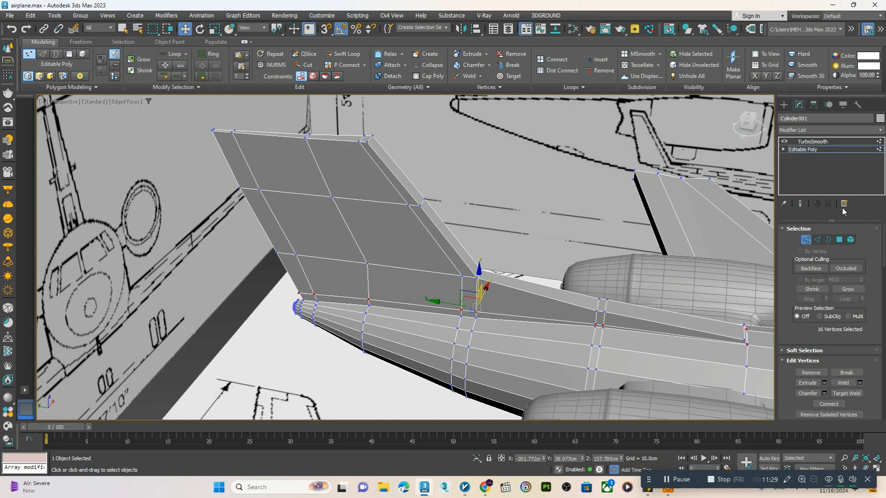
Display the smoothed end result without edged faces and examine the tail fin, engines and wing tips
{"action": "left_click", "coordinate": [801, 204]}
{"action": "middle_click_drag", "start_coordinate": [393, 271], "coordinate": [402, 272], "text": "alt"}
{"action": "scroll", "coordinate": [296, 251], "scroll_direction": "up", "scroll_amount": 5}
{"action": "key", "text": "F4"}
{"action": "left_click", "coordinate": [316, 257]}
{"action": "middle_click_drag", "start_coordinate": [316, 257], "coordinate": [383, 253], "text": "alt"}
{"action": "scroll", "coordinate": [334, 256], "scroll_direction": "down", "scroll_amount": 8}
{"action": "scroll", "coordinate": [383, 254], "scroll_direction": "down", "scroll_amount": 3}
{"action": "middle_click_drag", "start_coordinate": [383, 254], "coordinate": [258, 242]}
{"action": "scroll", "coordinate": [367, 292], "scroll_direction": "up", "scroll_amount": 4}
{"action": "mouse_move", "coordinate": [368, 292]}
{"action": "middle_mouse_down"}
{"action": "mouse_move", "coordinate": [331, 297]}
{"action": "mouse_move", "coordinate": [599, 293]}
{"action": "mouse_move", "coordinate": [371, 290]}
{"action": "middle_mouse_up"}
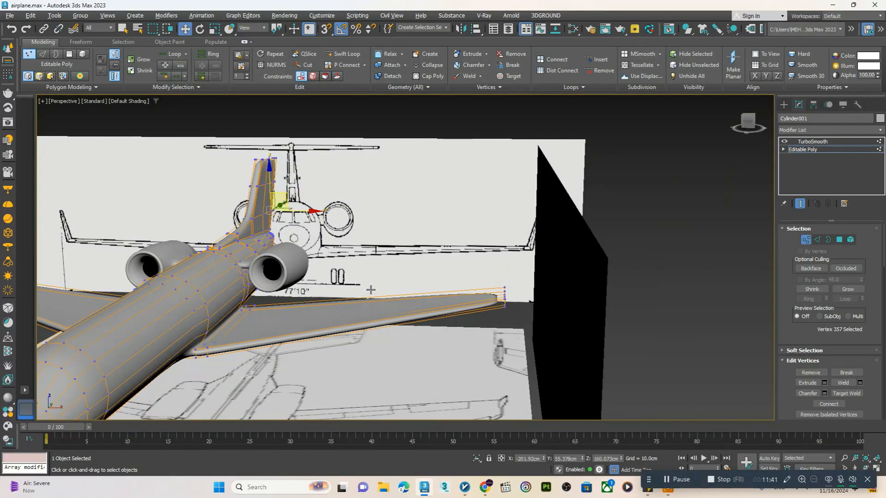
Hide the smoothed end result and select the end polygons at the opposite wing's tip
{"action": "left_click", "coordinate": [799, 205]}
{"action": "left_click", "coordinate": [838, 240]}
{"action": "scroll", "coordinate": [480, 318], "scroll_direction": "up", "scroll_amount": 8}
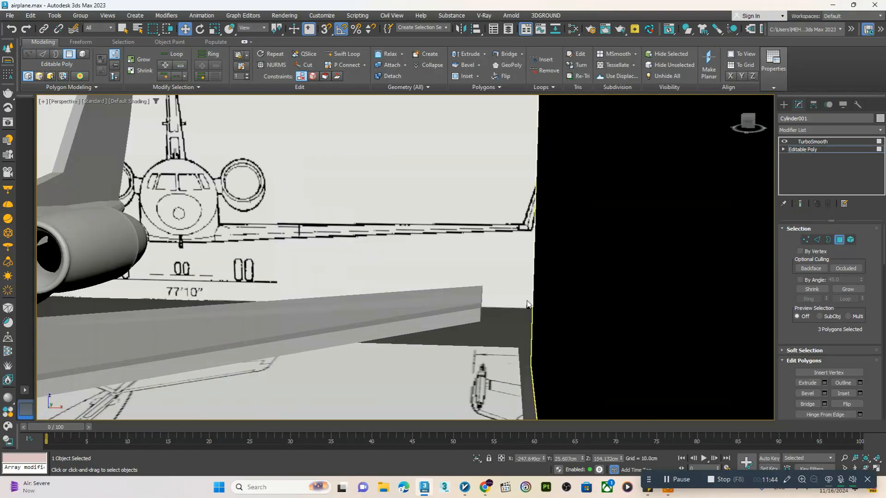
{"action": "left_click", "coordinate": [454, 295]}
{"action": "scroll", "coordinate": [446, 309], "scroll_direction": "up", "scroll_amount": 2}
Extrude the opposite wing tip's end polygons outward and upward with a tilt to form a matching winglet
{"action": "middle_click_drag", "start_coordinate": [446, 309], "coordinate": [543, 225], "text": "alt"}
{"action": "key", "text": "F4"}
{"action": "key", "text": "e"}
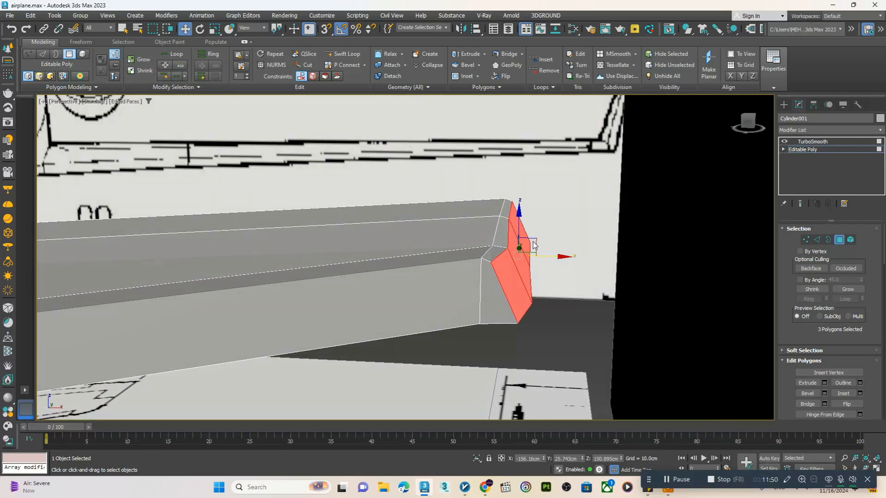
{"action": "key", "text": "r"}
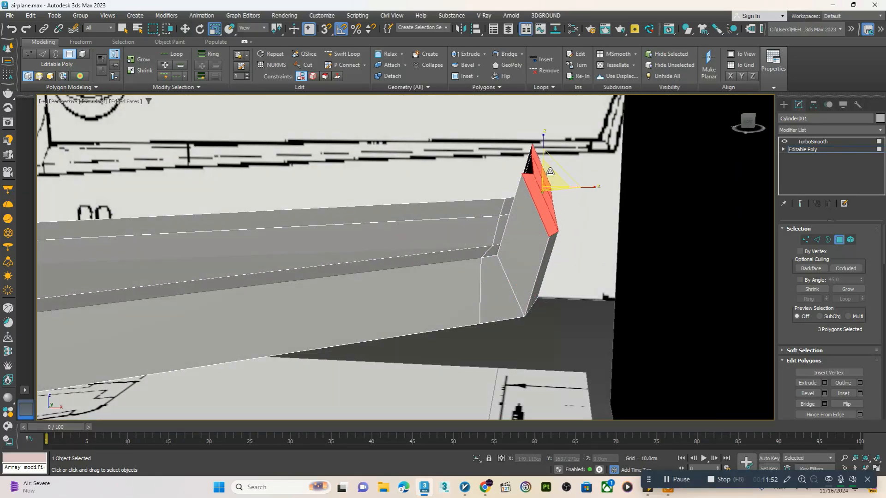
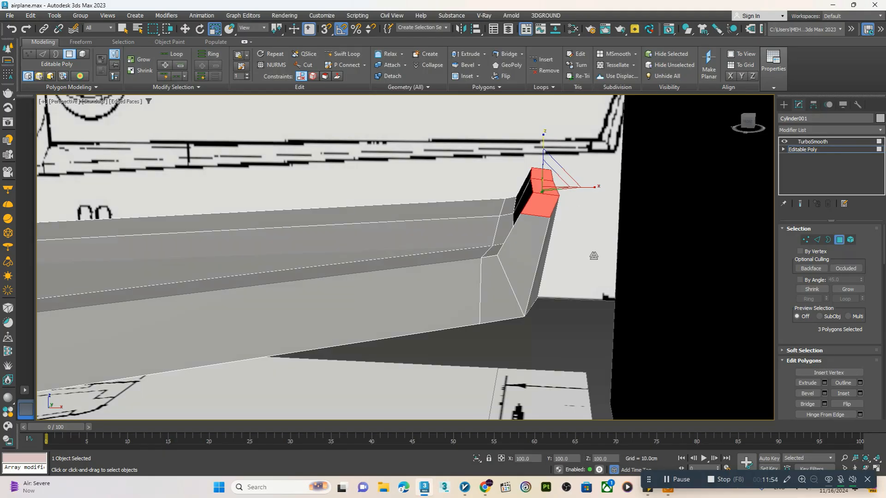
Show the smoothed end result and move the opposite winglet's tip polygons upward to lengthen the winglet
{"action": "scroll", "coordinate": [566, 184], "scroll_direction": "down", "scroll_amount": 7}
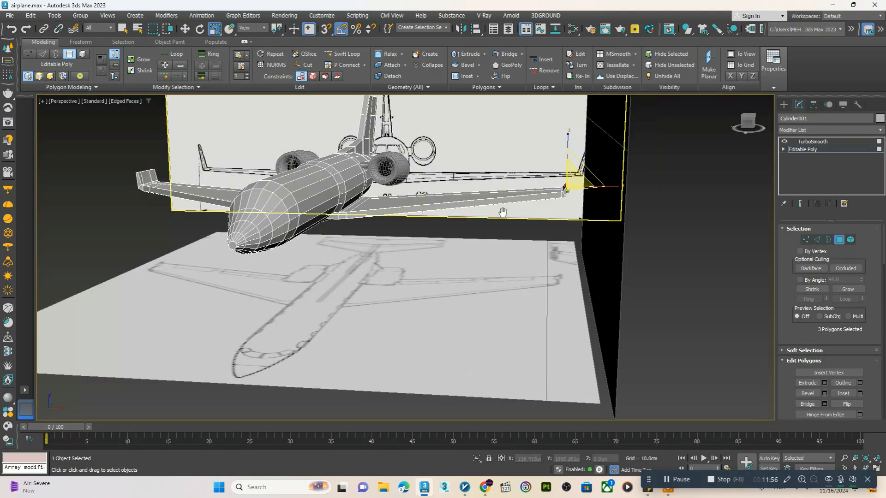
{"action": "middle_click_drag", "start_coordinate": [503, 212], "coordinate": [531, 213], "text": "alt"}
{"action": "scroll", "coordinate": [588, 194], "scroll_direction": "up", "scroll_amount": 5}
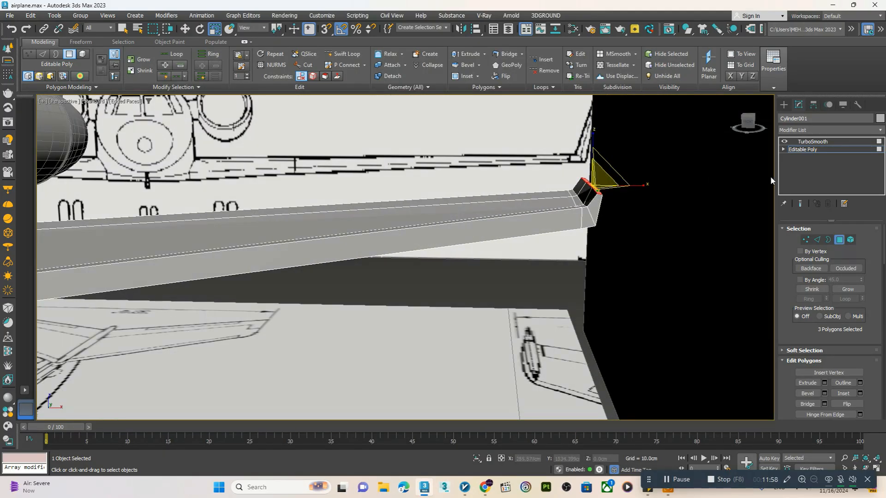
{"action": "scroll", "coordinate": [655, 237], "scroll_direction": "down", "scroll_amount": 8}
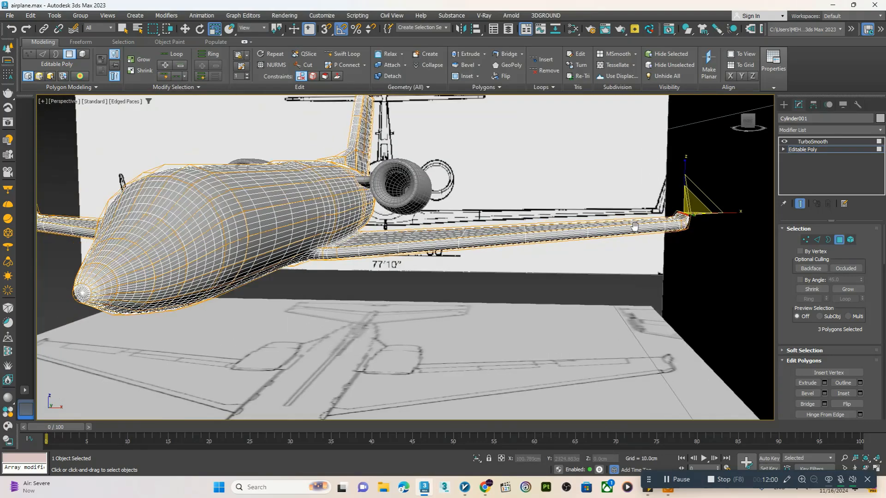
{"action": "key", "text": "w"}
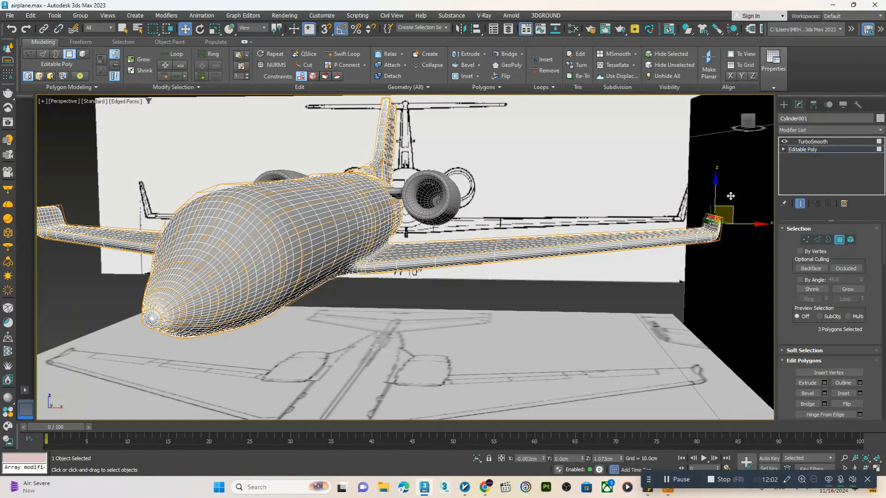
{"action": "scroll", "coordinate": [650, 231], "scroll_direction": "up", "scroll_amount": 8}
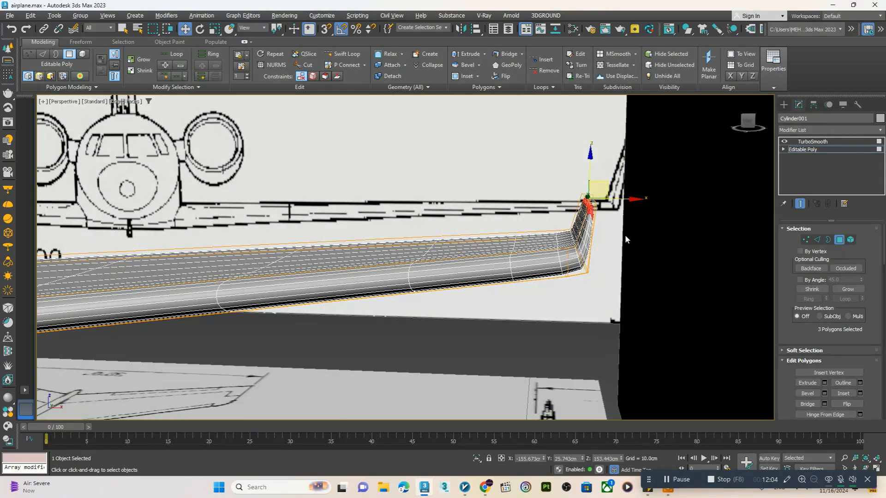
{"action": "left_click", "coordinate": [353, 54]}
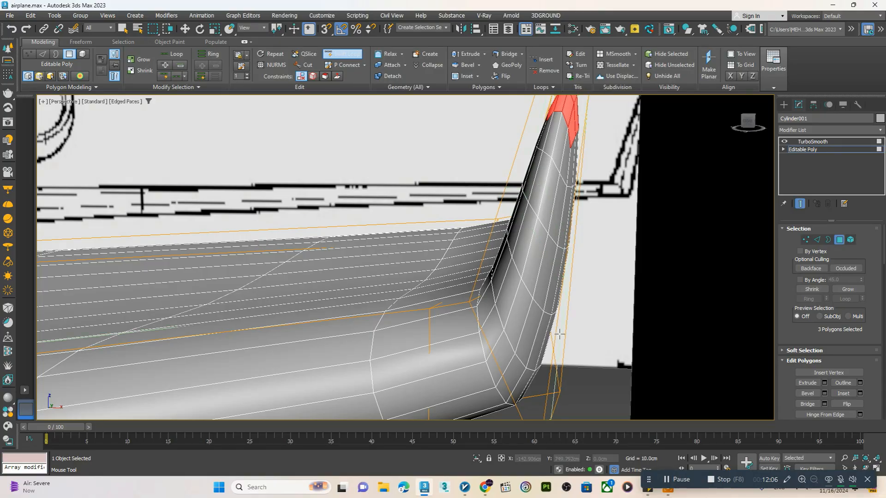
{"action": "right_click", "coordinate": [555, 317]}
{"action": "scroll", "coordinate": [549, 295], "scroll_direction": "down", "scroll_amount": 8}
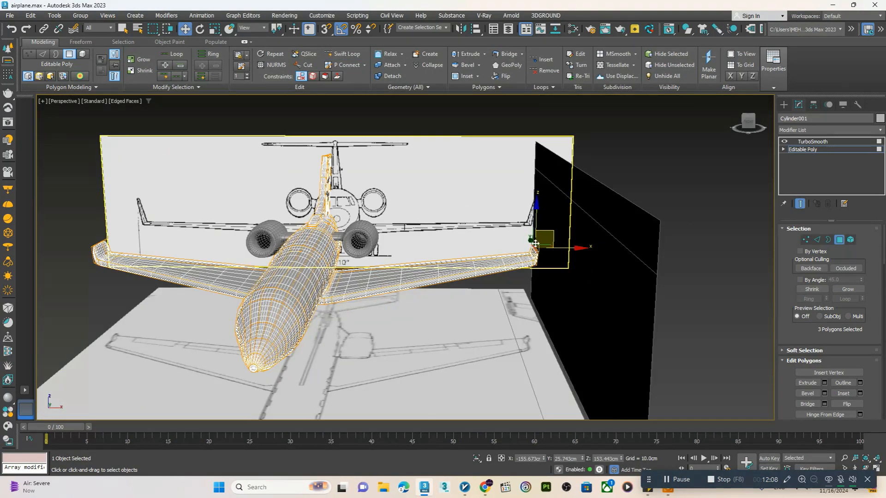
Return to the TurboSmooth level, hide the edged faces and examine the whole smoothed airplane with both winglets
{"action": "left_click", "coordinate": [811, 149]}
{"action": "left_click", "coordinate": [812, 143]}
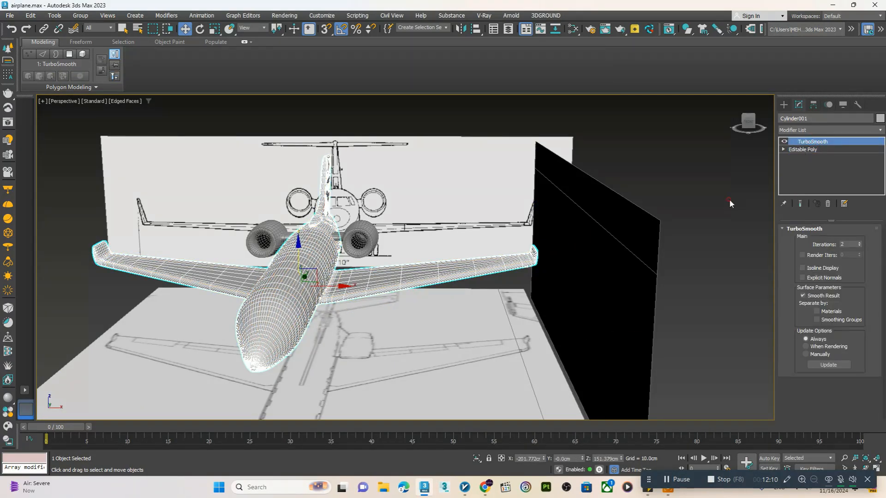
{"action": "left_click", "coordinate": [727, 199]}
{"action": "key", "text": "F4"}
{"action": "left_click", "coordinate": [482, 267]}
{"action": "mouse_move", "coordinate": [482, 267]}
{"action": "middle_mouse_down", "text": "alt"}
{"action": "mouse_move", "coordinate": [505, 271]}
{"action": "mouse_move", "coordinate": [490, 258]}
{"action": "middle_mouse_up", "text": "alt"}
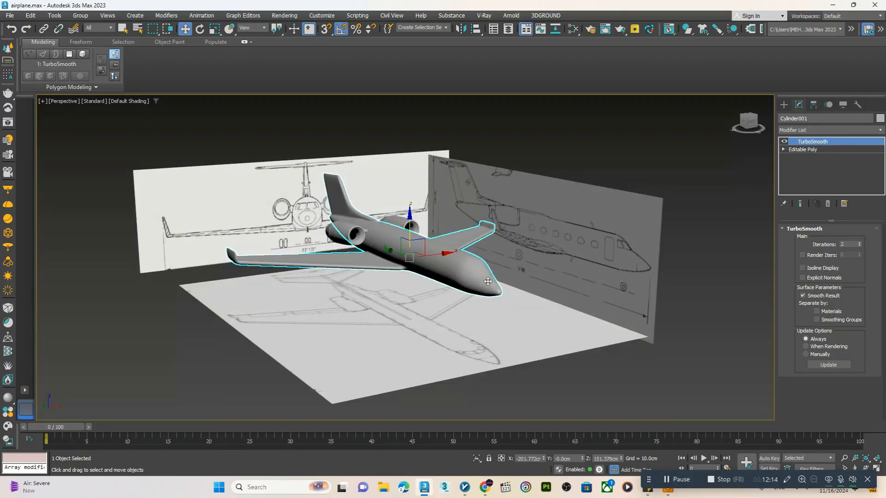
{"action": "scroll", "coordinate": [478, 293], "scroll_direction": "up", "scroll_amount": 5}
Show the unsmoothed body see-through in the Left view and move the nose edge loop back onto the blueprint's nose-cone line
{"action": "key", "text": "alt+w"}
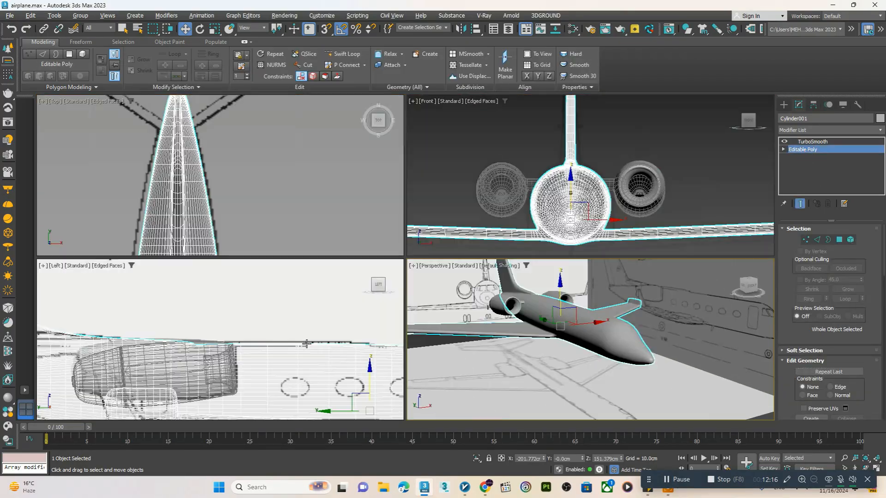
{"action": "middle_click", "coordinate": [303, 340]}
{"action": "key", "text": "alt+w"}
{"action": "scroll", "coordinate": [324, 277], "scroll_direction": "down", "scroll_amount": 5}
{"action": "middle_click_drag", "start_coordinate": [512, 346], "coordinate": [394, 331]}
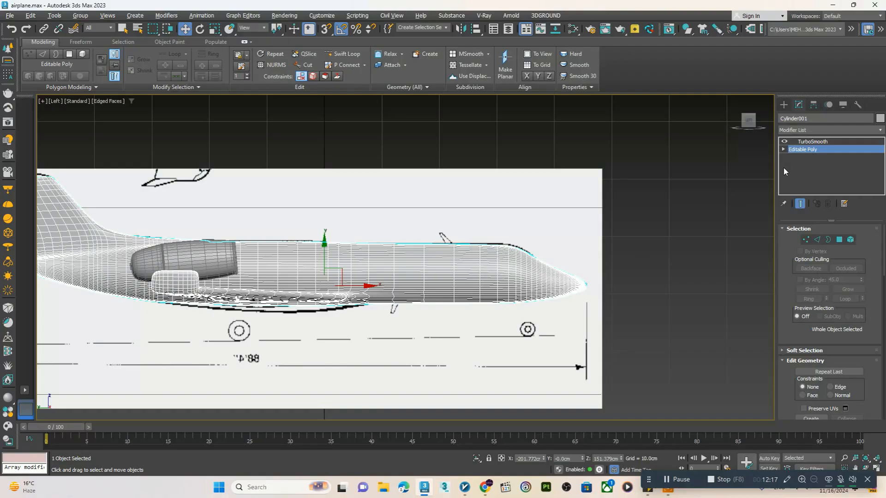
{"action": "left_click", "coordinate": [800, 204]}
{"action": "scroll", "coordinate": [543, 277], "scroll_direction": "up", "scroll_amount": 6}
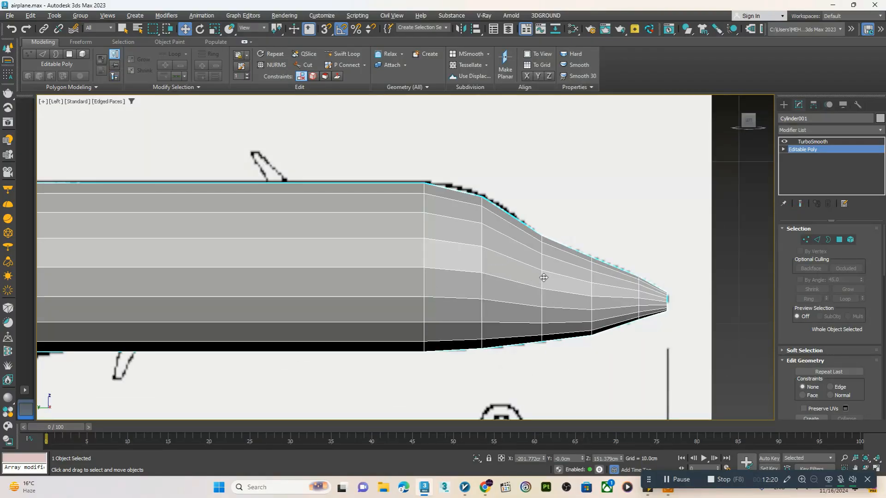
{"action": "key", "text": "alt+x"}
{"action": "scroll", "coordinate": [552, 281], "scroll_direction": "up", "scroll_amount": 5}
{"action": "key", "text": "2"}
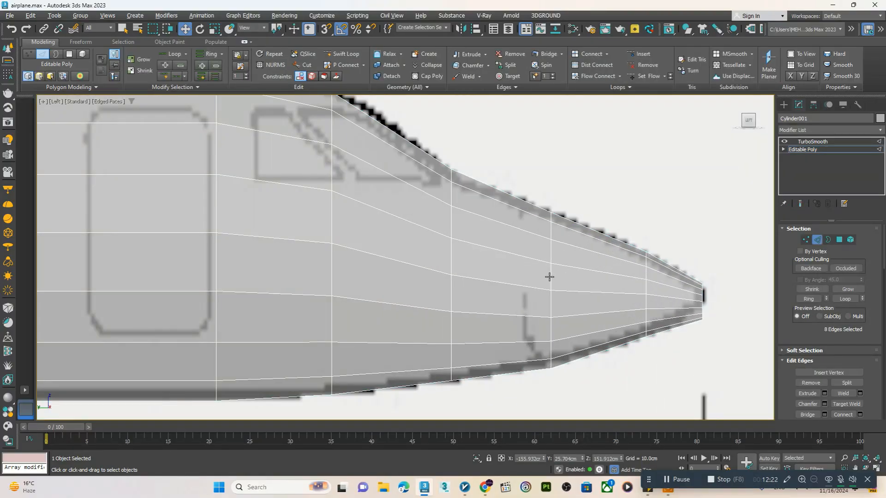
{"action": "left_click_drag", "start_coordinate": [579, 292], "coordinate": [540, 281]}
{"action": "key", "text": "r"}
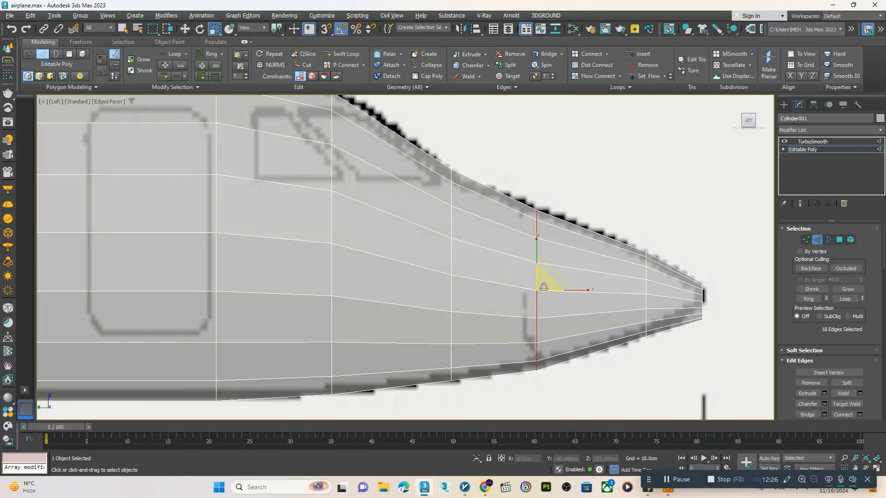
{"action": "key", "text": "w"}
Chamfer the nose edge loop by 0.061 cm and scale a middle loop between the chamfered edges inward to form a fine groove
{"action": "right_click", "coordinate": [559, 281]}
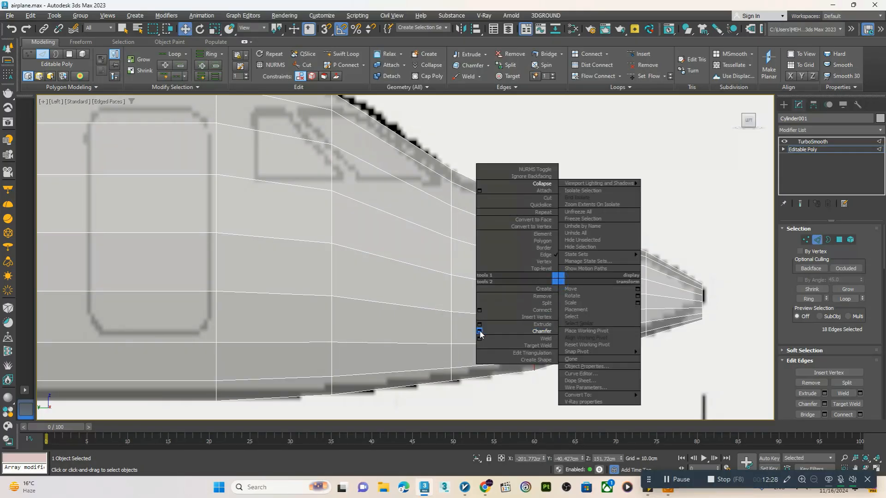
{"action": "left_click", "coordinate": [480, 332]}
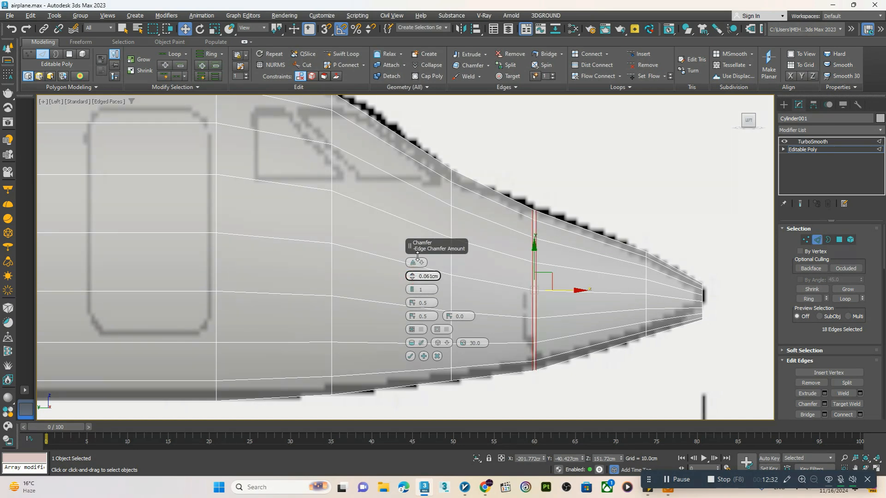
{"action": "left_click", "coordinate": [411, 356]}
{"action": "scroll", "coordinate": [553, 257], "scroll_direction": "up", "scroll_amount": 8}
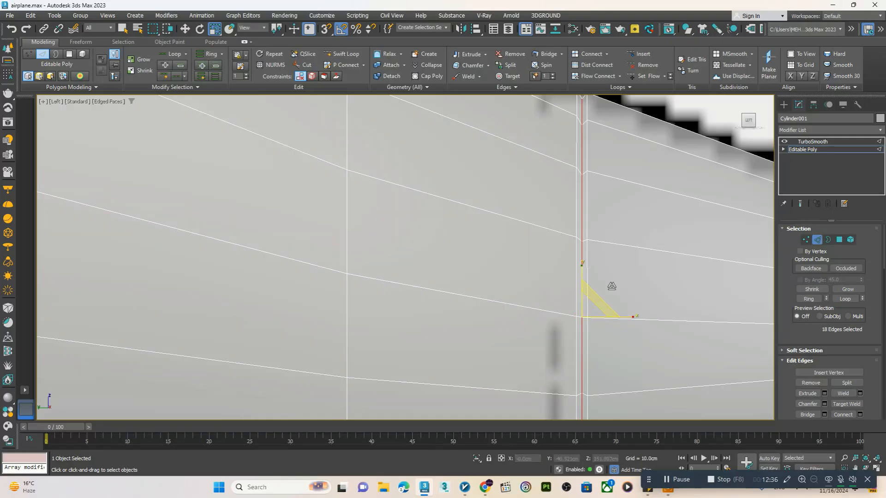
Show the smoothed end result in the Perspective view at the TurboSmooth level and examine the groove around the nose cone
{"action": "left_click", "coordinate": [798, 205]}
{"action": "key", "text": "alt+w"}
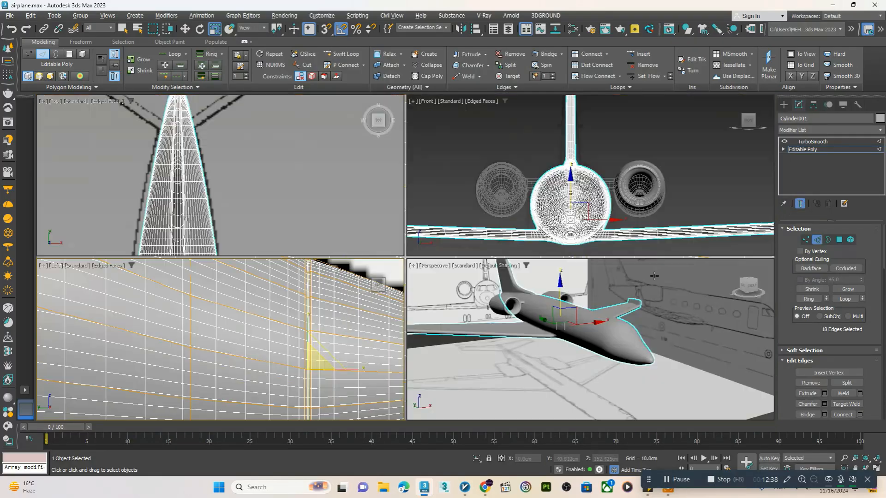
{"action": "key", "text": "alt+w"}
{"action": "scroll", "coordinate": [533, 289], "scroll_direction": "up", "scroll_amount": 10}
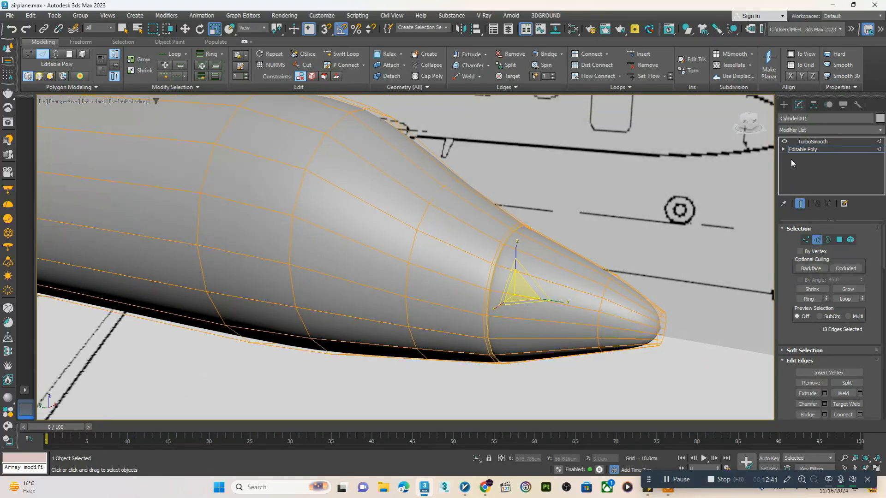
{"action": "left_click", "coordinate": [812, 141]}
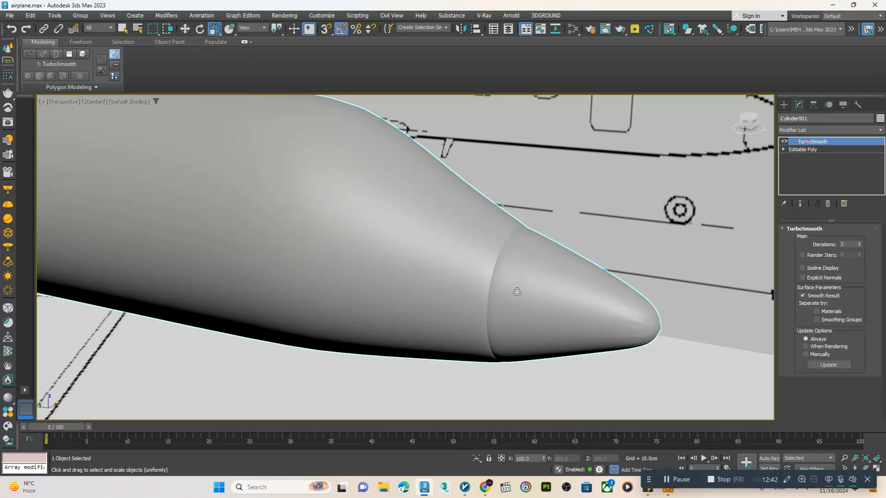
{"action": "scroll", "coordinate": [503, 283], "scroll_direction": "down", "scroll_amount": 10}
{"action": "scroll", "coordinate": [504, 283], "scroll_direction": "up", "scroll_amount": 5}
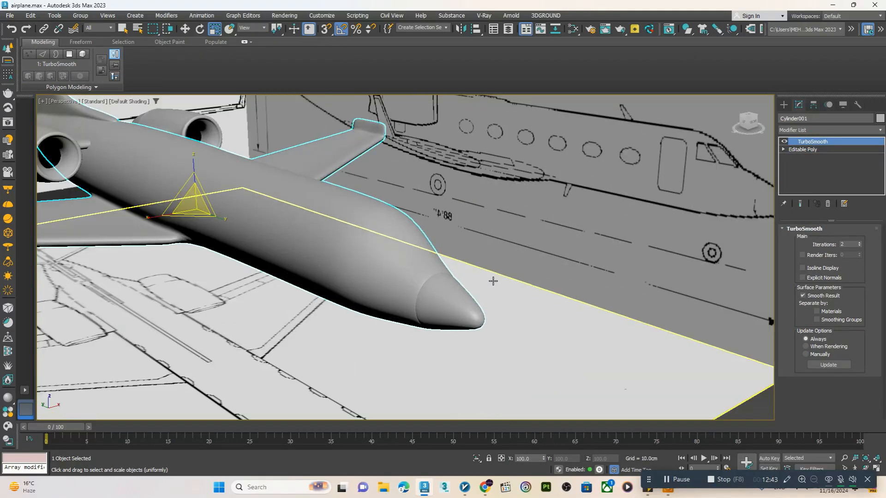
Hide the smoothed end result, select the nose tip's end polygon and extrude it into progressively smaller rings
{"action": "left_click", "coordinate": [831, 149]}
{"action": "scroll", "coordinate": [508, 312], "scroll_direction": "up", "scroll_amount": 8}
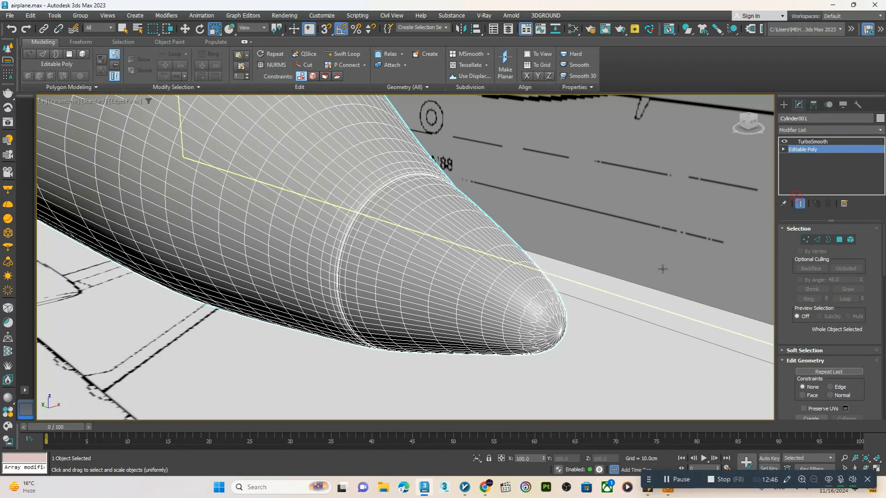
{"action": "left_click", "coordinate": [801, 204]}
{"action": "key", "text": "4"}
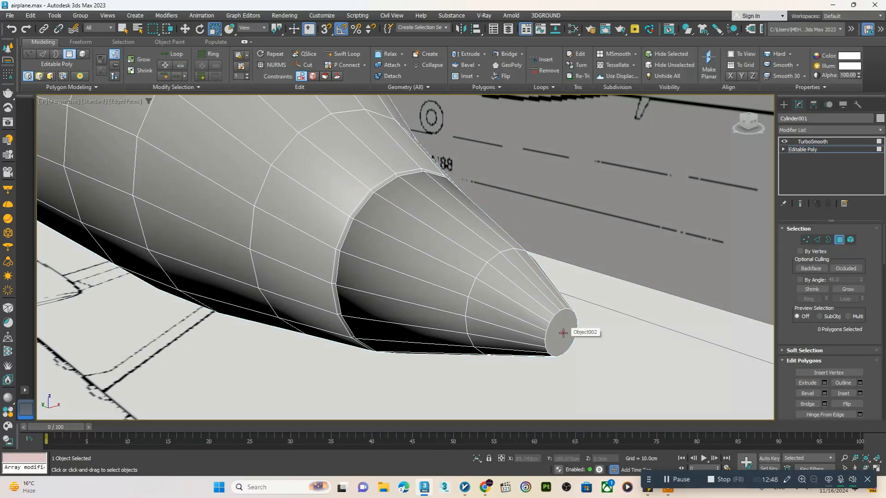
{"action": "scroll", "coordinate": [536, 308], "scroll_direction": "up", "scroll_amount": 3}
{"action": "left_click", "coordinate": [548, 338]}
{"action": "key", "text": "w"}
{"action": "key", "text": "r"}
{"action": "left_click_drag", "start_coordinate": [559, 330], "coordinate": [575, 375]}
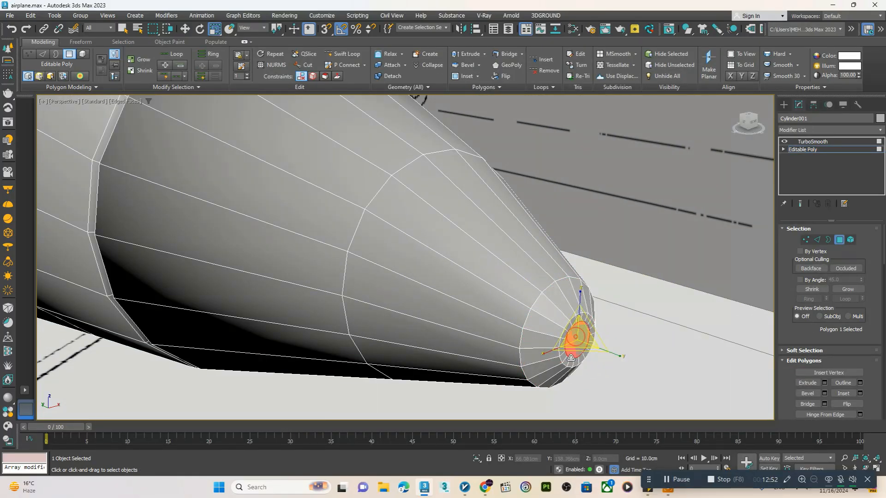
Collapse the small remaining end polygon at the nose tip to a single point
{"action": "key", "text": "w"}
{"action": "right_click", "coordinate": [558, 328]}
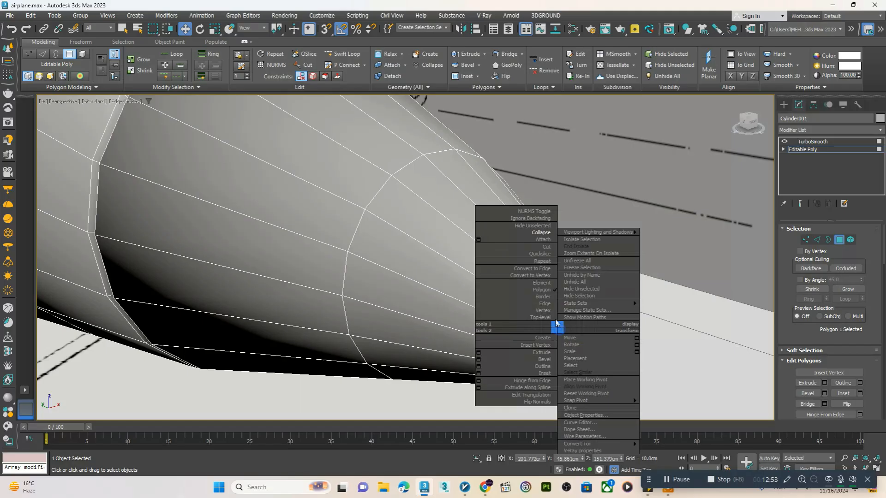
{"action": "left_click", "coordinate": [511, 233]}
Show the smoothed end result and examine the nose, fuselage, engines and tail of the airplane
{"action": "scroll", "coordinate": [507, 240], "scroll_direction": "down", "scroll_amount": 10}
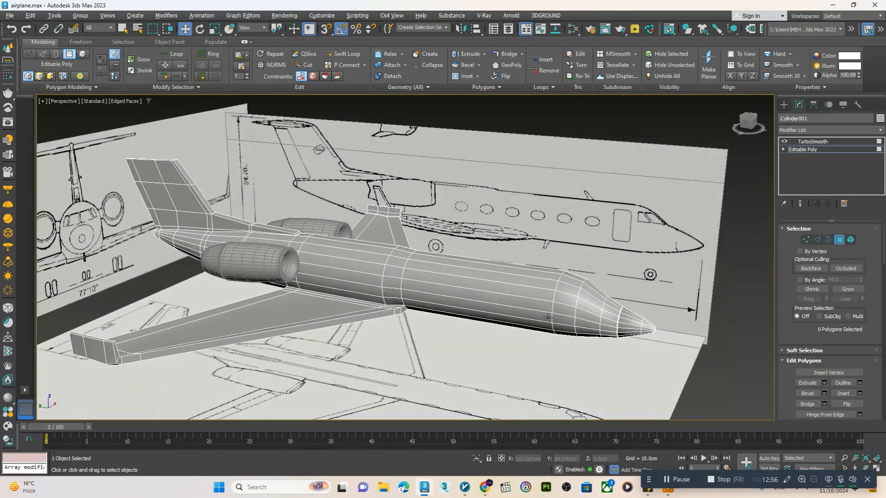
{"action": "middle_click_drag", "start_coordinate": [549, 318], "coordinate": [587, 319], "text": "alt"}
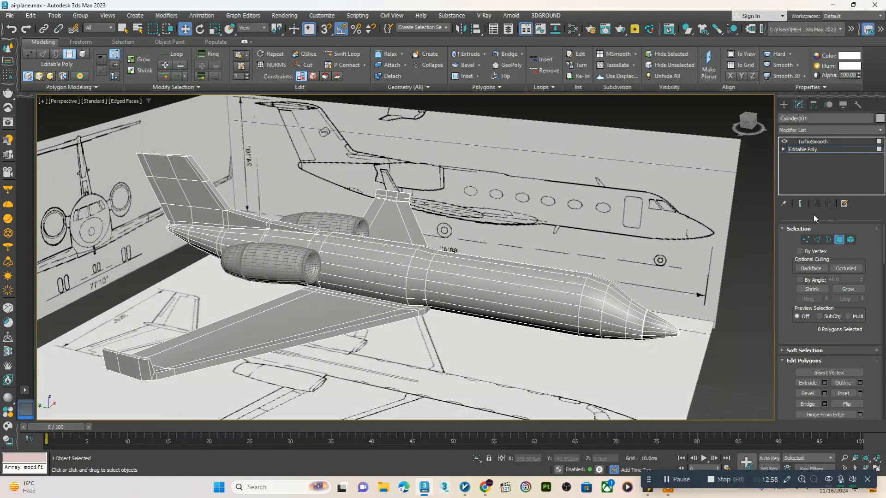
{"action": "left_click", "coordinate": [800, 204]}
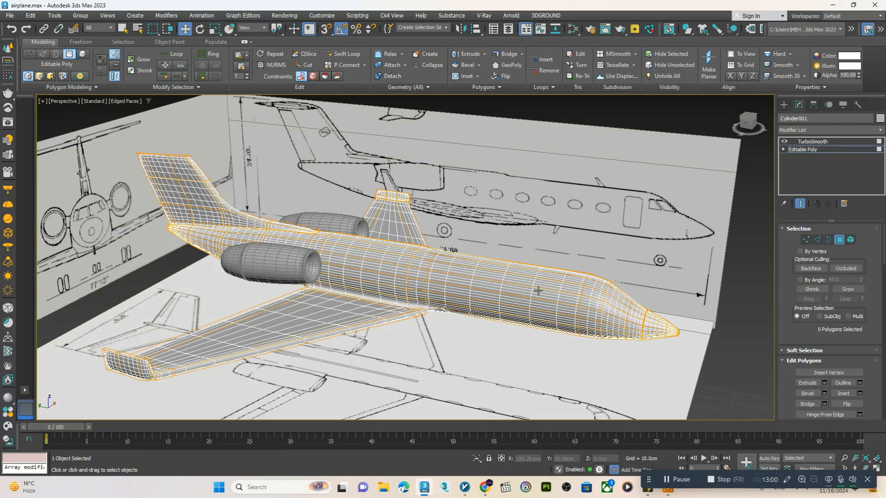
{"action": "middle_click_drag", "start_coordinate": [538, 291], "coordinate": [490, 290], "text": "alt"}
{"action": "middle_click_drag", "start_coordinate": [368, 276], "coordinate": [412, 327]}
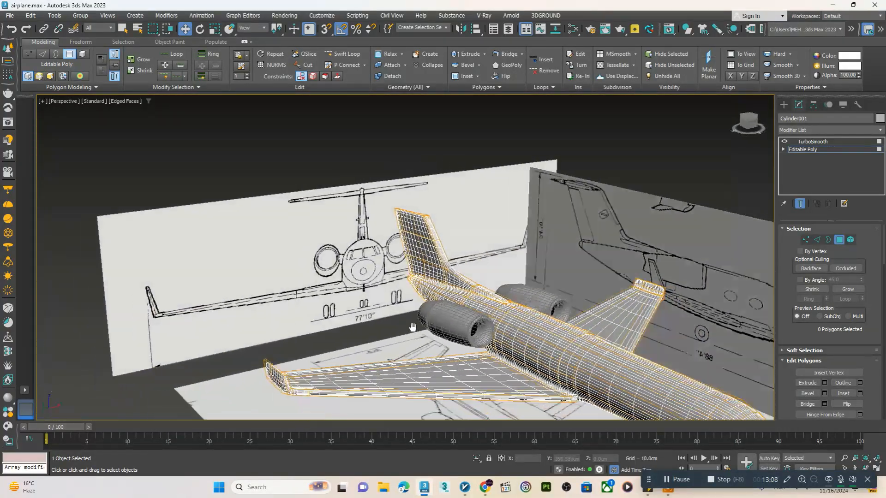
Compare the tail fin with the tailplane outline on the top blueprint and with the front and side blueprints
{"action": "key", "text": "alt+w"}
{"action": "scroll", "coordinate": [326, 188], "scroll_direction": "up", "scroll_amount": 3}
{"action": "key", "text": "alt+w"}
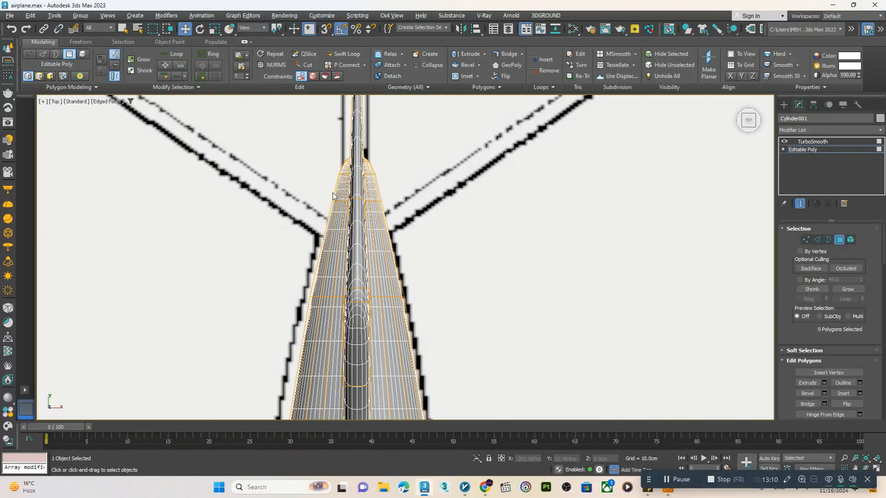
{"action": "scroll", "coordinate": [332, 196], "scroll_direction": "down", "scroll_amount": 5}
{"action": "scroll", "coordinate": [374, 243], "scroll_direction": "up", "scroll_amount": 2}
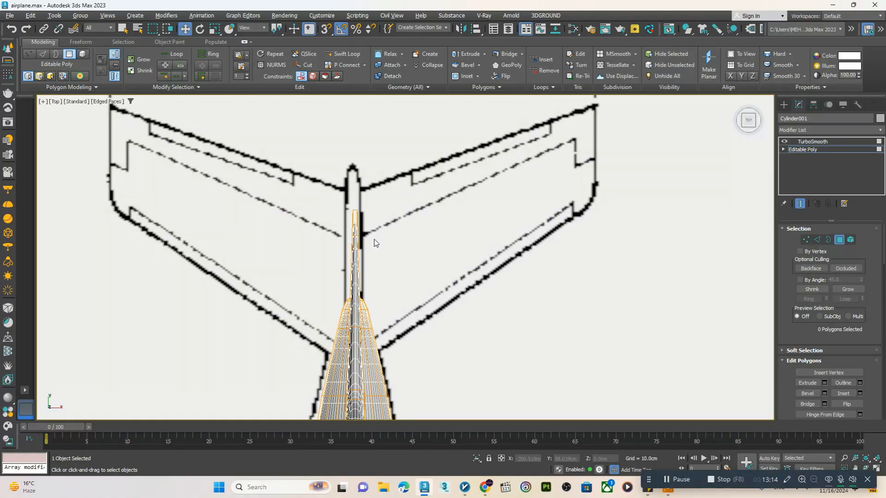
{"action": "key", "text": "alt+w"}
{"action": "left_click", "coordinate": [483, 287]}
{"action": "key", "text": "alt+w"}
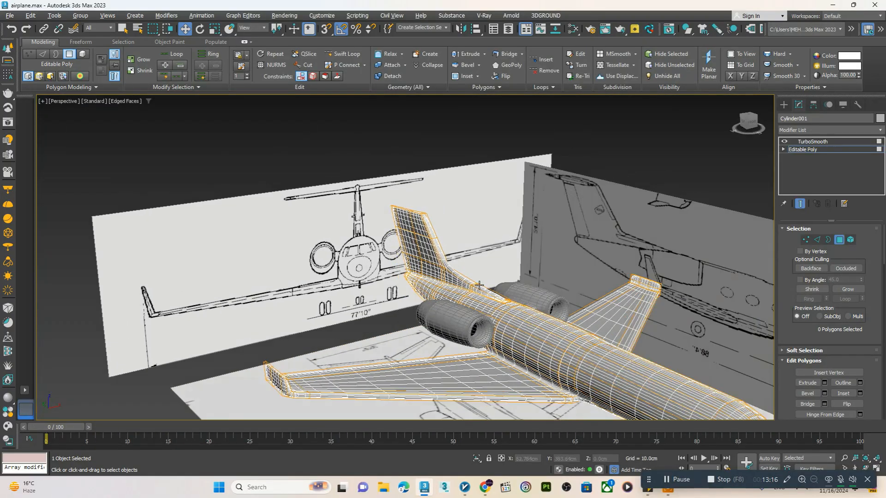
{"action": "middle_click_drag", "start_coordinate": [479, 287], "coordinate": [493, 282], "text": "alt"}
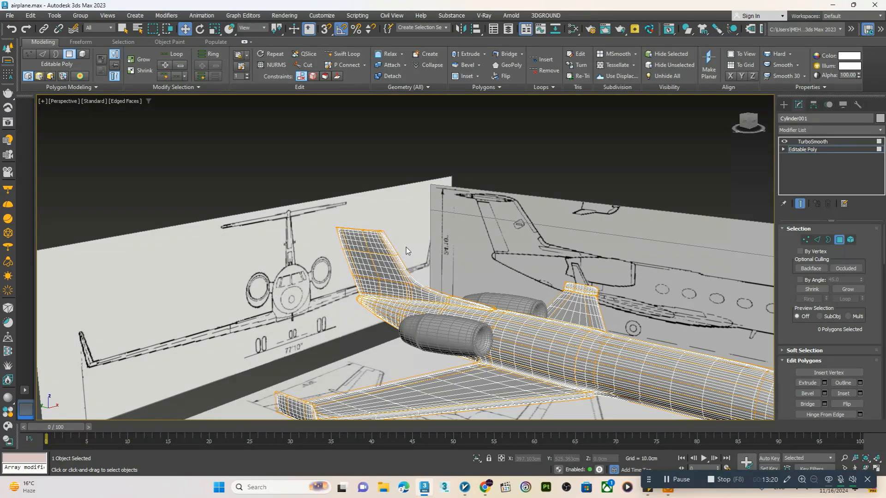
{"action": "scroll", "coordinate": [406, 247], "scroll_direction": "up", "scroll_amount": 5}
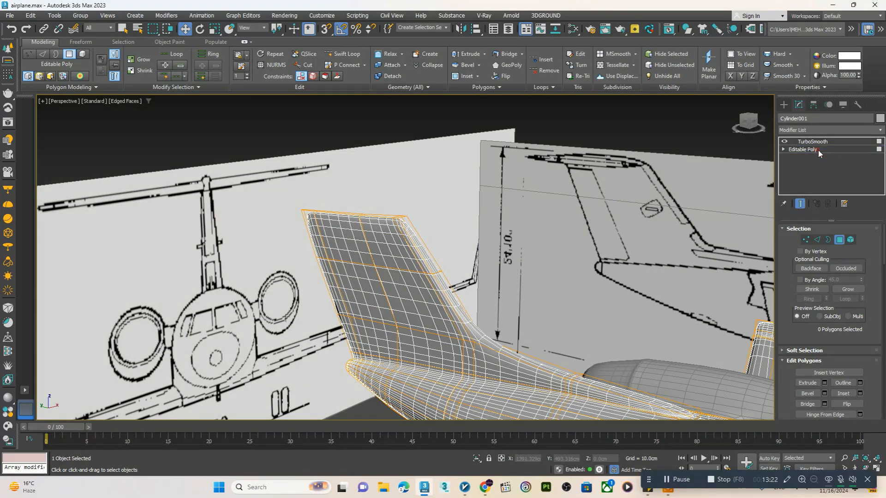
Create a box about 16.1 cm long and 15.3 cm wide over the right half of the tailplane outline on the top blueprint
{"action": "left_click", "coordinate": [819, 150]}
{"action": "left_click", "coordinate": [817, 143]}
{"action": "key", "text": "alt+w"}
{"action": "right_click", "coordinate": [276, 168]}
{"action": "key", "text": "alt+w"}
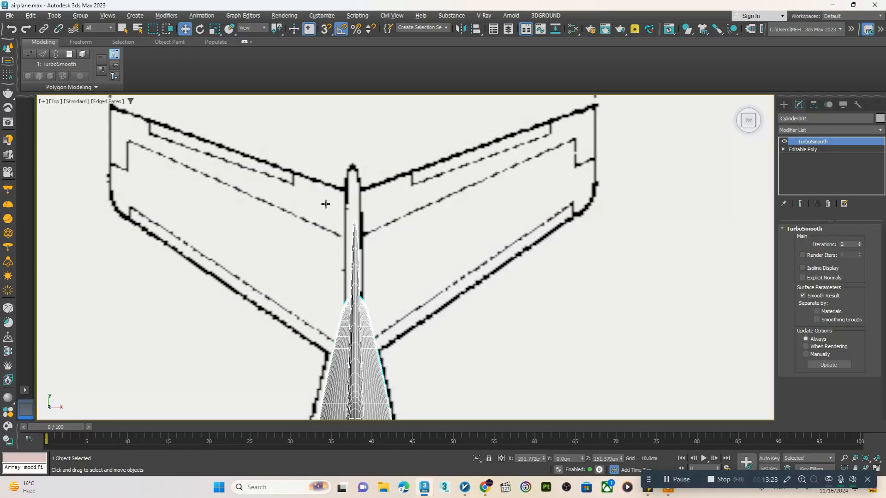
{"action": "left_click", "coordinate": [784, 106]}
{"action": "left_click", "coordinate": [804, 166]}
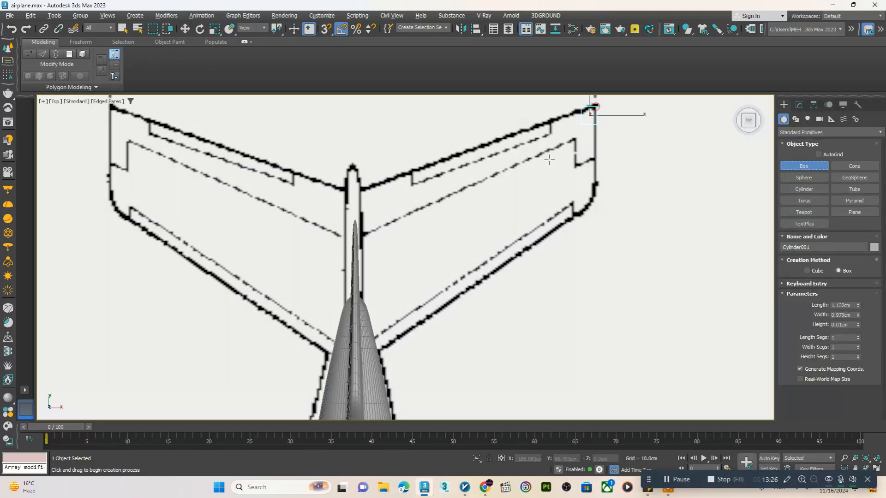
{"action": "right_click", "coordinate": [417, 286]}
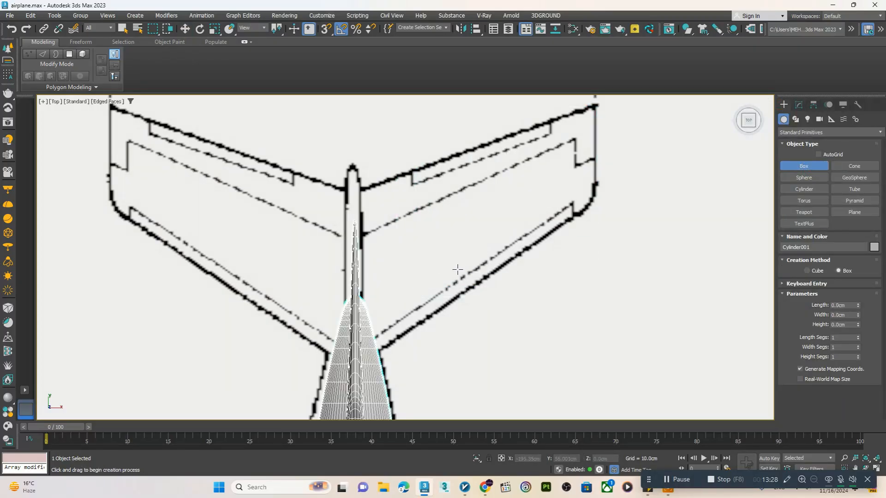
{"action": "scroll", "coordinate": [458, 269], "scroll_direction": "down", "scroll_amount": 3}
{"action": "scroll", "coordinate": [504, 240], "scroll_direction": "up", "scroll_amount": 4}
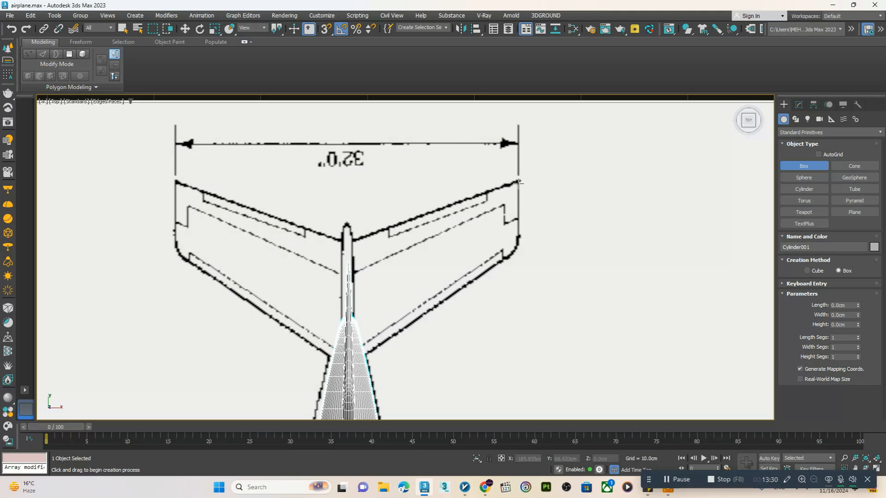
{"action": "left_click_drag", "start_coordinate": [518, 183], "coordinate": [409, 318]}
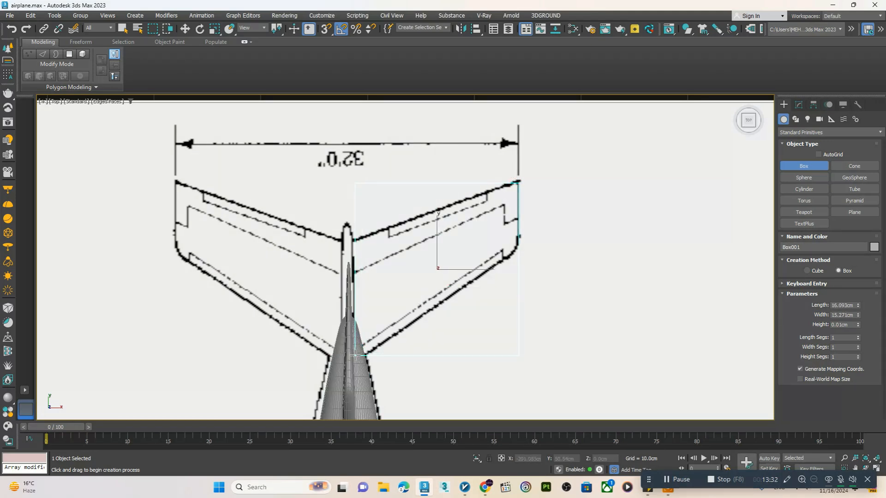
{"action": "key", "text": "w"}
Raise the box to the upper part of the tail fin, at Z about 164.3 cm
{"action": "key", "text": "alt+w"}
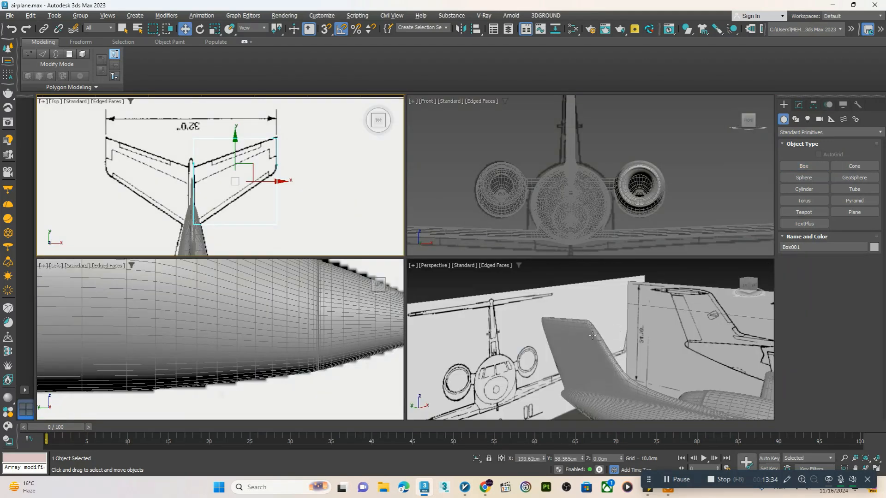
{"action": "middle_click", "coordinate": [619, 332]}
{"action": "key", "text": "alt+w"}
{"action": "scroll", "coordinate": [494, 315], "scroll_direction": "down", "scroll_amount": 5}
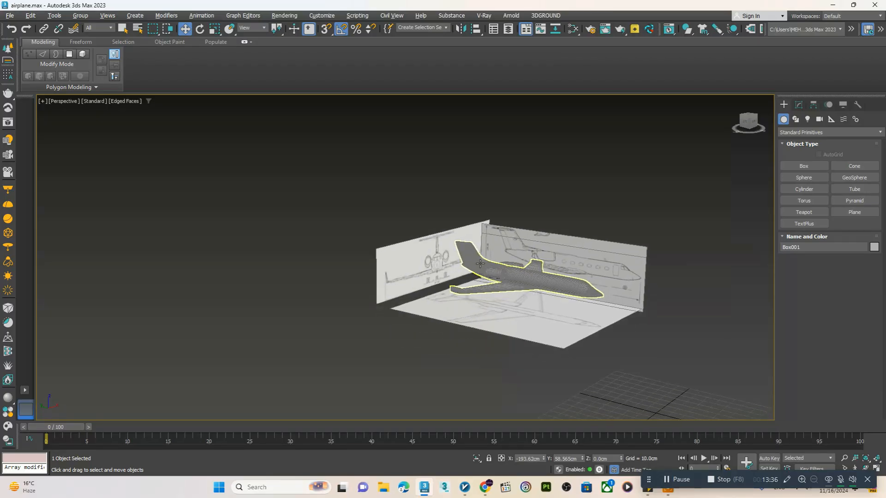
{"action": "scroll", "coordinate": [476, 336], "scroll_direction": "down", "scroll_amount": 3}
{"action": "scroll", "coordinate": [481, 240], "scroll_direction": "up", "scroll_amount": 5}
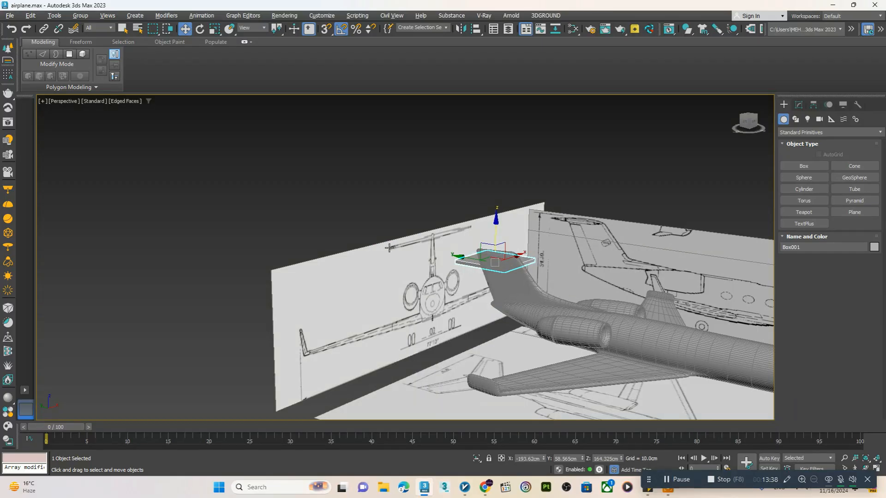
Convert the box to an editable poly and make it see-through over the top blueprint
{"action": "key", "text": "alt+w"}
{"action": "middle_click", "coordinate": [336, 206]}
{"action": "key", "text": "alt+w"}
{"action": "key", "text": "alt+x"}
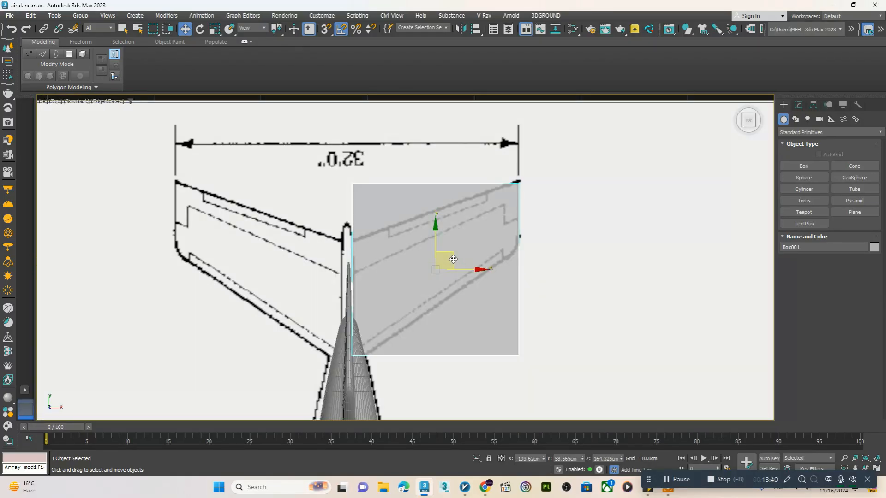
{"action": "right_click", "coordinate": [446, 257]}
{"action": "mouse_move", "coordinate": [485, 370]}
{"action": "left_click", "coordinate": [557, 377]}
{"action": "scroll", "coordinate": [410, 253], "scroll_direction": "up", "scroll_amount": 3}
{"action": "key", "text": "alt+x"}
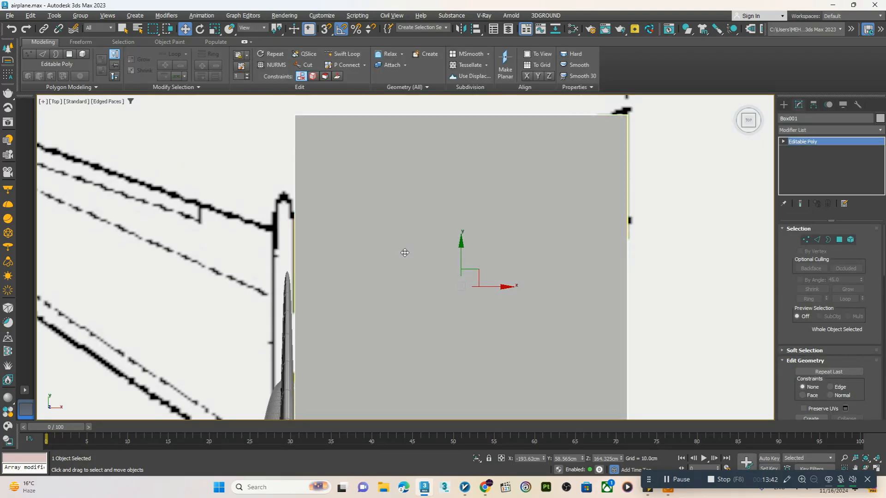
{"action": "middle_click_drag", "start_coordinate": [403, 249], "coordinate": [409, 238]}
{"action": "key", "text": "alt+x"}
{"action": "scroll", "coordinate": [400, 244], "scroll_direction": "down", "scroll_amount": 3}
Move the box's rear root vertices along Y onto the trailing edge of the tailplane outline
{"action": "key", "text": "1"}
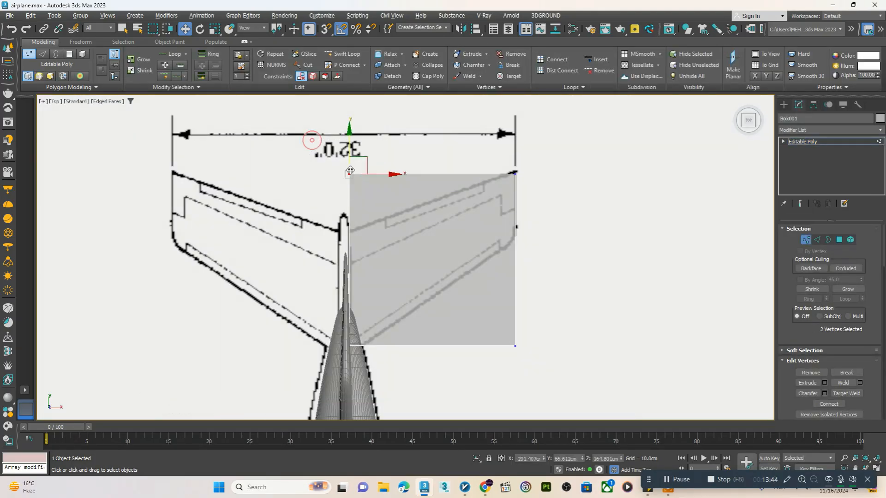
{"action": "scroll", "coordinate": [350, 170], "scroll_direction": "up", "scroll_amount": 3}
{"action": "left_click_drag", "start_coordinate": [351, 173], "coordinate": [373, 266]}
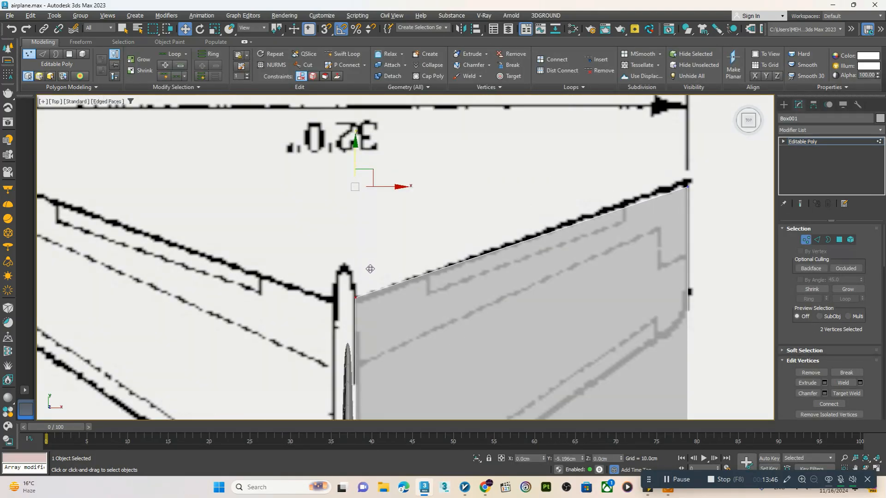
{"action": "scroll", "coordinate": [370, 269], "scroll_direction": "down", "scroll_amount": 3}
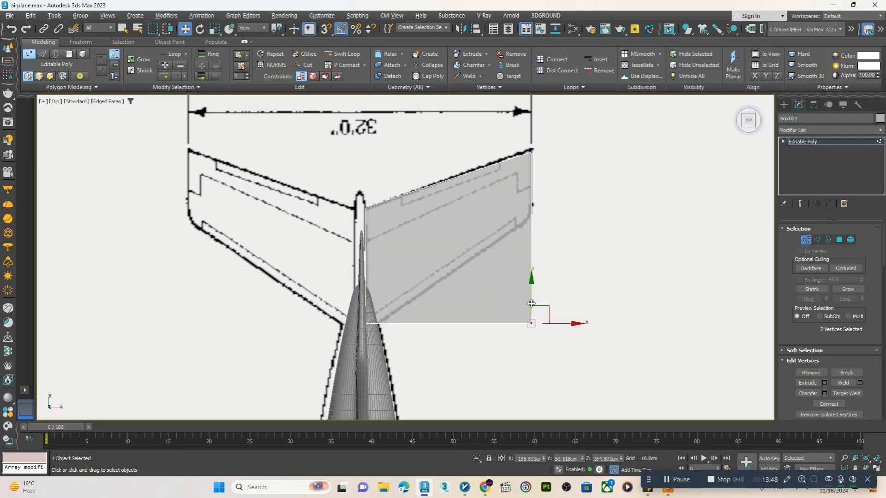
Move the front and rear tip vertices along Y onto the corners of the tailplane outline
{"action": "left_click_drag", "start_coordinate": [531, 303], "coordinate": [539, 195]}
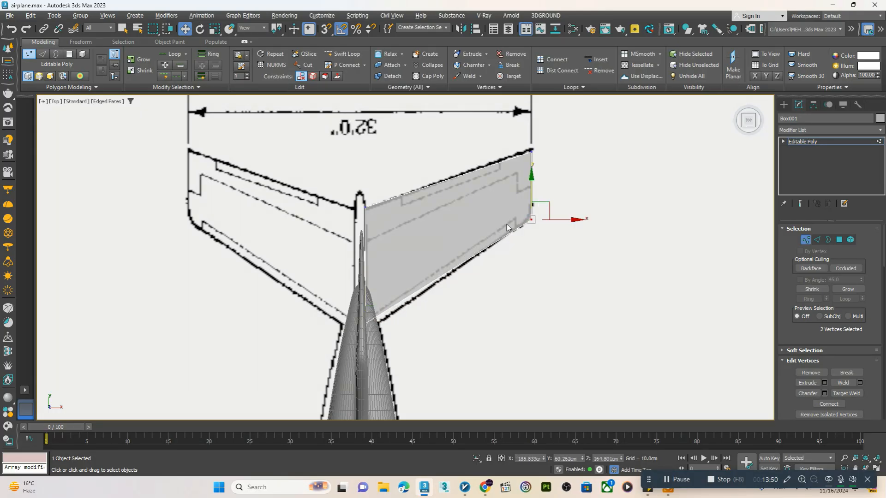
{"action": "scroll", "coordinate": [408, 283], "scroll_direction": "up", "scroll_amount": 2}
{"action": "scroll", "coordinate": [387, 300], "scroll_direction": "down", "scroll_amount": 2}
{"action": "scroll", "coordinate": [400, 272], "scroll_direction": "up", "scroll_amount": 2}
{"action": "scroll", "coordinate": [396, 276], "scroll_direction": "down", "scroll_amount": 4}
{"action": "scroll", "coordinate": [415, 236], "scroll_direction": "up", "scroll_amount": 2}
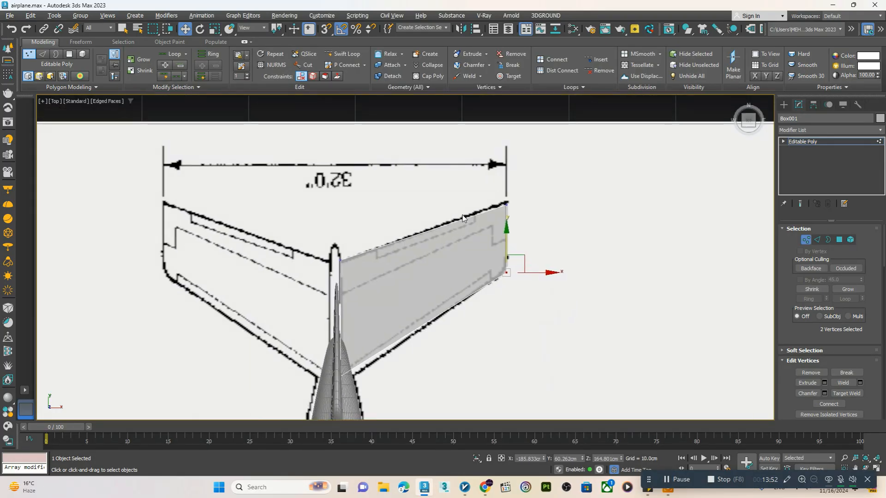
{"action": "left_click_drag", "start_coordinate": [463, 198], "coordinate": [516, 206]}
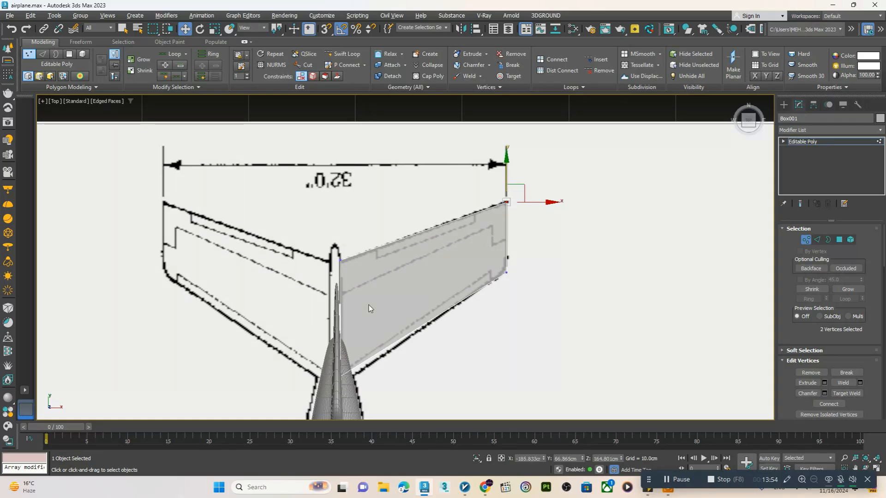
Align the front root vertices with the leading edge of the tailplane outline beside the fuselage
{"action": "scroll", "coordinate": [367, 318], "scroll_direction": "up", "scroll_amount": 5}
{"action": "scroll", "coordinate": [406, 283], "scroll_direction": "down", "scroll_amount": 2}
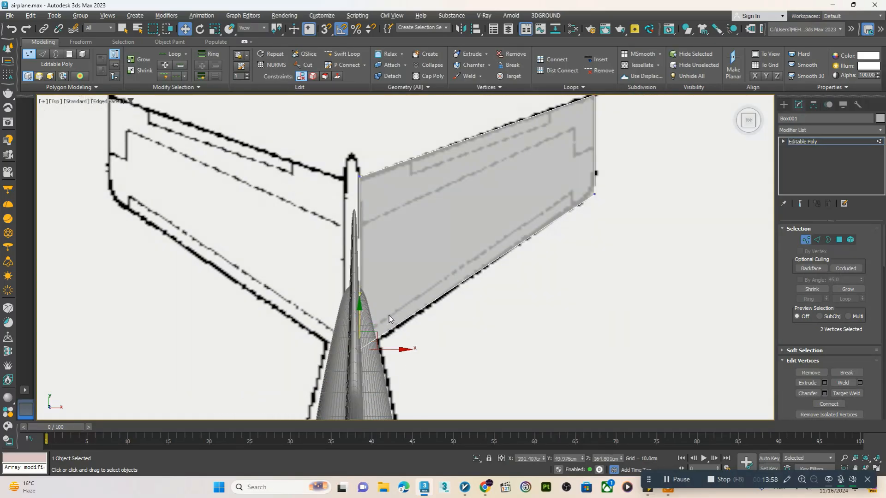
{"action": "middle_click_drag", "start_coordinate": [389, 318], "coordinate": [360, 355]}
Add a spanwise edge loop and one near the tip with Swift Loop, and pull the front tip corner inward to the rounded outline
{"action": "left_click", "coordinate": [346, 55]}
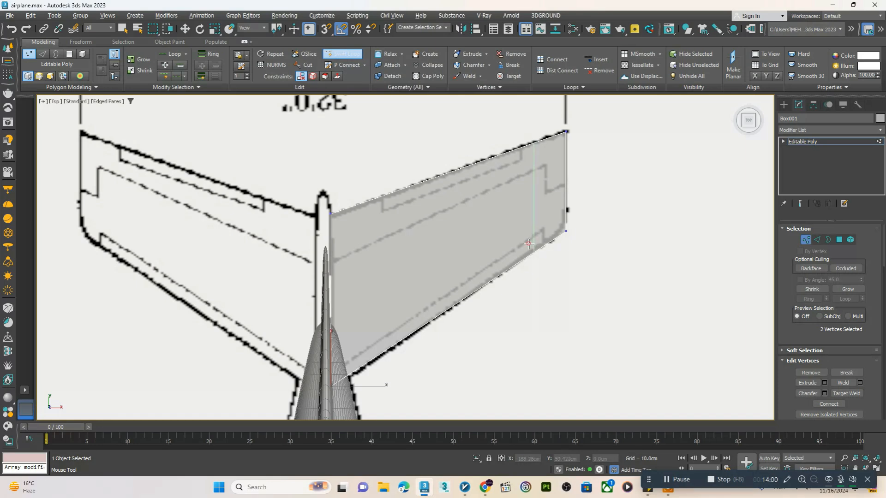
{"action": "left_click", "coordinate": [559, 198]}
{"action": "right_click", "coordinate": [559, 198]}
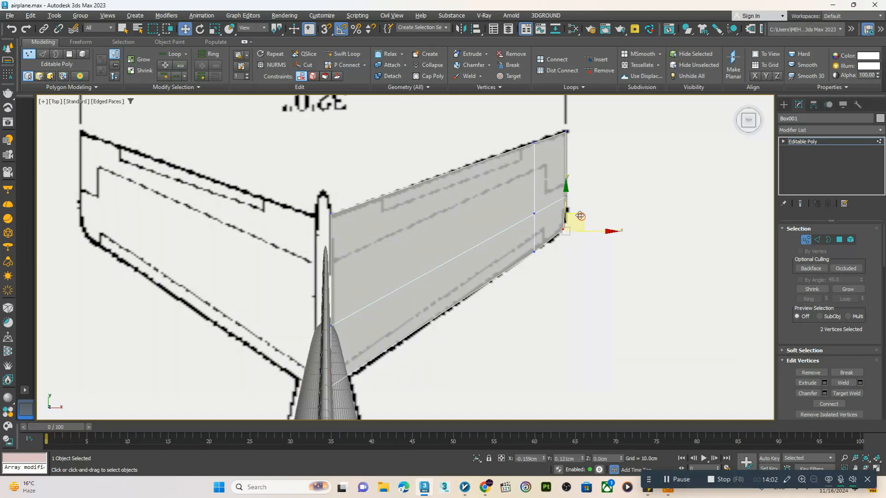
{"action": "middle_click_drag", "start_coordinate": [491, 179], "coordinate": [540, 139]}
Add an edge loop close to the tailplane's root with Swift Loop and align it with the fuselage edge
{"action": "left_click", "coordinate": [343, 54]}
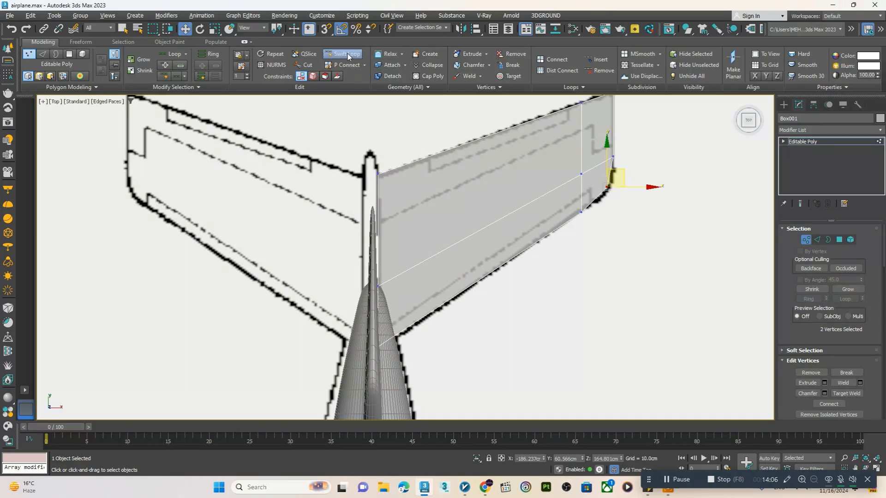
{"action": "left_click", "coordinate": [397, 175]}
{"action": "right_click", "coordinate": [397, 175]}
{"action": "middle_click_drag", "start_coordinate": [406, 195], "coordinate": [399, 196]}
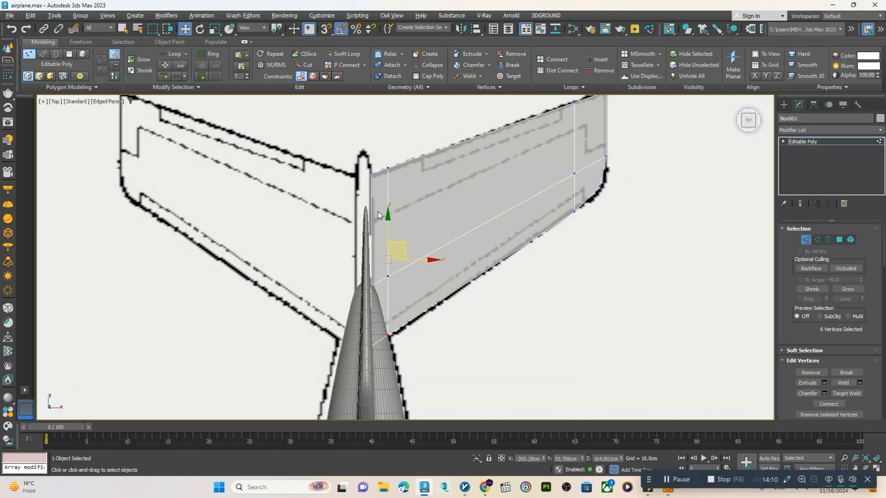
Select the two end polygons at the tailplane's root and finish polygon editing
{"action": "key", "text": "4"}
{"action": "left_click_drag", "start_coordinate": [370, 396], "coordinate": [371, 395]}
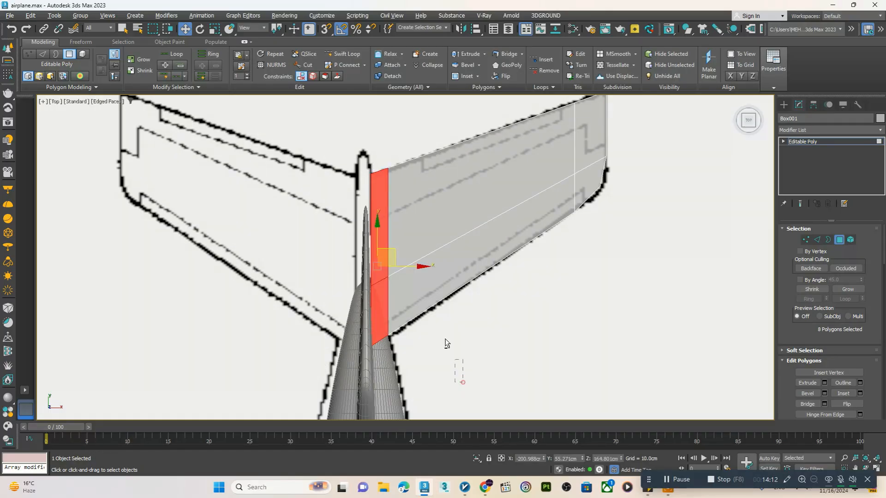
{"action": "left_click_drag", "start_coordinate": [386, 158], "coordinate": [387, 160]}
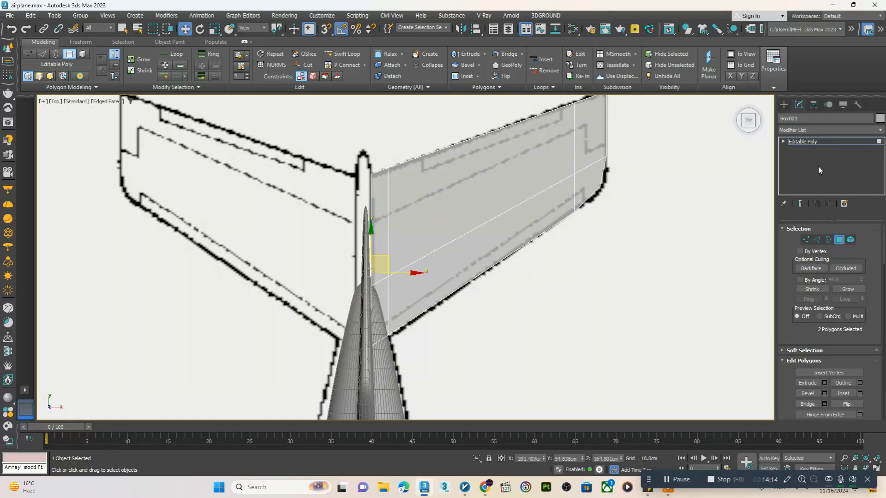
{"action": "left_click", "coordinate": [799, 141]}
Move the tailplane half forward to Y about 53.4 cm and raise it to Z about 168.4 cm in the perspective view
{"action": "key", "text": "p"}
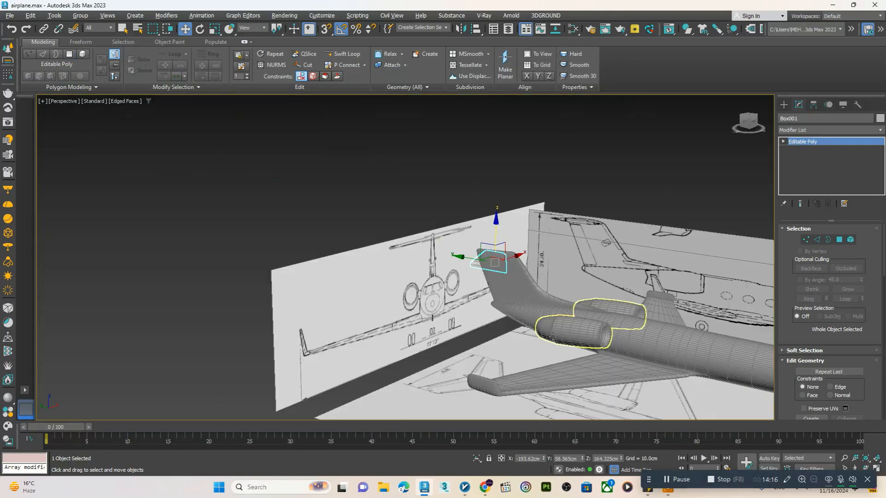
{"action": "key", "text": "z"}
{"action": "scroll", "coordinate": [474, 265], "scroll_direction": "down", "scroll_amount": 5}
{"action": "middle_click_drag", "start_coordinate": [479, 271], "coordinate": [498, 273], "text": "alt"}
{"action": "middle_click_drag", "start_coordinate": [496, 273], "coordinate": [489, 293]}
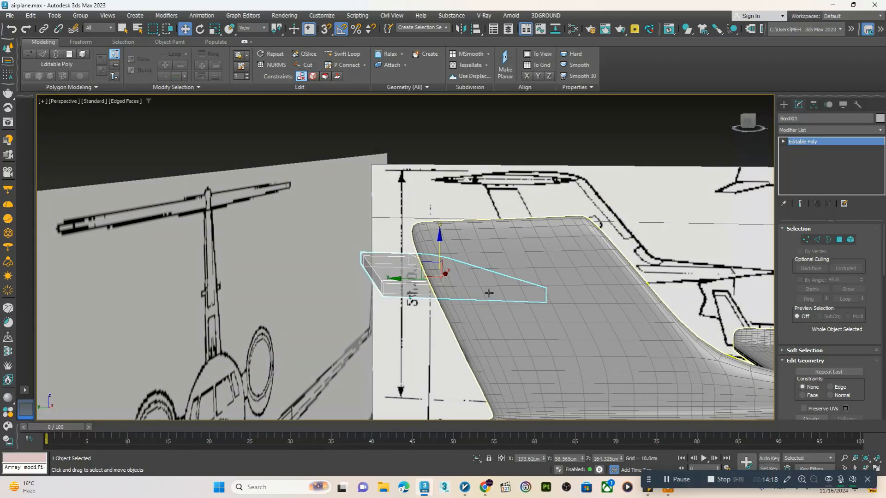
{"action": "left_click_drag", "start_coordinate": [420, 283], "coordinate": [477, 280]}
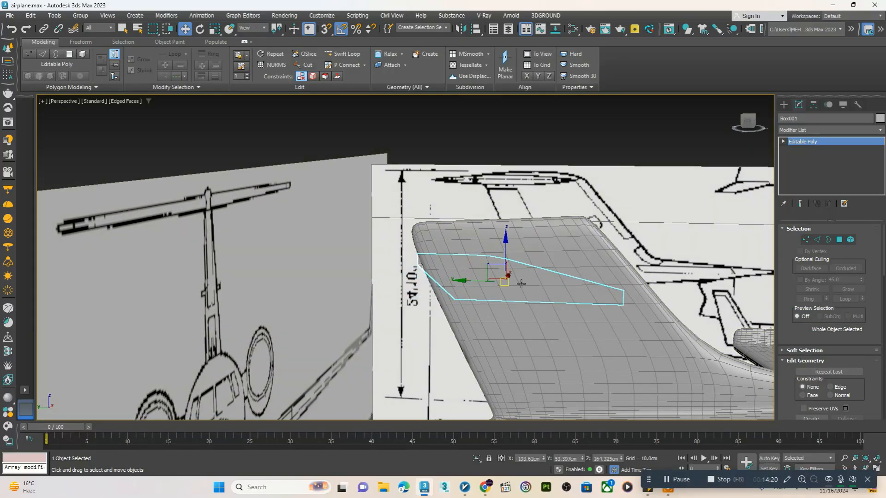
{"action": "middle_click_drag", "start_coordinate": [522, 284], "coordinate": [497, 285], "text": "alt"}
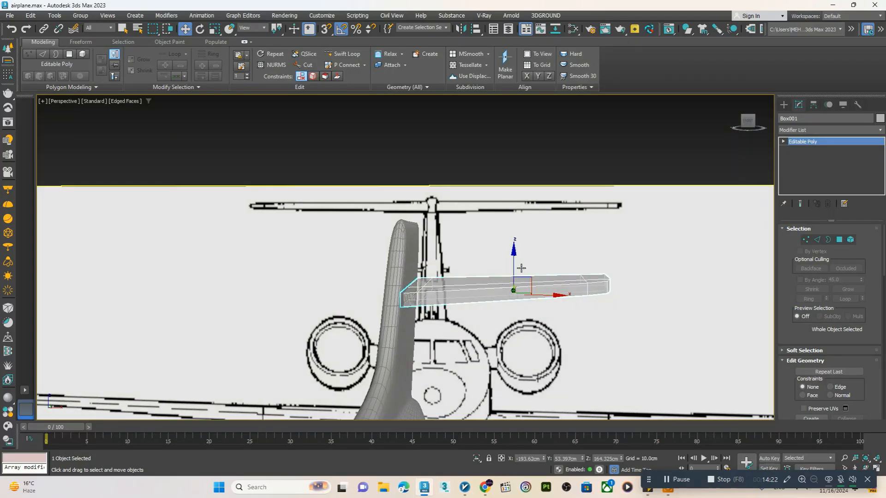
{"action": "left_click_drag", "start_coordinate": [513, 269], "coordinate": [513, 227]}
{"action": "middle_click_drag", "start_coordinate": [513, 226], "coordinate": [537, 267], "text": "alt"}
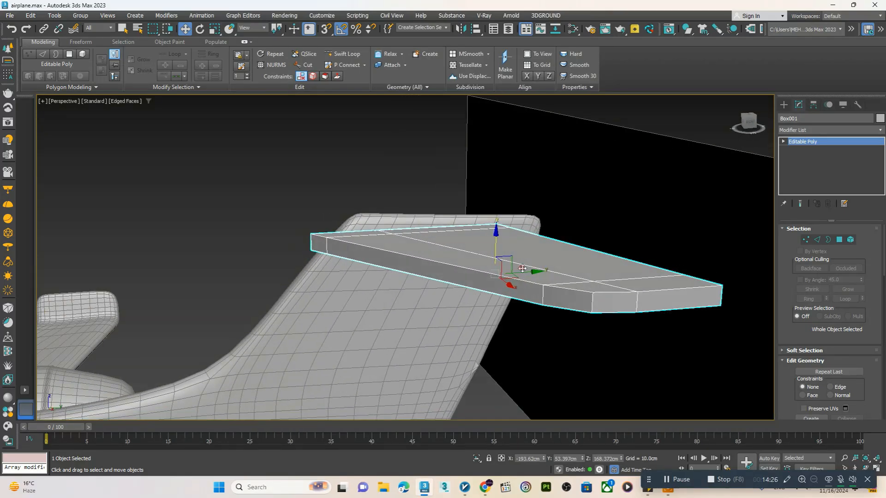
Tilt the tailplane half slightly and reposition it against the fin at Y about 55.1 cm and Z about 167.2 cm
{"action": "left_click_drag", "start_coordinate": [526, 272], "coordinate": [534, 271]}
{"action": "key", "text": "e"}
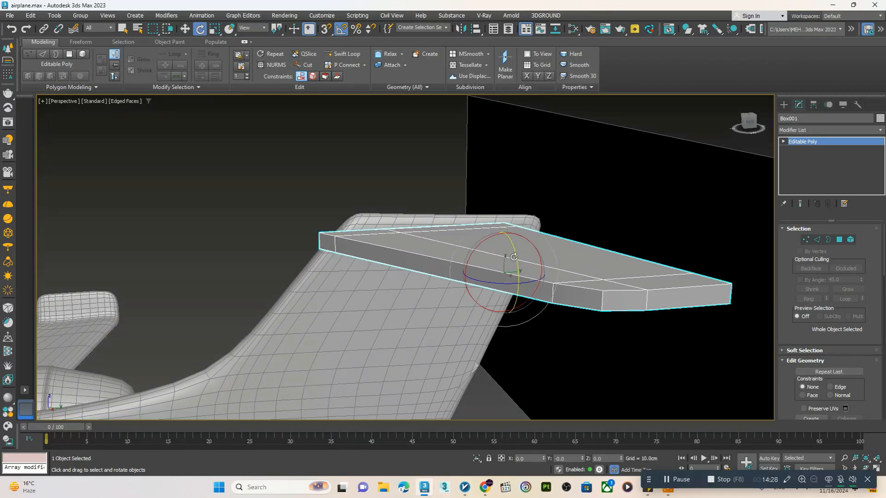
{"action": "left_click_drag", "start_coordinate": [479, 246], "coordinate": [503, 261]}
{"action": "middle_click_drag", "start_coordinate": [502, 262], "coordinate": [484, 296], "text": "alt"}
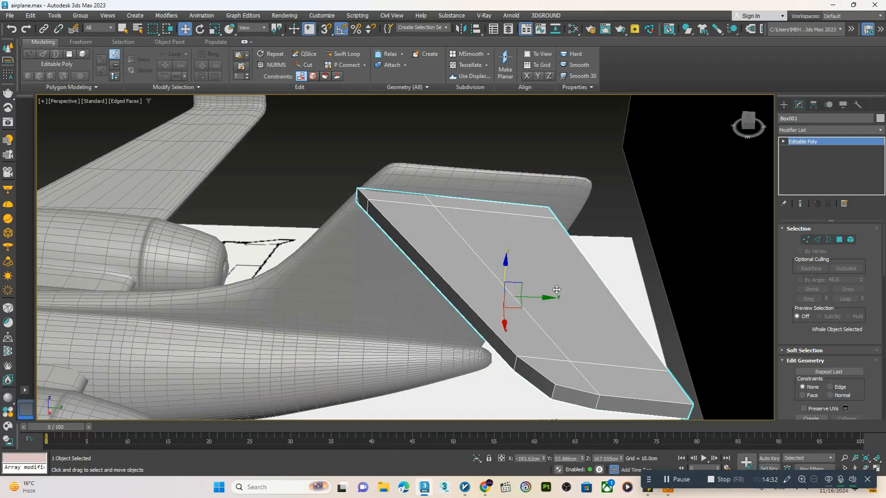
{"action": "left_click_drag", "start_coordinate": [541, 296], "coordinate": [531, 269]}
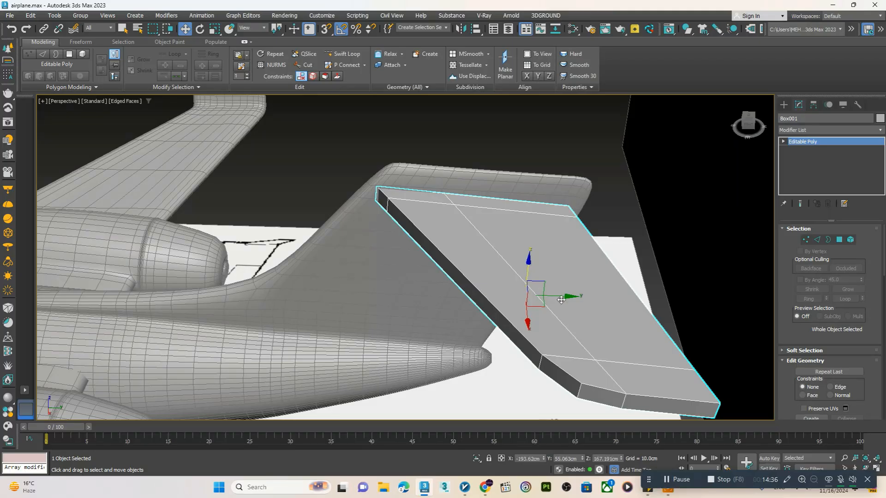
{"action": "left_click_drag", "start_coordinate": [561, 298], "coordinate": [561, 297]}
{"action": "middle_click_drag", "start_coordinate": [562, 297], "coordinate": [594, 281], "text": "alt"}
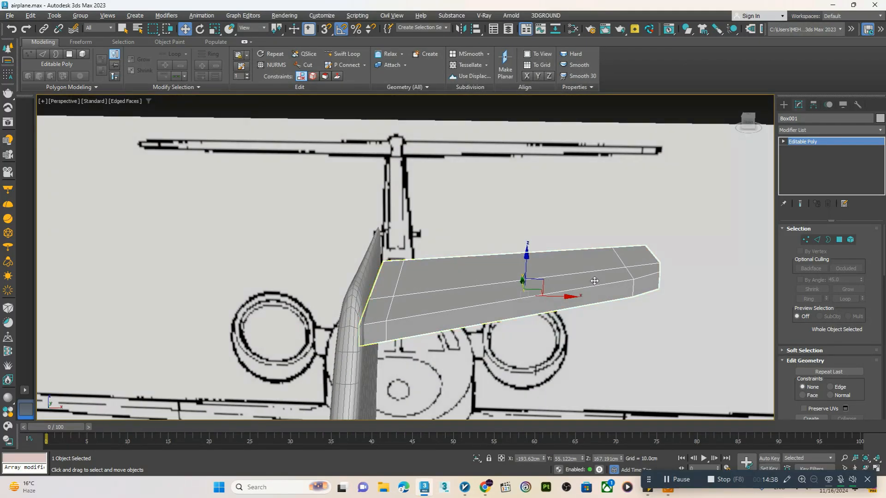
Apply TurboSmooth with 2 iterations to the tailplane half and view it shaded without edges against the front blueprint
{"action": "left_click", "coordinate": [831, 131]}
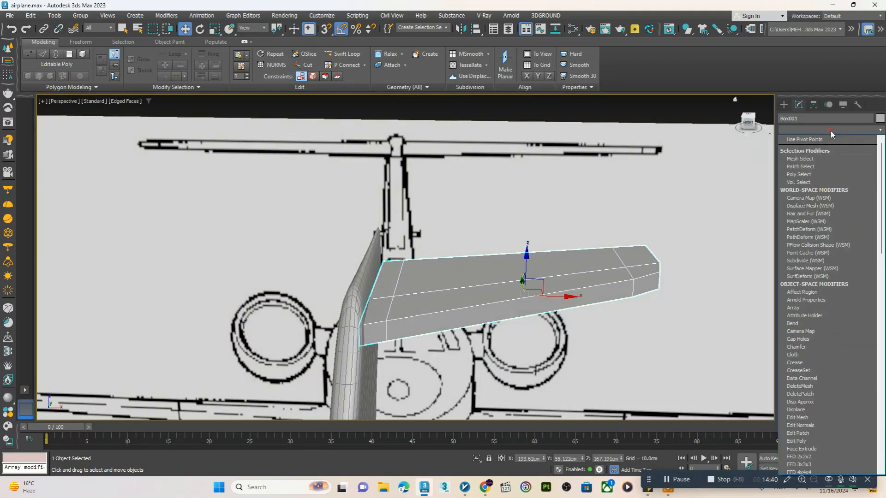
{"action": "type", "text": "tu"}
{"action": "key", "text": "Return"}
{"action": "left_click", "coordinate": [860, 243]}
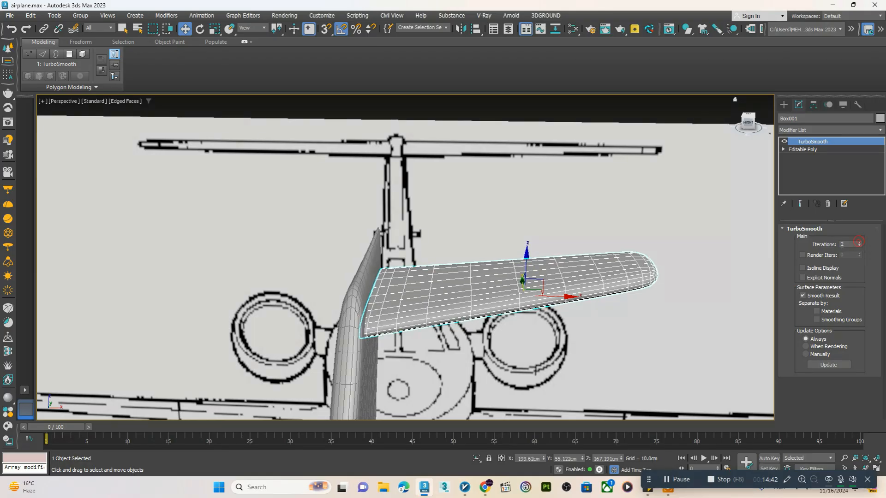
{"action": "key", "text": "F4"}
{"action": "scroll", "coordinate": [680, 203], "scroll_direction": "down", "scroll_amount": 3}
{"action": "middle_click_drag", "start_coordinate": [681, 203], "coordinate": [710, 185], "text": "alt"}
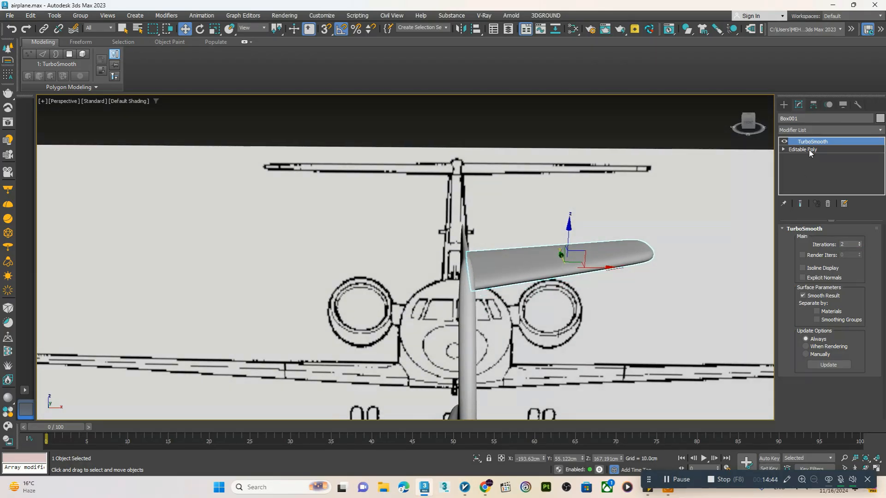
Add a Symmetry modifier above TurboSmooth on the tailplane half and set its mirror axis to X only
{"action": "middle_click_drag", "start_coordinate": [545, 282], "coordinate": [519, 293], "text": "alt"}
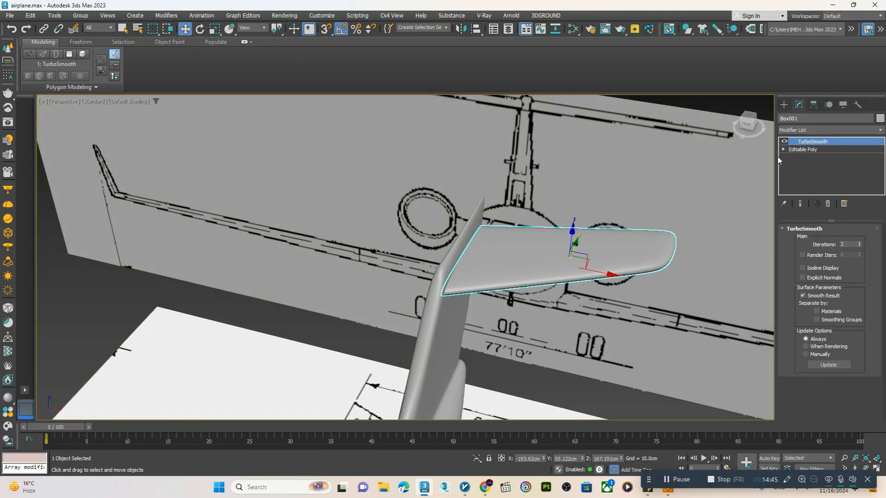
{"action": "left_click", "coordinate": [808, 131]}
{"action": "type", "text": "sy"}
{"action": "key", "text": "Return"}
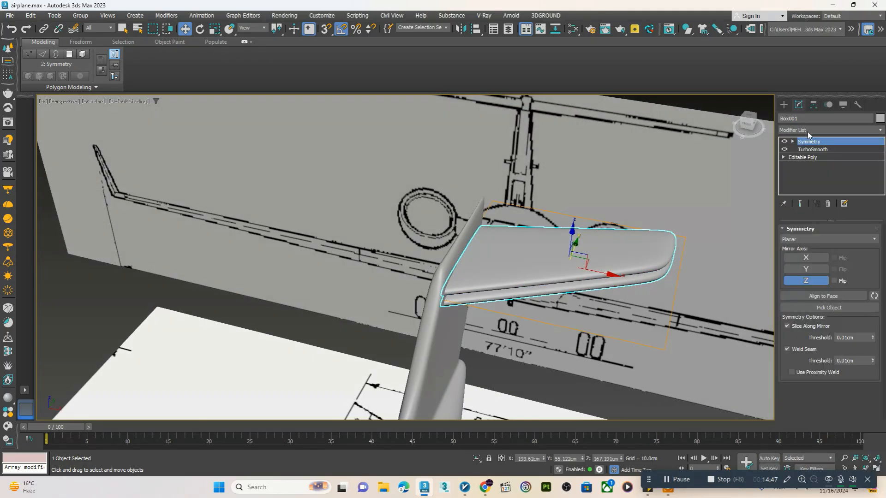
{"action": "left_click", "coordinate": [807, 281]}
{"action": "left_click", "coordinate": [807, 270]}
{"action": "left_click", "coordinate": [807, 270]}
{"action": "left_click", "coordinate": [808, 259]}
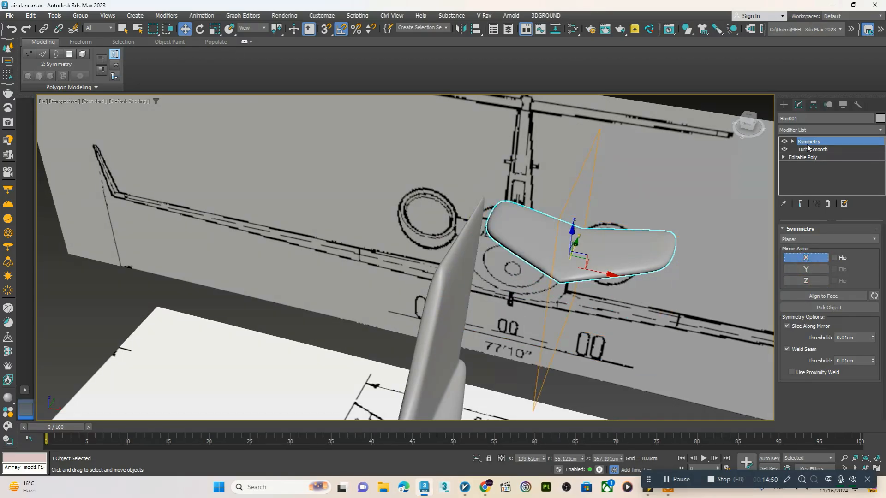
Move the Symmetry mirror plane to the fin at X about -201.7 cm to form the full tailplane, and deselect it
{"action": "middle_click_drag", "start_coordinate": [521, 264], "coordinate": [603, 267], "text": "alt"}
{"action": "left_click_drag", "start_coordinate": [604, 267], "coordinate": [498, 272]}
{"action": "middle_click_drag", "start_coordinate": [495, 287], "coordinate": [632, 244], "text": "alt"}
{"action": "middle_click_drag", "start_coordinate": [538, 232], "coordinate": [557, 231], "text": "alt"}
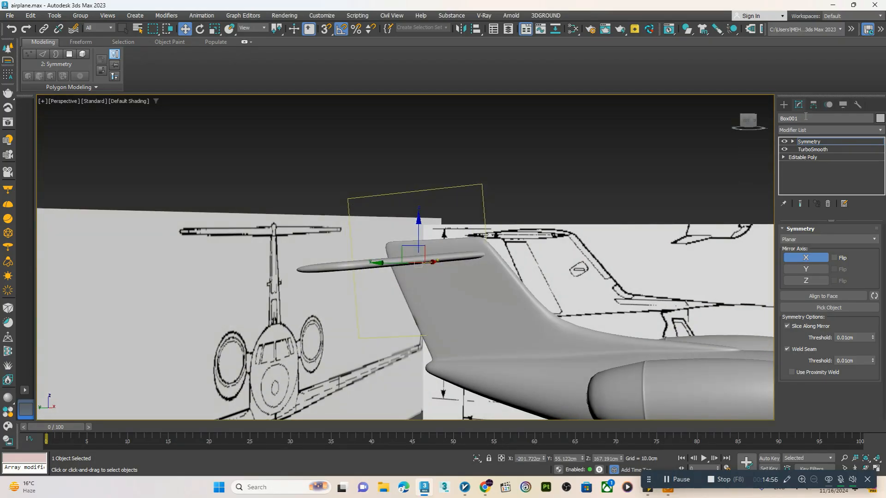
{"action": "left_click", "coordinate": [784, 104]}
{"action": "middle_click_drag", "start_coordinate": [436, 239], "coordinate": [549, 277], "text": "alt"}
{"action": "left_click", "coordinate": [479, 329]}
Select all the airplane's objects together, leaving the three blueprint planes out of the selection
{"action": "scroll", "coordinate": [425, 301], "scroll_direction": "down", "scroll_amount": 5}
{"action": "scroll", "coordinate": [409, 303], "scroll_direction": "up", "scroll_amount": 5}
{"action": "scroll", "coordinate": [456, 262], "scroll_direction": "down", "scroll_amount": 4}
{"action": "scroll", "coordinate": [467, 303], "scroll_direction": "up", "scroll_amount": 4}
{"action": "scroll", "coordinate": [479, 308], "scroll_direction": "down", "scroll_amount": 5}
{"action": "left_click_drag", "start_coordinate": [614, 165], "coordinate": [301, 386]}
{"action": "left_click", "coordinate": [297, 375], "text": "alt"}
{"action": "left_click", "coordinate": [236, 278], "text": "alt"}
{"action": "right_click", "coordinate": [514, 251]}
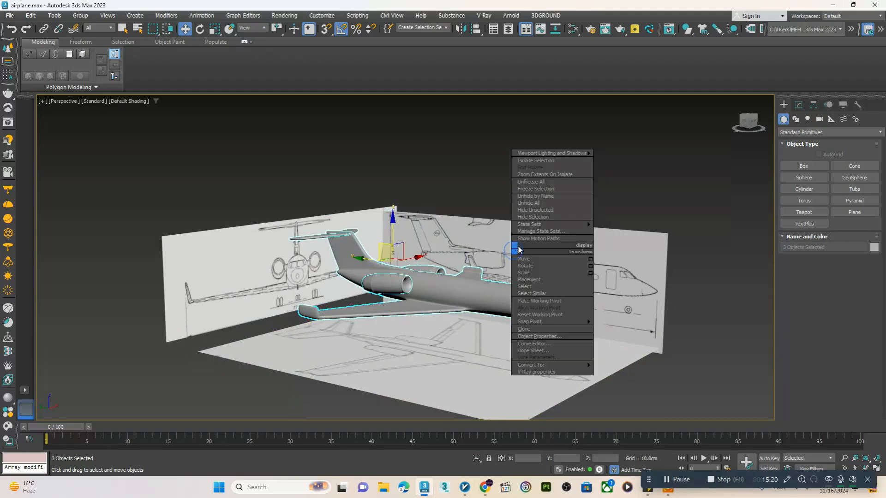
{"action": "left_click", "coordinate": [530, 216]}
{"action": "middle_click_drag", "start_coordinate": [430, 351], "coordinate": [448, 342], "text": "alt"}
{"action": "key", "text": "ctrl+z"}
Hide the unselected blueprint planes so only the airplane is displayed, and clear the selection
{"action": "right_click", "coordinate": [469, 309]}
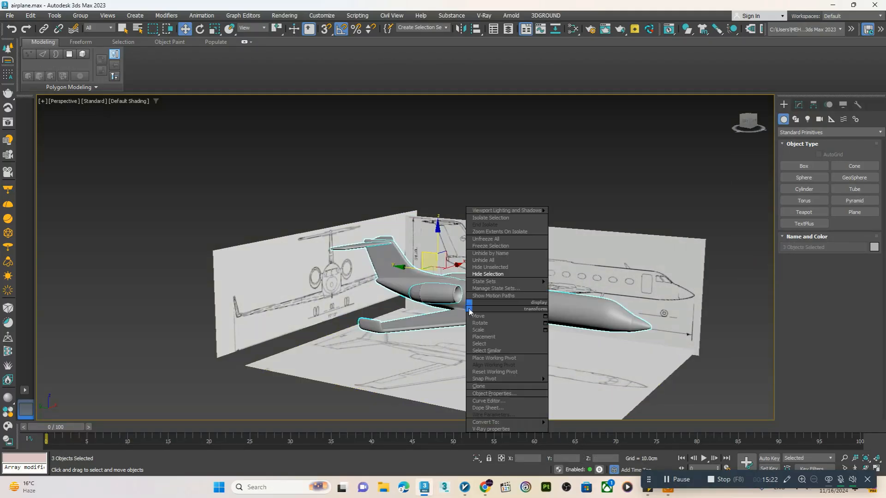
{"action": "left_click", "coordinate": [502, 269]}
{"action": "middle_click_drag", "start_coordinate": [461, 334], "coordinate": [503, 353], "text": "alt"}
{"action": "left_click", "coordinate": [420, 330]}
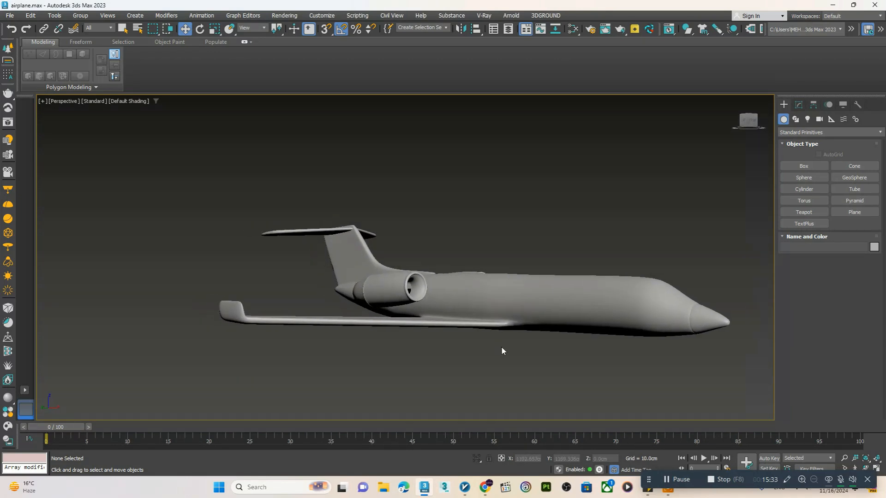
Switch the perspective view's shading to Clay with edged faces to show the airplane's mesh
{"action": "left_click", "coordinate": [132, 101]}
{"action": "left_click", "coordinate": [146, 153]}
{"action": "mouse_move", "coordinate": [164, 170]}
{"action": "middle_mouse_down", "text": "alt"}
{"action": "mouse_move", "coordinate": [205, 194]}
{"action": "mouse_move", "coordinate": [192, 194]}
{"action": "middle_mouse_up", "text": "alt"}
{"action": "key", "text": "F4"}
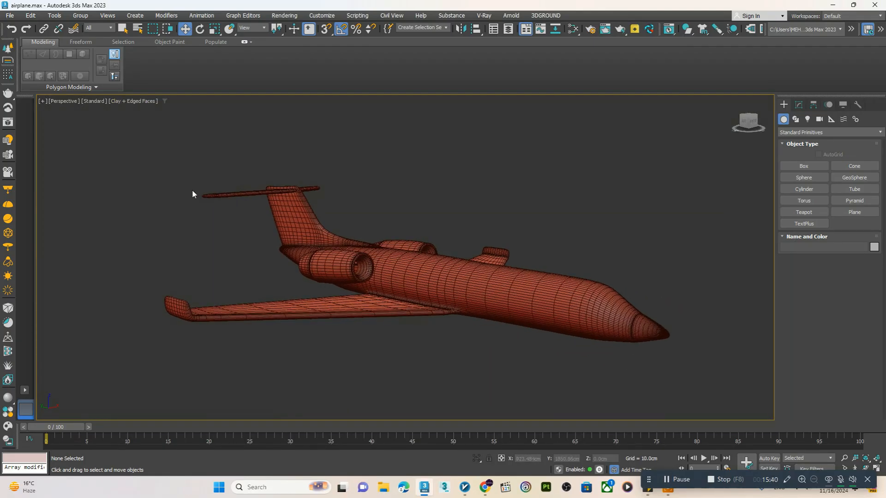